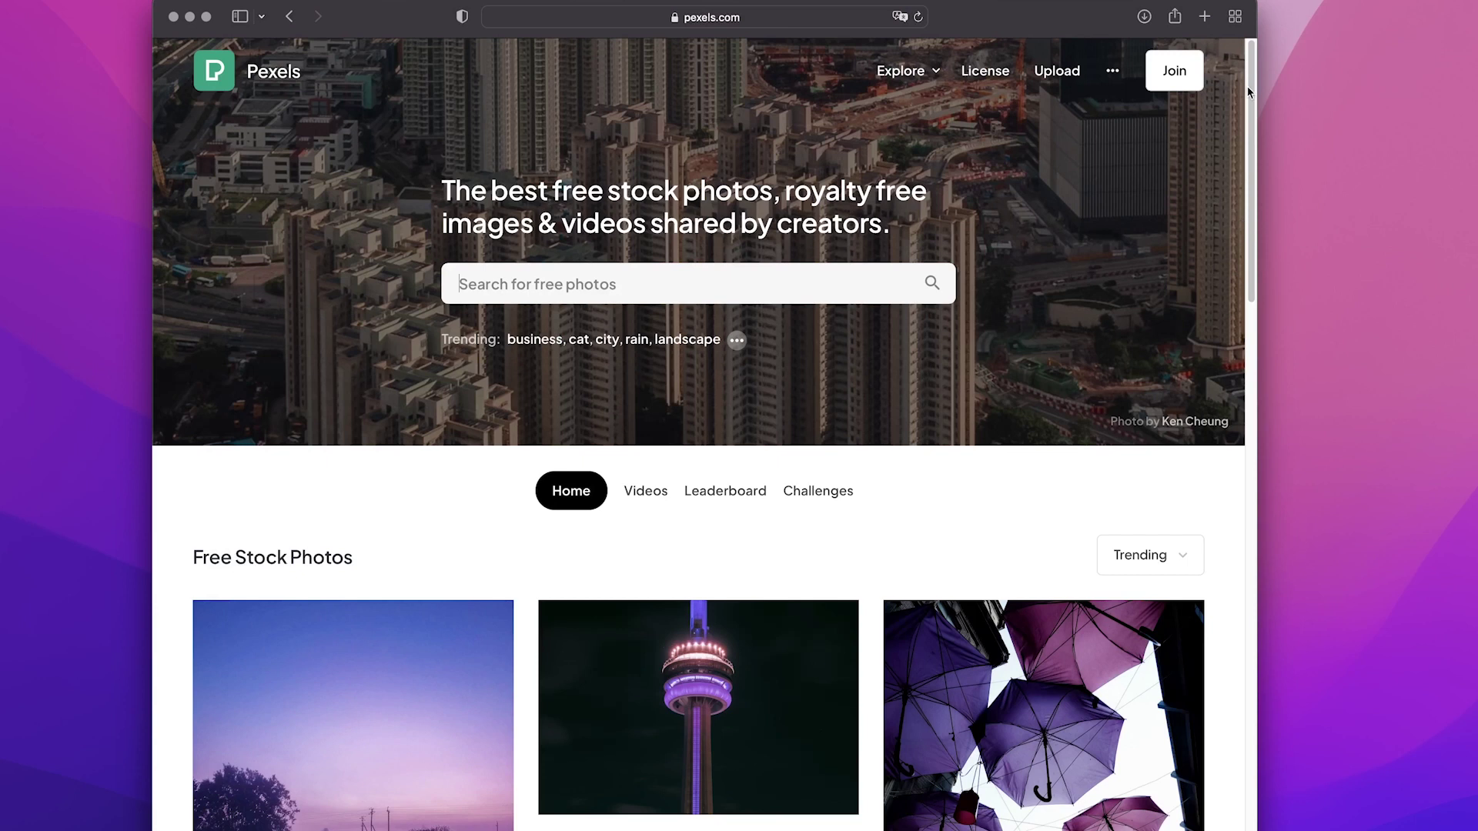
- Browse the free stock photos on Pexels and Unsplash, and download the Unsplash photo of a cappuccino on coffee beans
scroll(1253, 90, "down", 5)
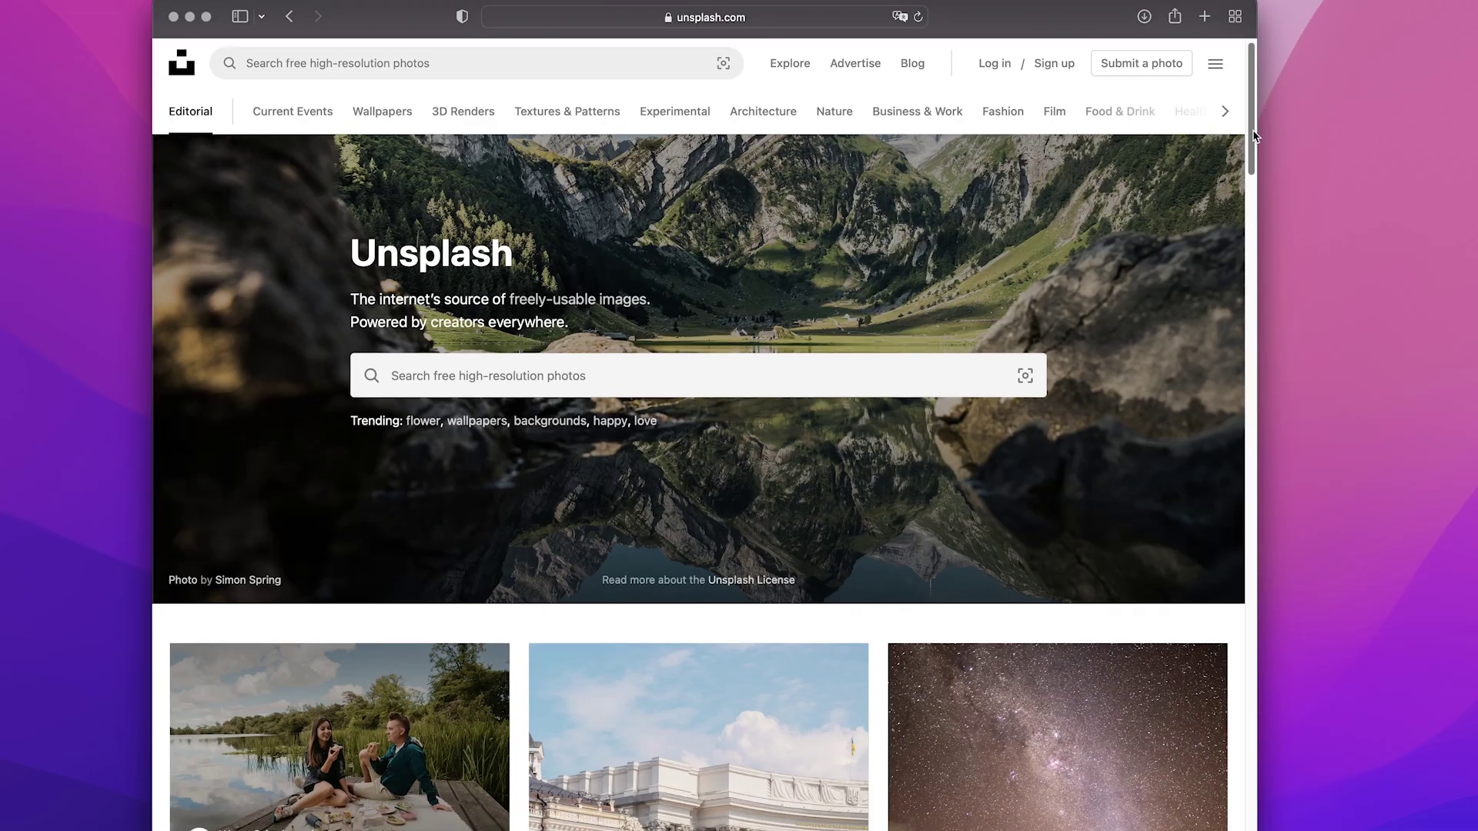
scroll(1262, 200, "down", 5)
scroll(1259, 190, "down", 3)
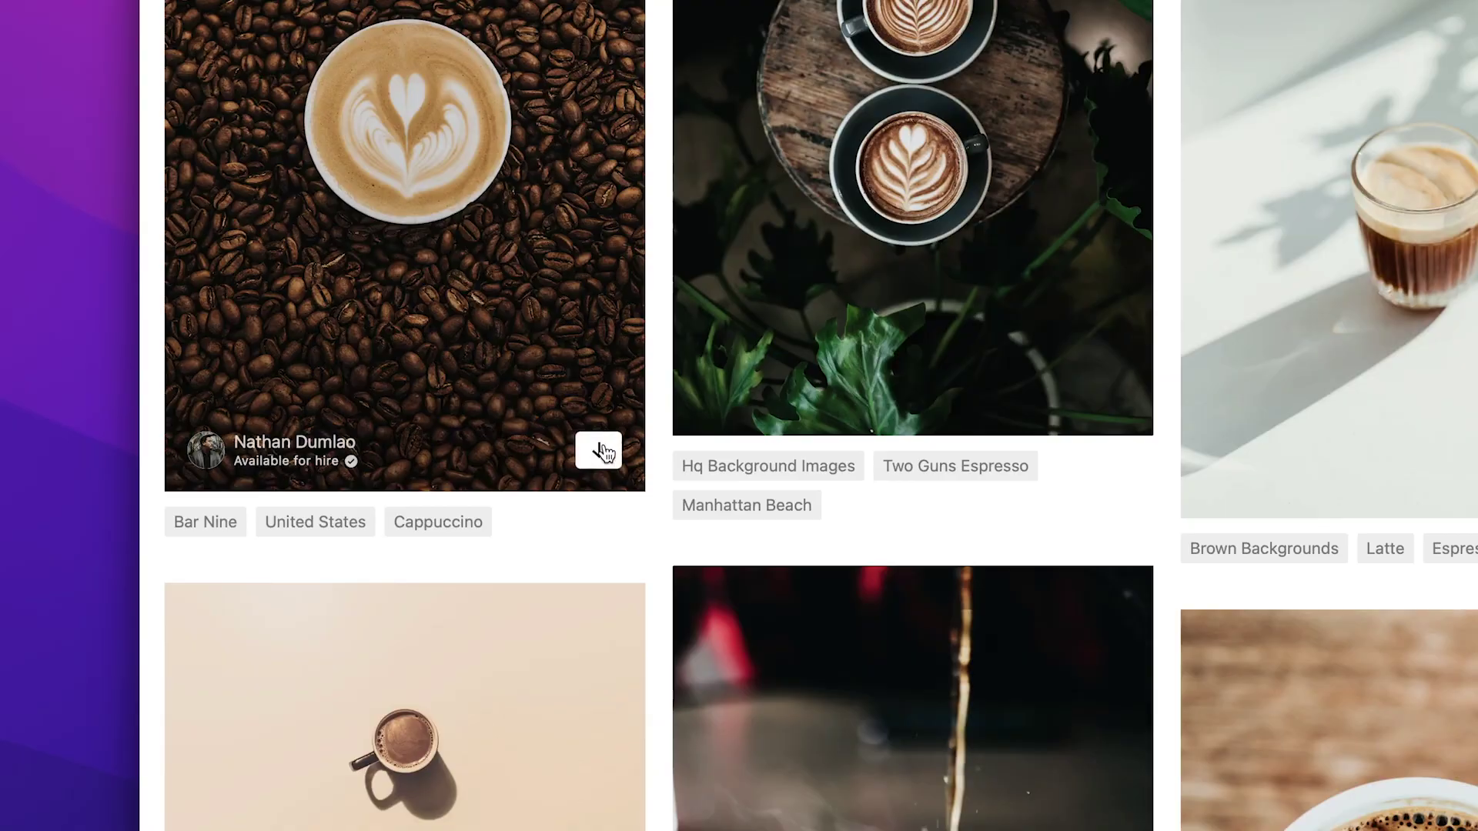
left_click(601, 451)
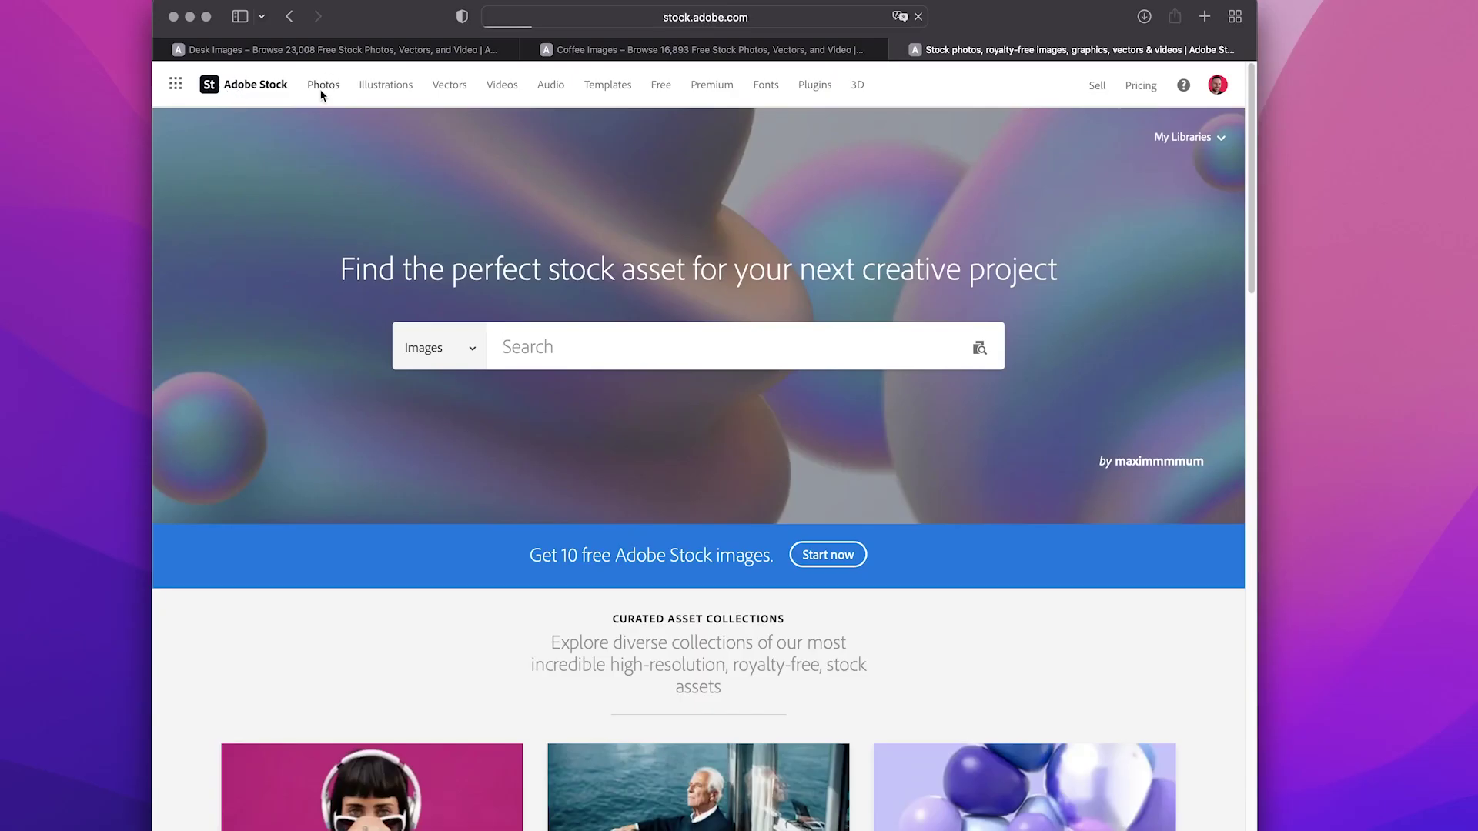
- Search Adobe Stock's free collection for coffee
left_click(508, 471)
type("coffe")
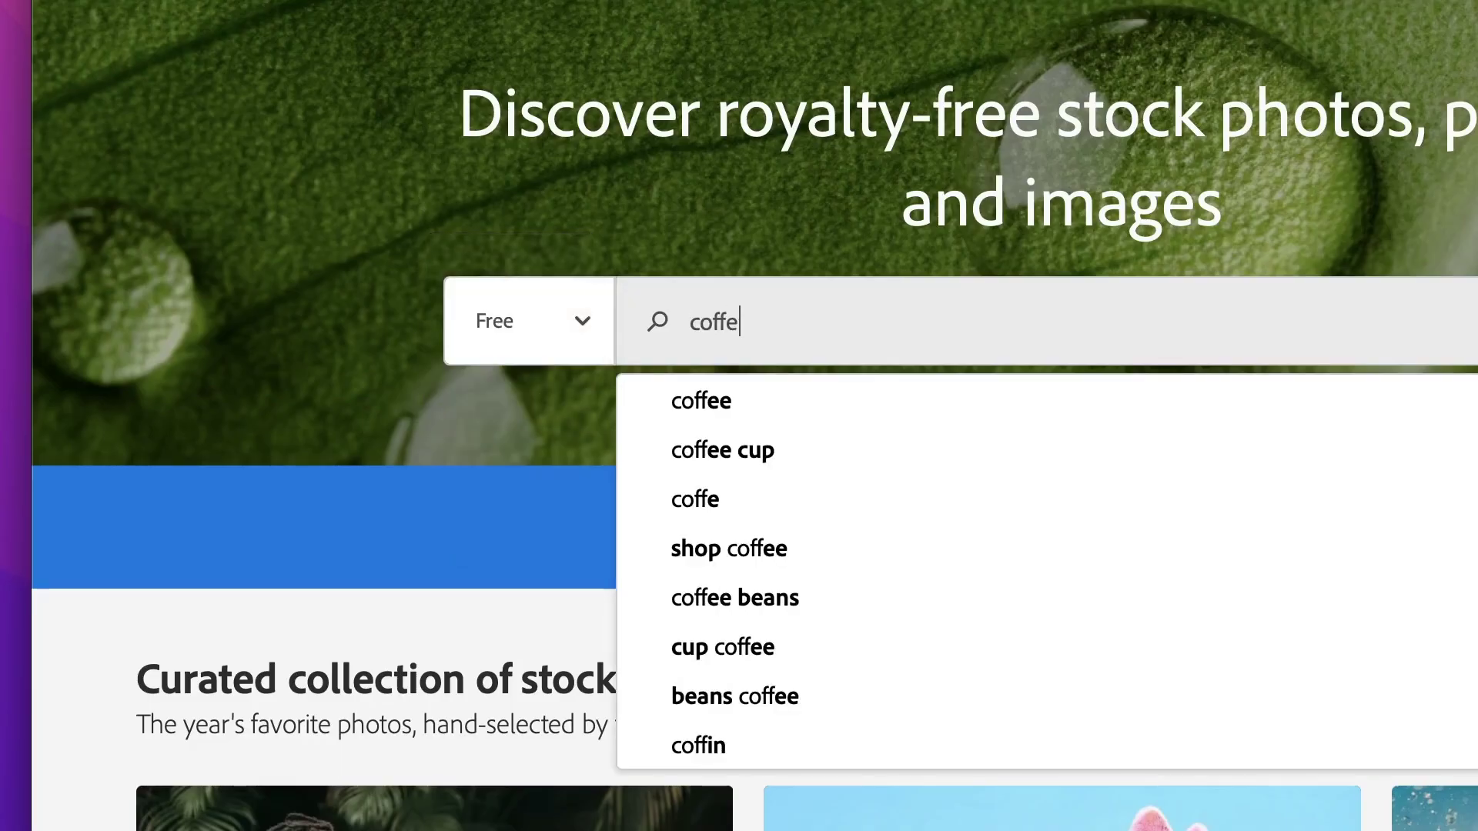
type("e")
key("Return")
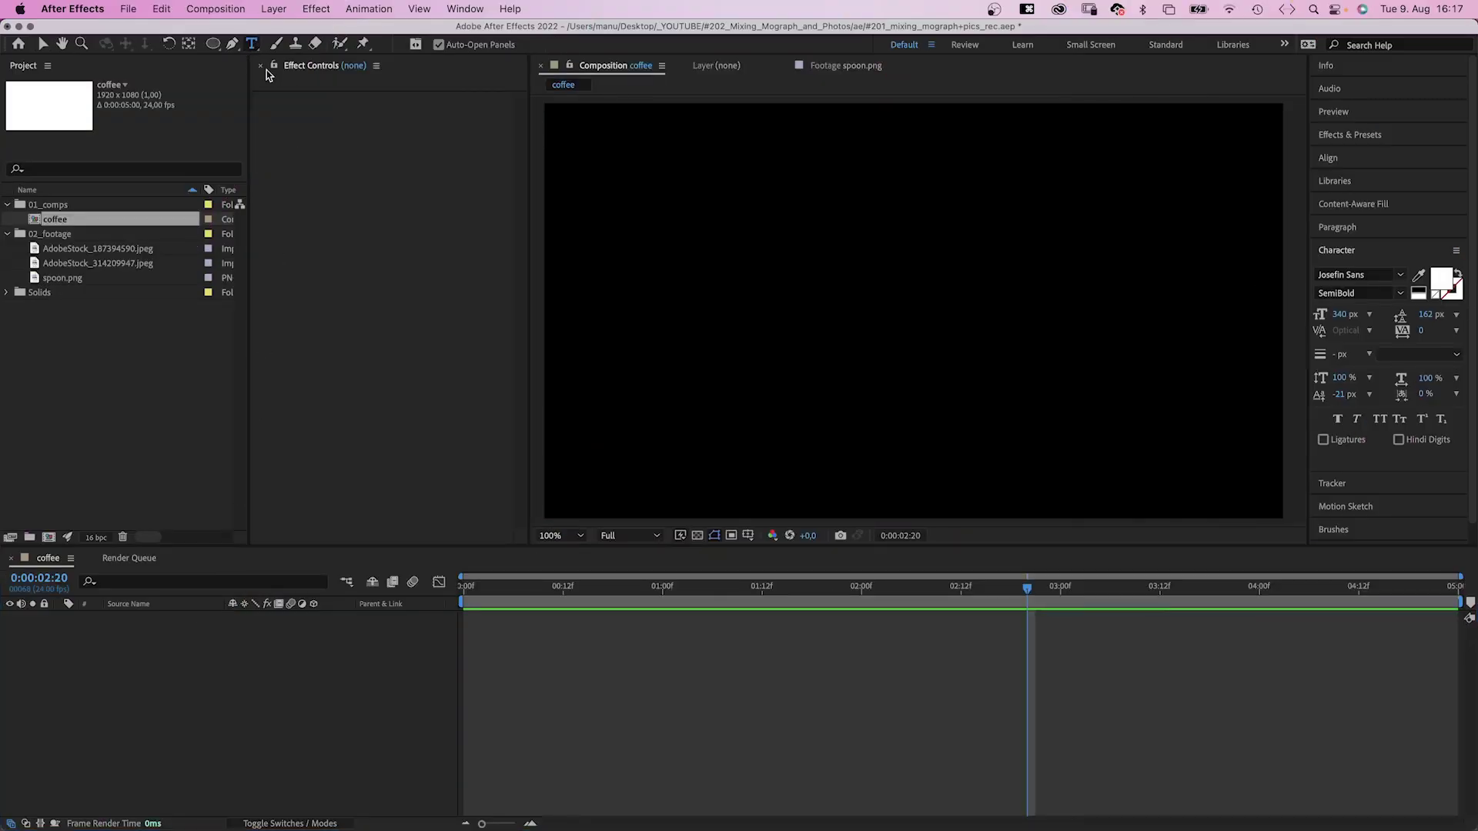
- In the After Effects coffee composition, create a two-line text layer reading "Coffee" and "is a lifesaver"
left_click(786, 322)
type("Co")
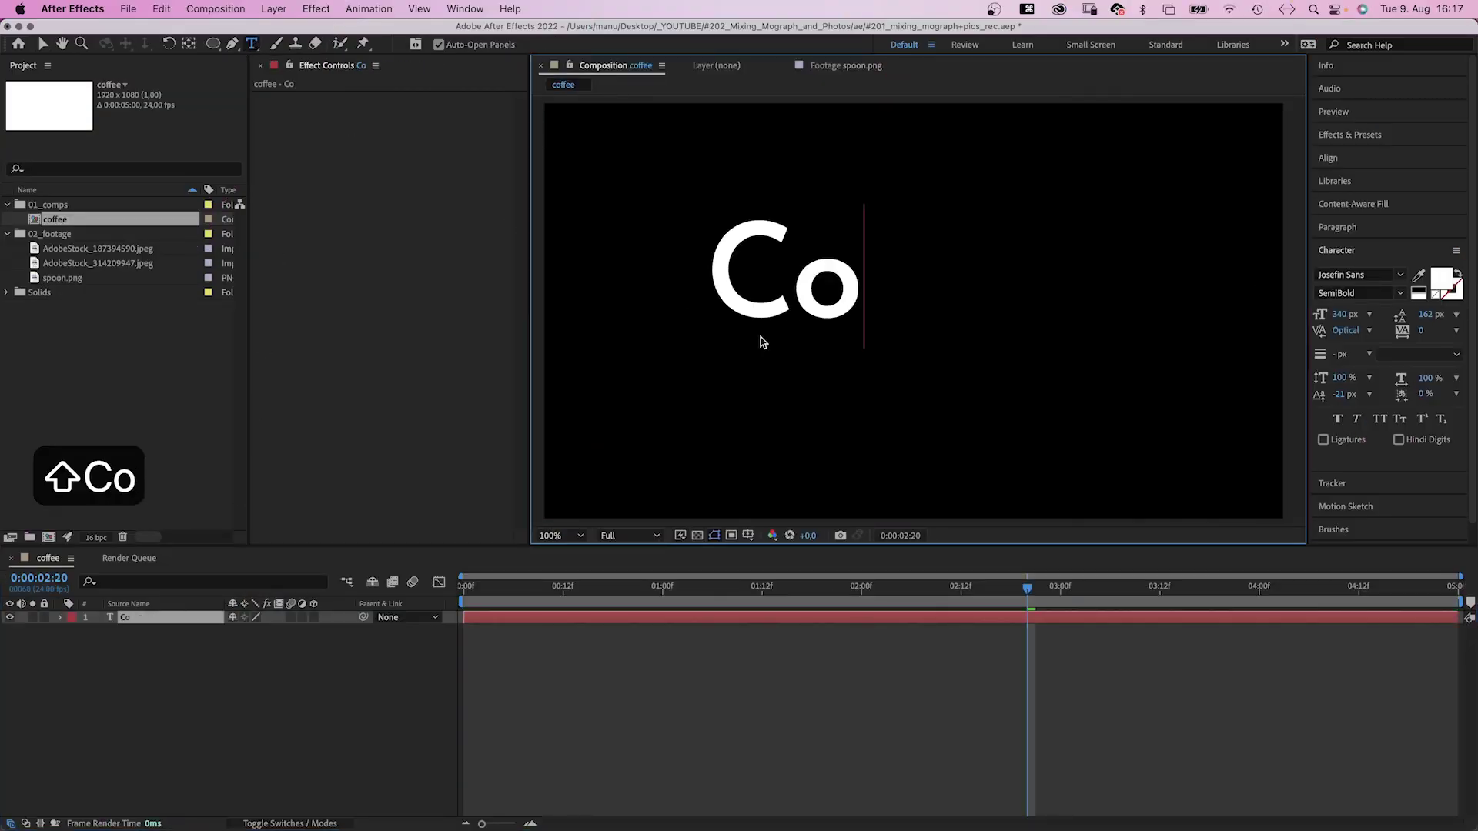
type("ffee")
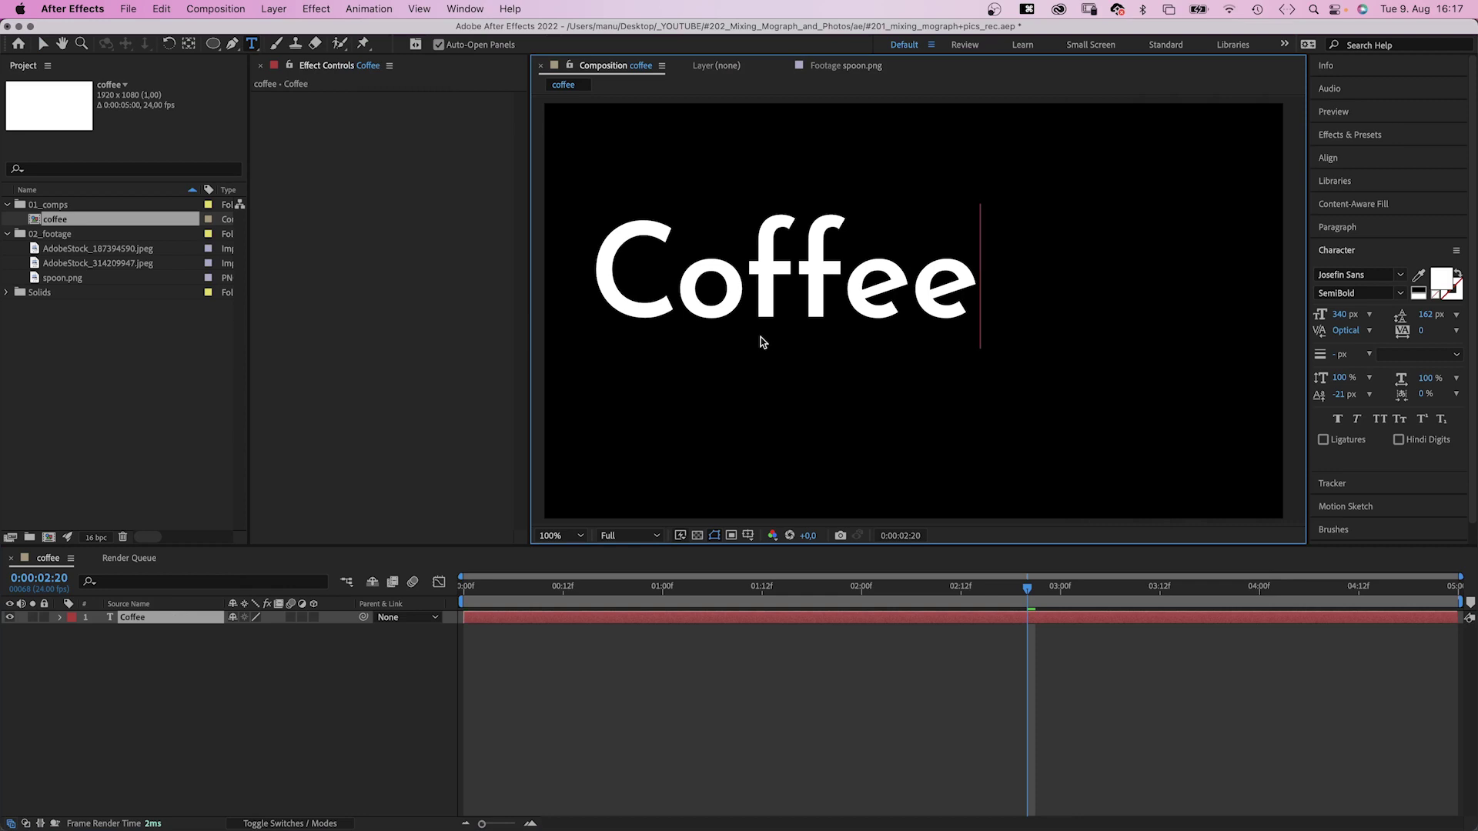
key("Return")
type("is a")
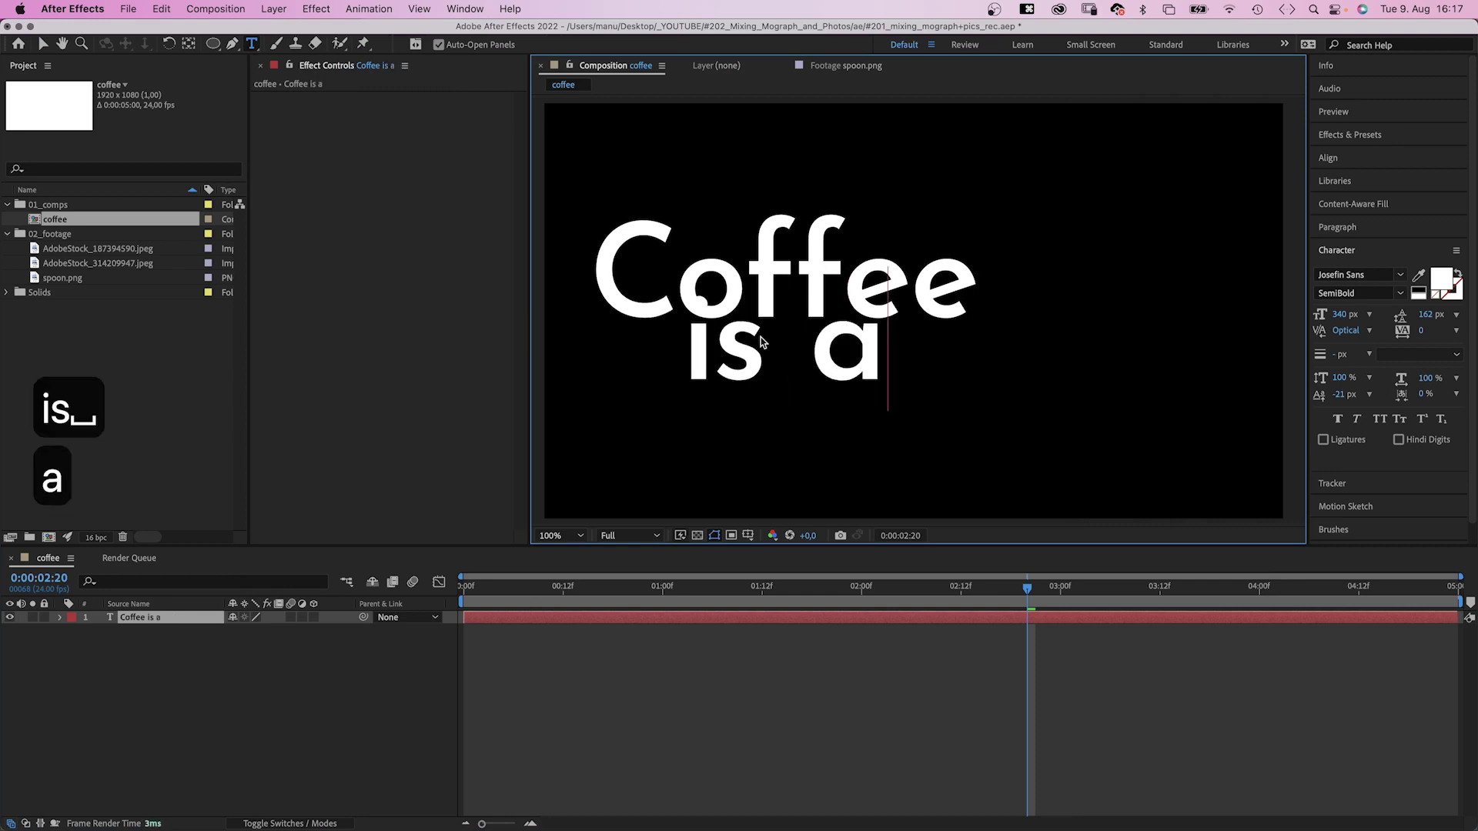
type(" l")
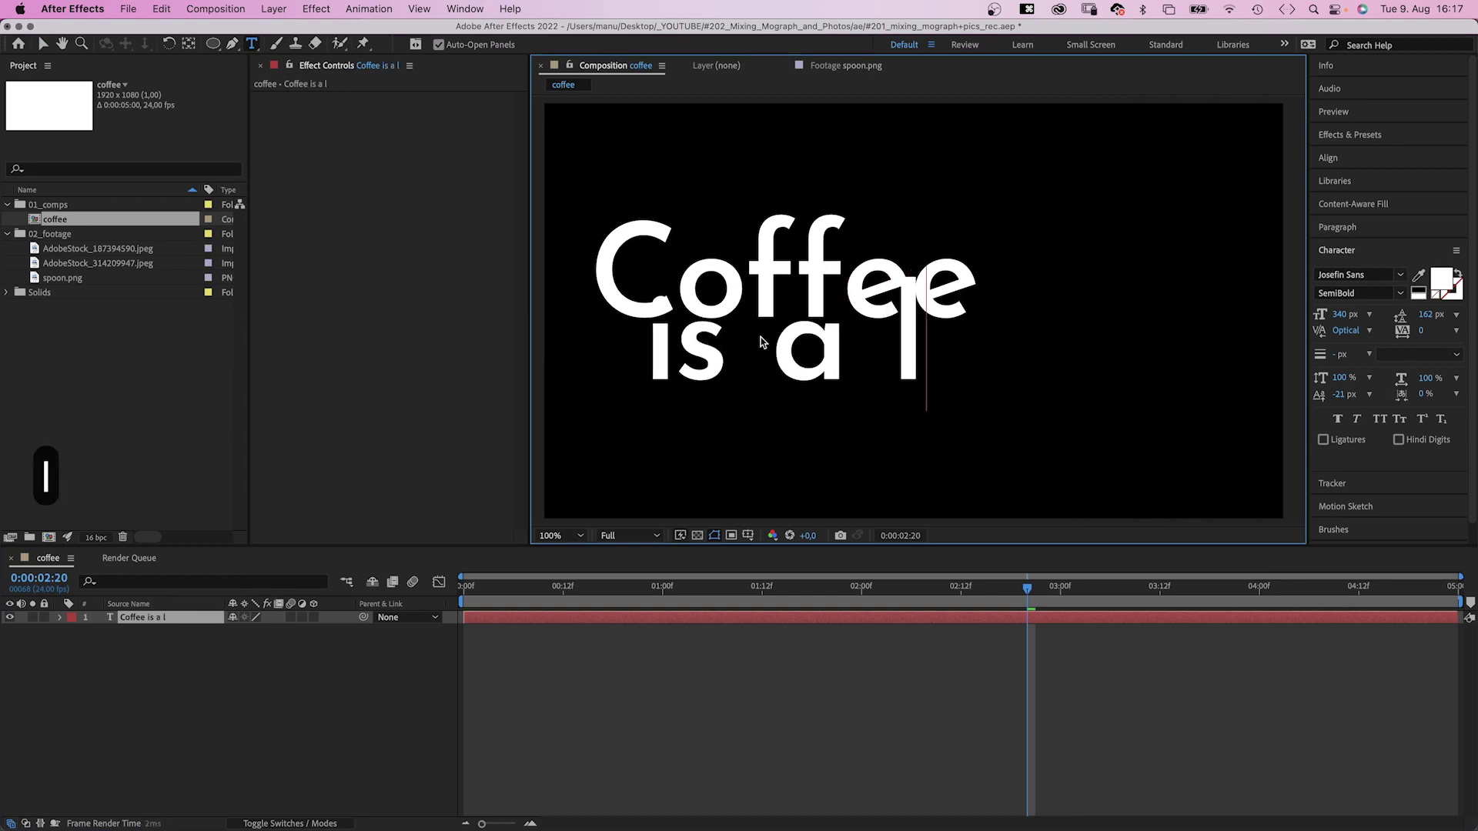
type("ifesaver")
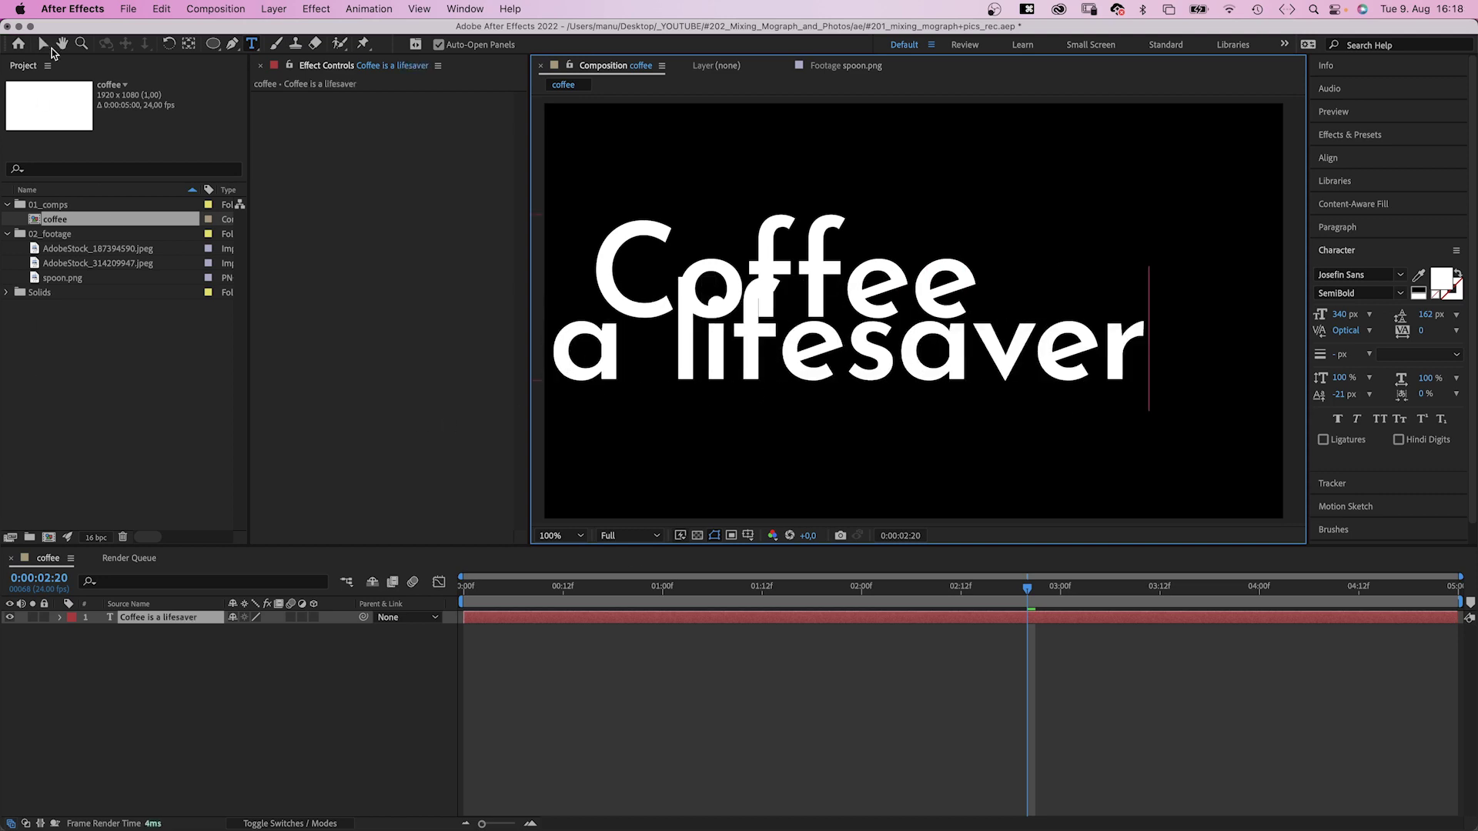
- Move the text to the composition's center, set the "is a lifesaver" line to 185 px and adjust its leading
left_click_drag(689, 369, 817, 375)
key("super+t")
left_click(556, 364)
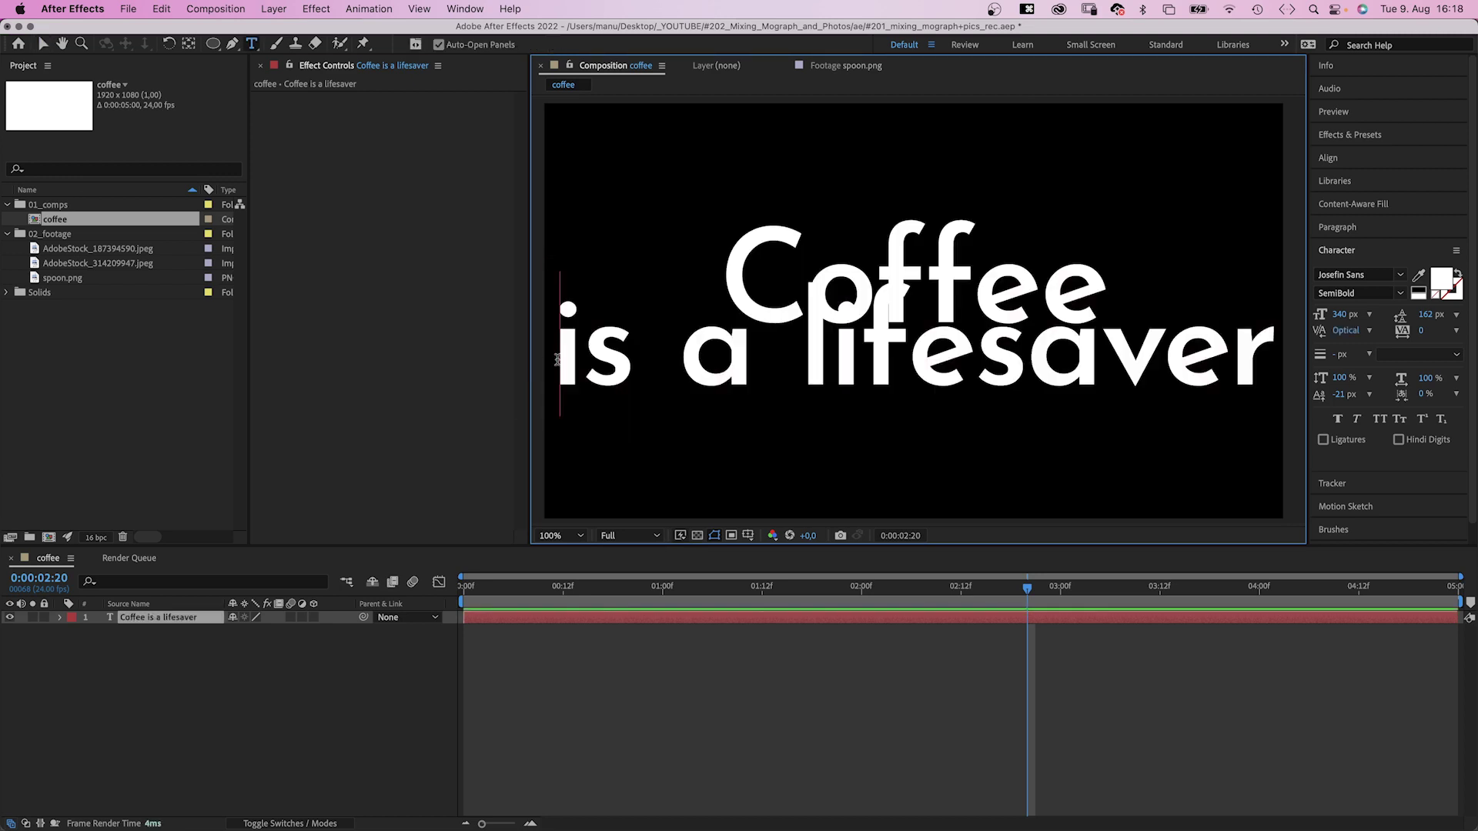
left_click_drag(564, 360, 1265, 351)
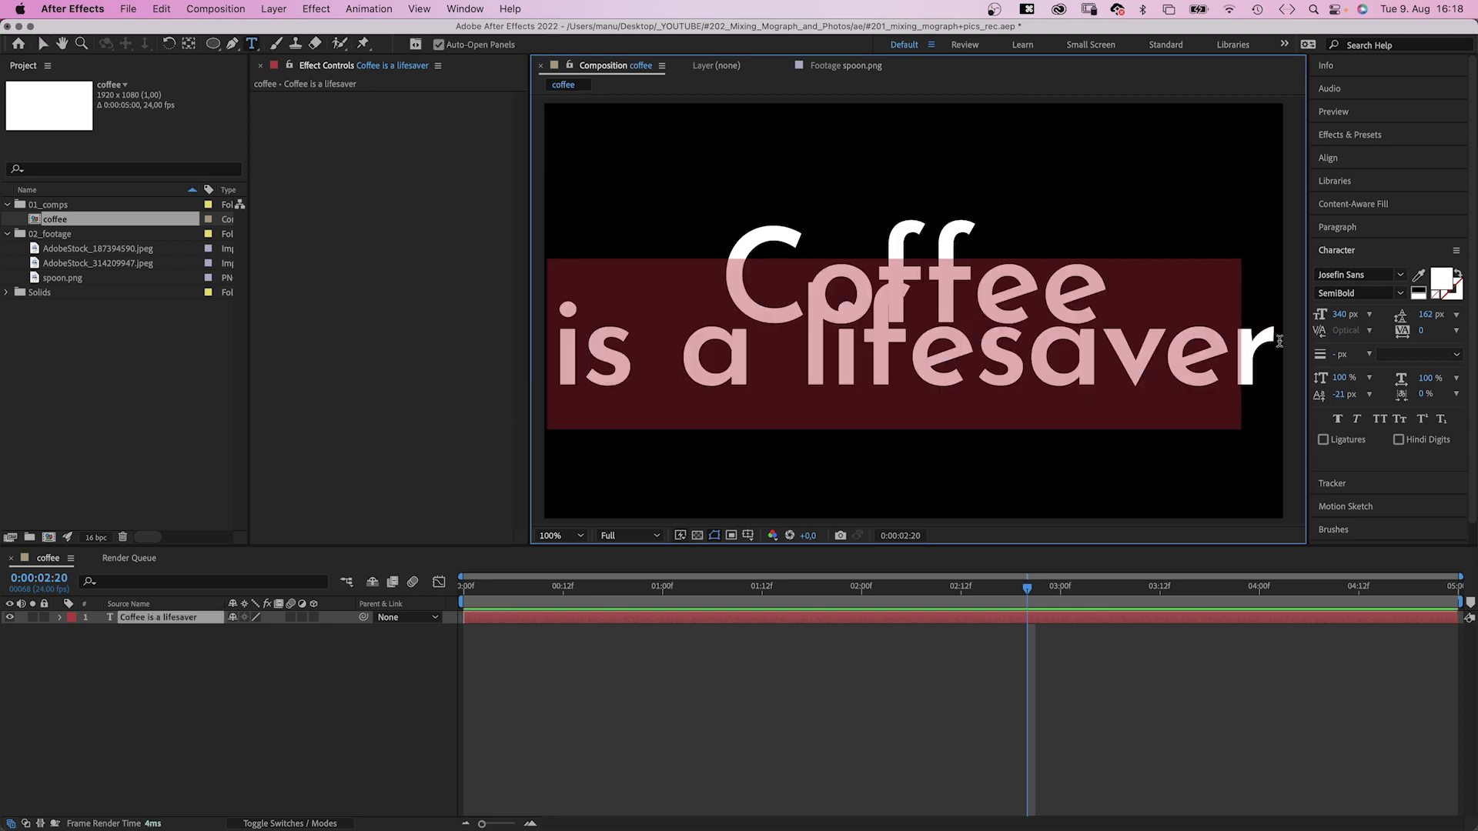
left_click_drag(1343, 313, 1231, 313)
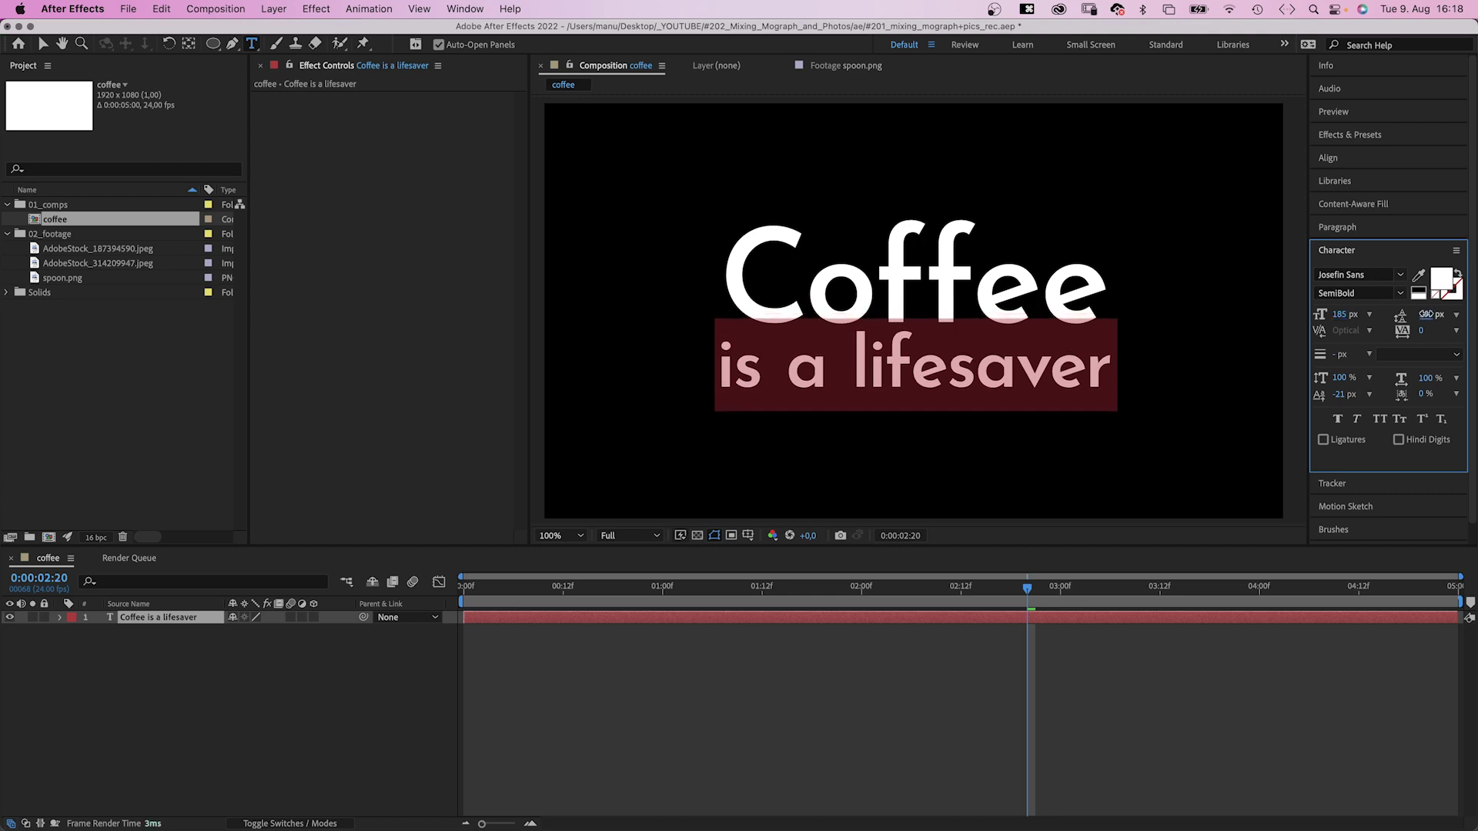
left_click(43, 45)
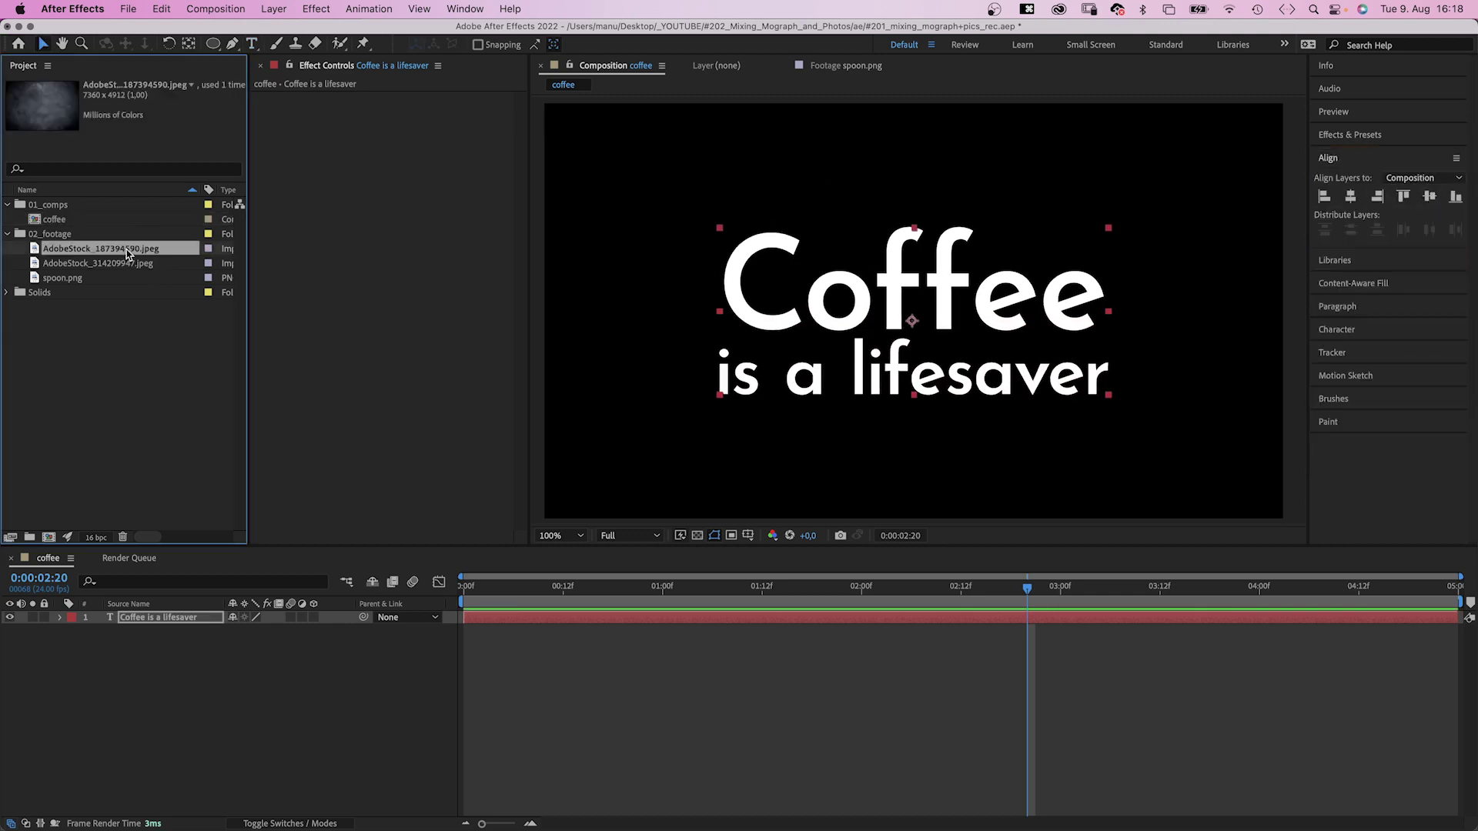
- Add AdobeStock_187394590.jpeg beneath the text layer as the background and set its scale to 28%
left_click_drag(220, 690, 206, 659)
key("s")
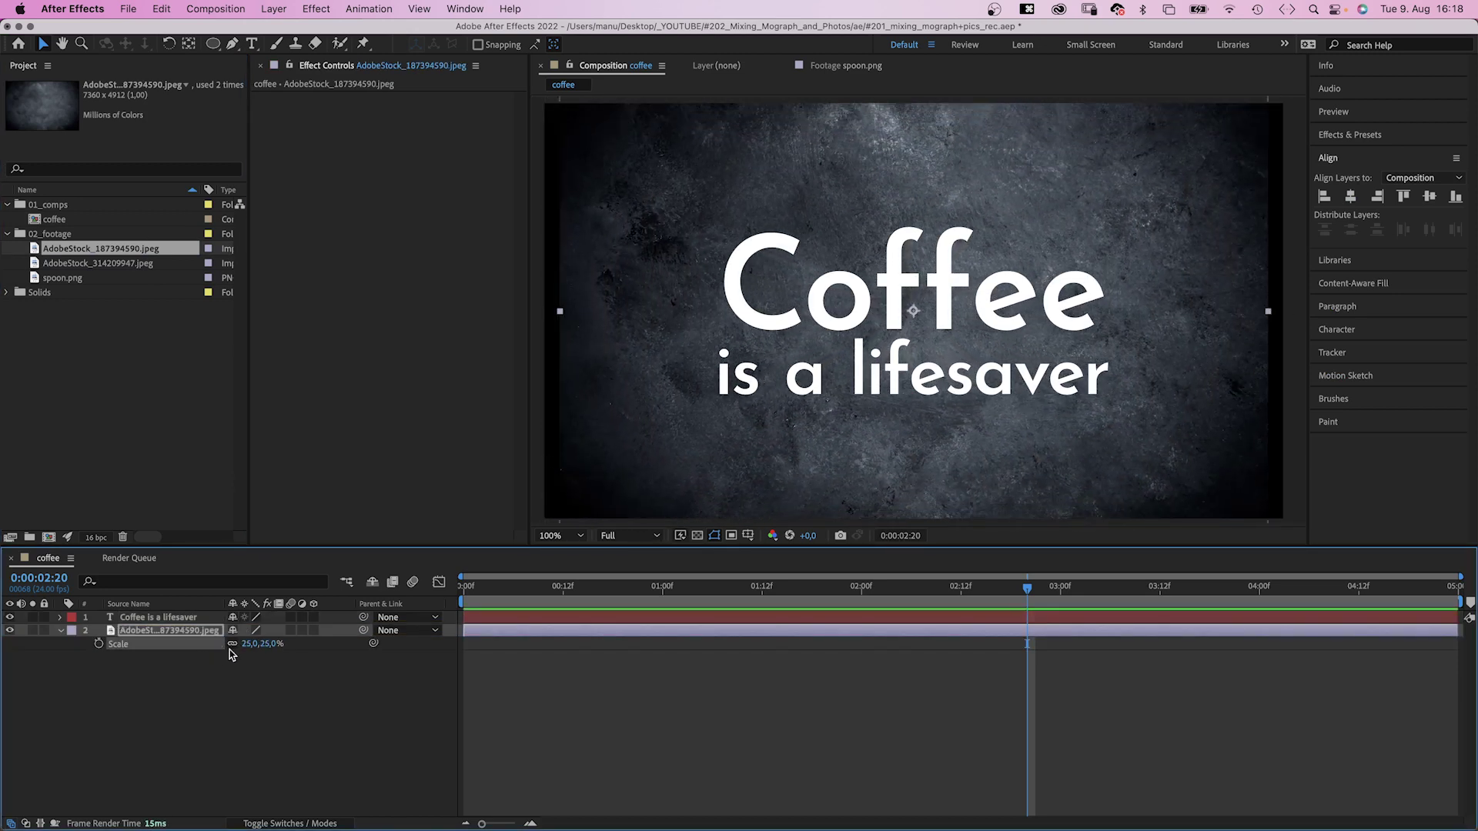
type("28")
key("Return")
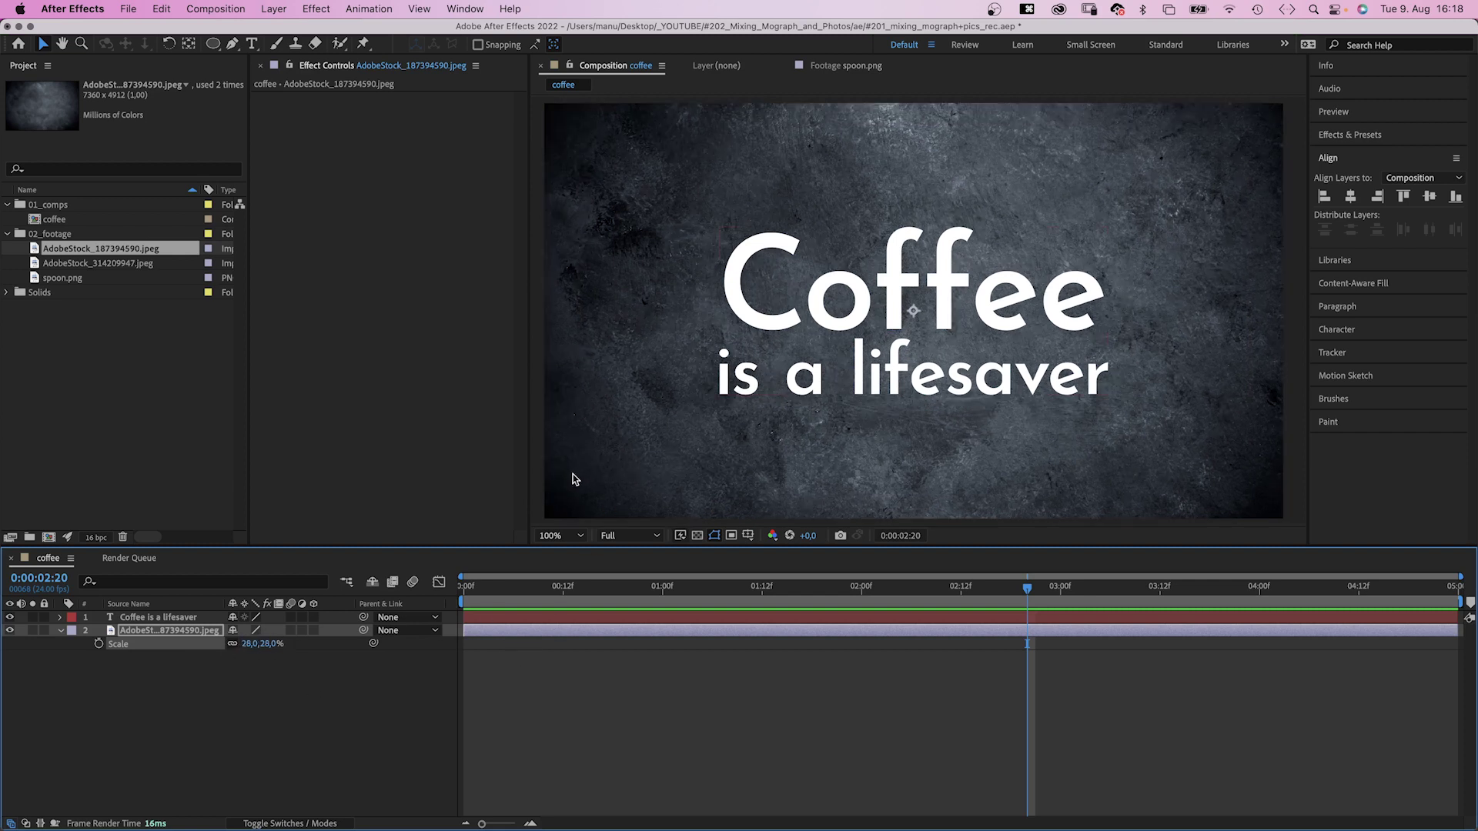
- Create a white 1920 x 1080 px solid named "texture" and place it directly below the text layer
left_click(292, 701)
key("super+y")
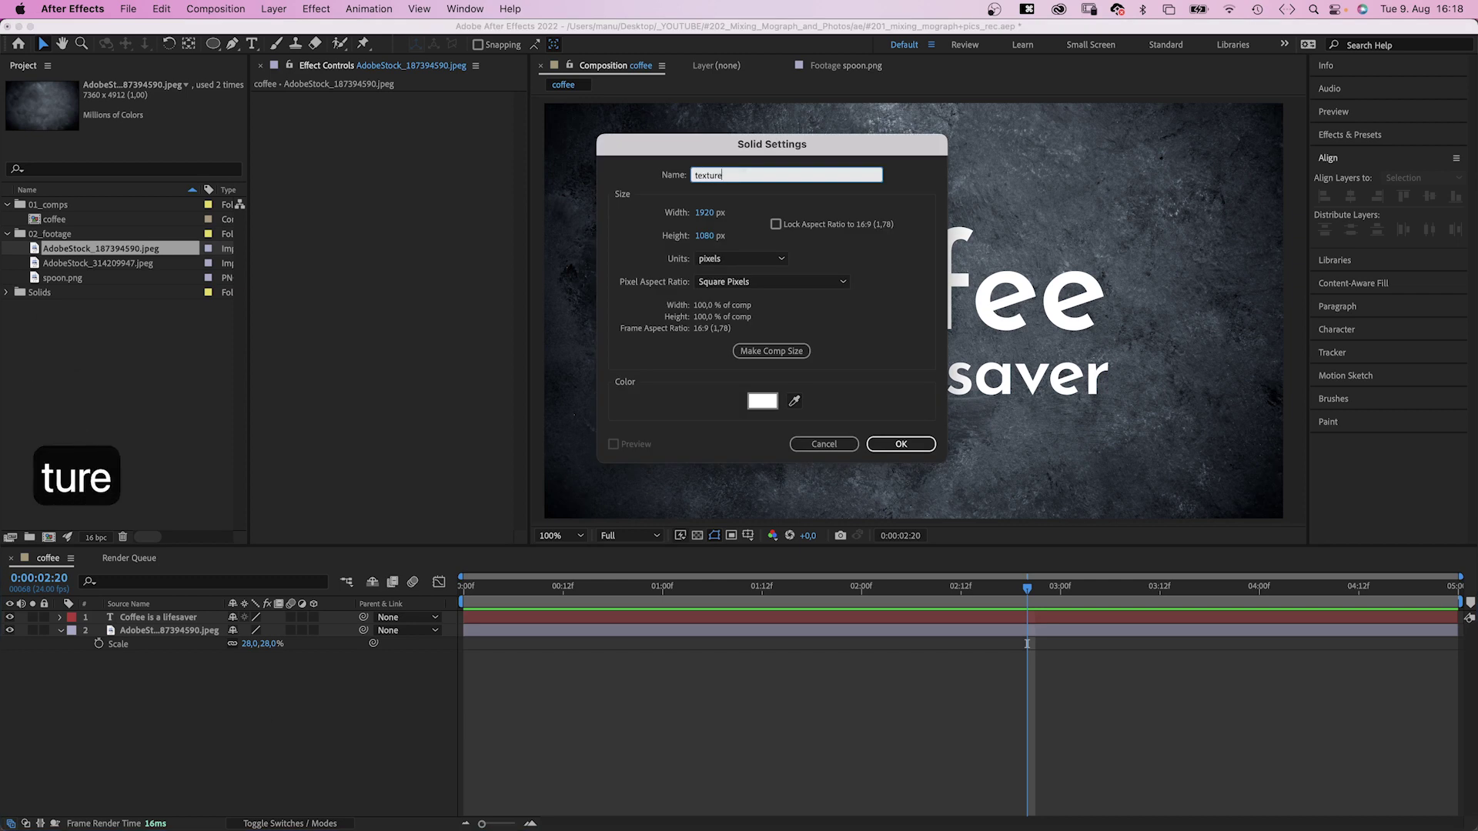
key("Return")
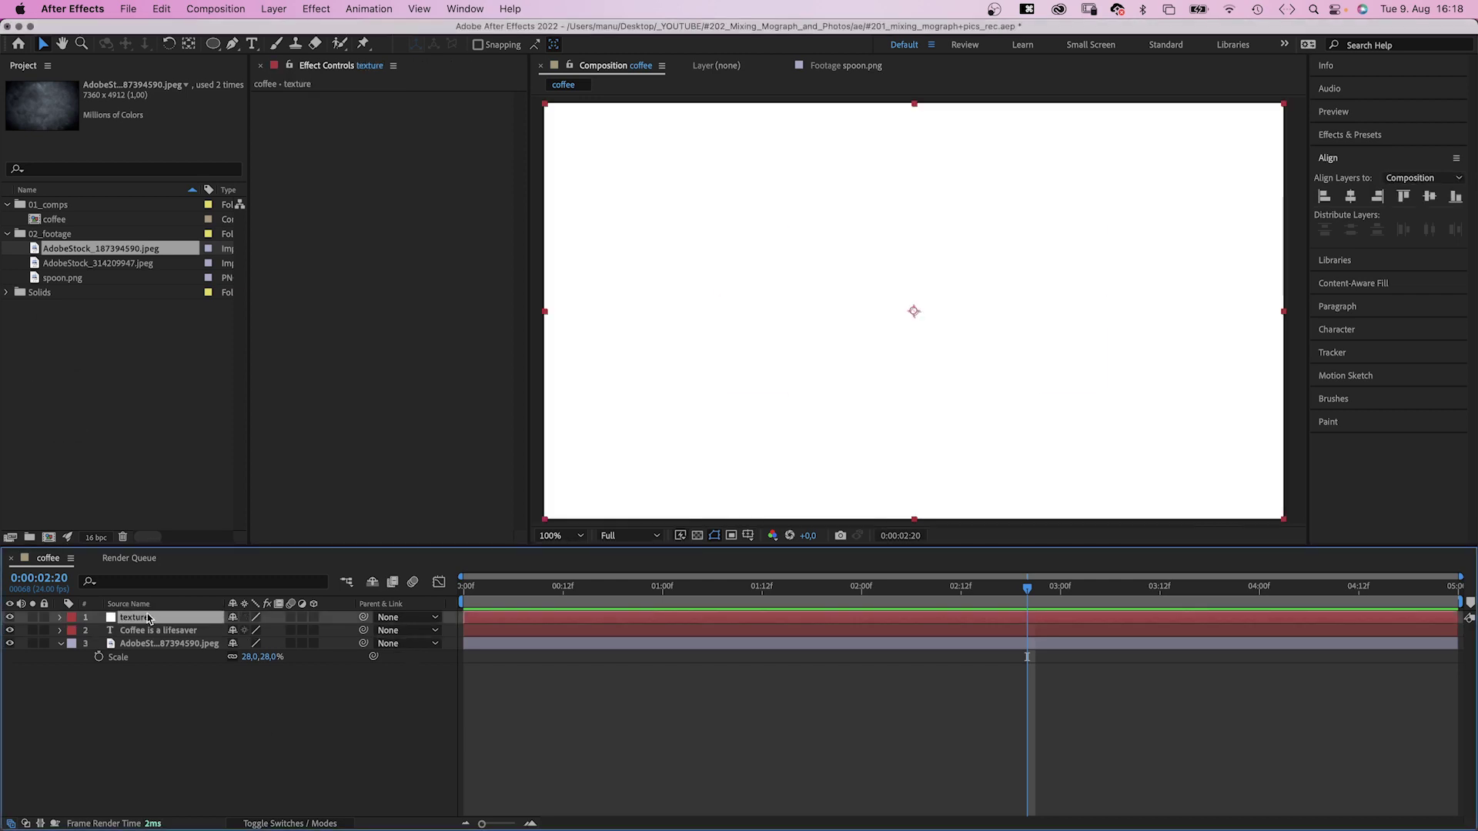
left_click_drag(148, 619, 150, 644)
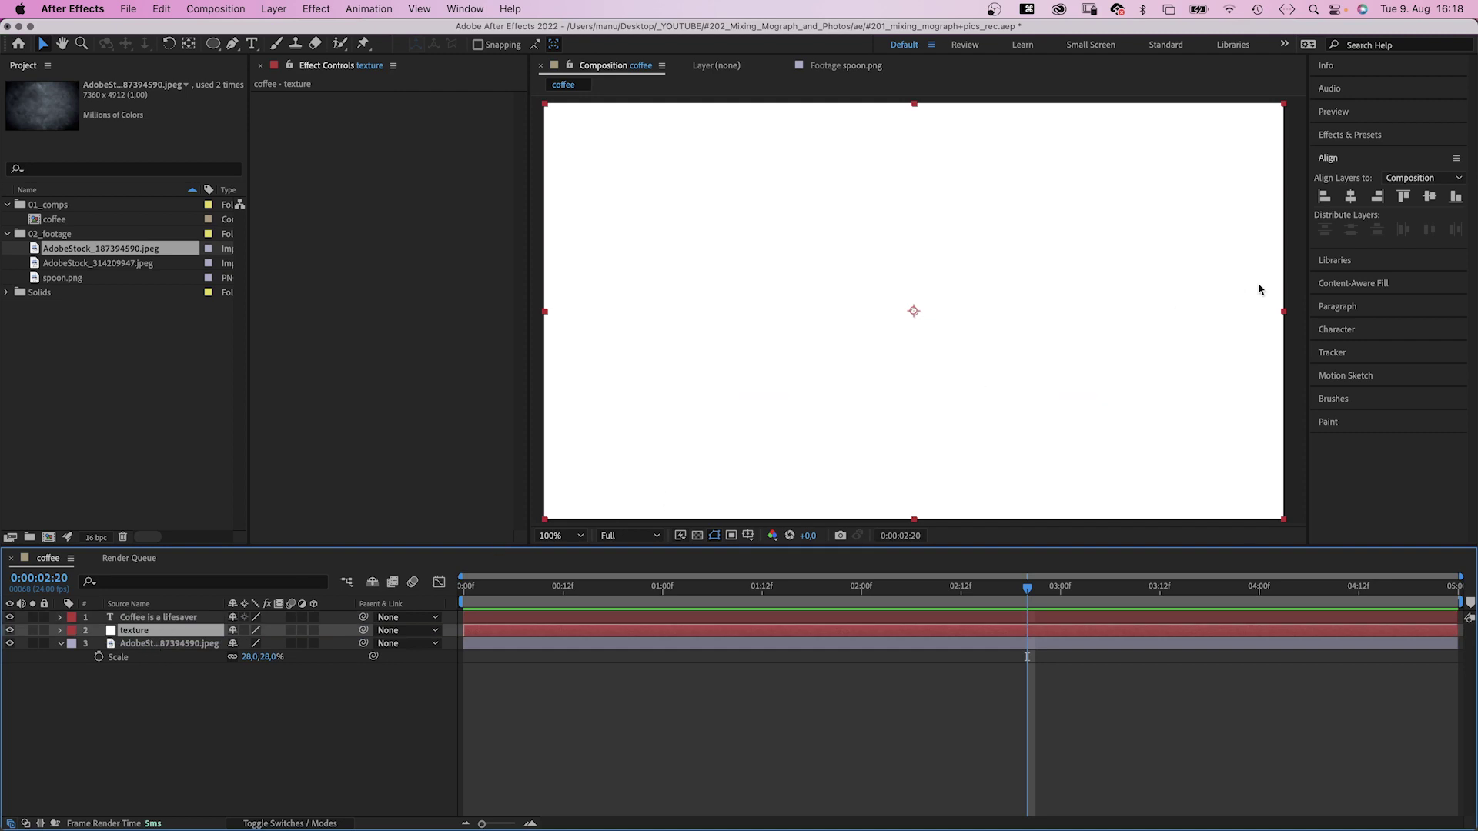
- Apply the 10_surface_1 animation preset to the texture solid and add the Tritone effect at the end of its effects
left_click(1352, 135)
left_click(1316, 172)
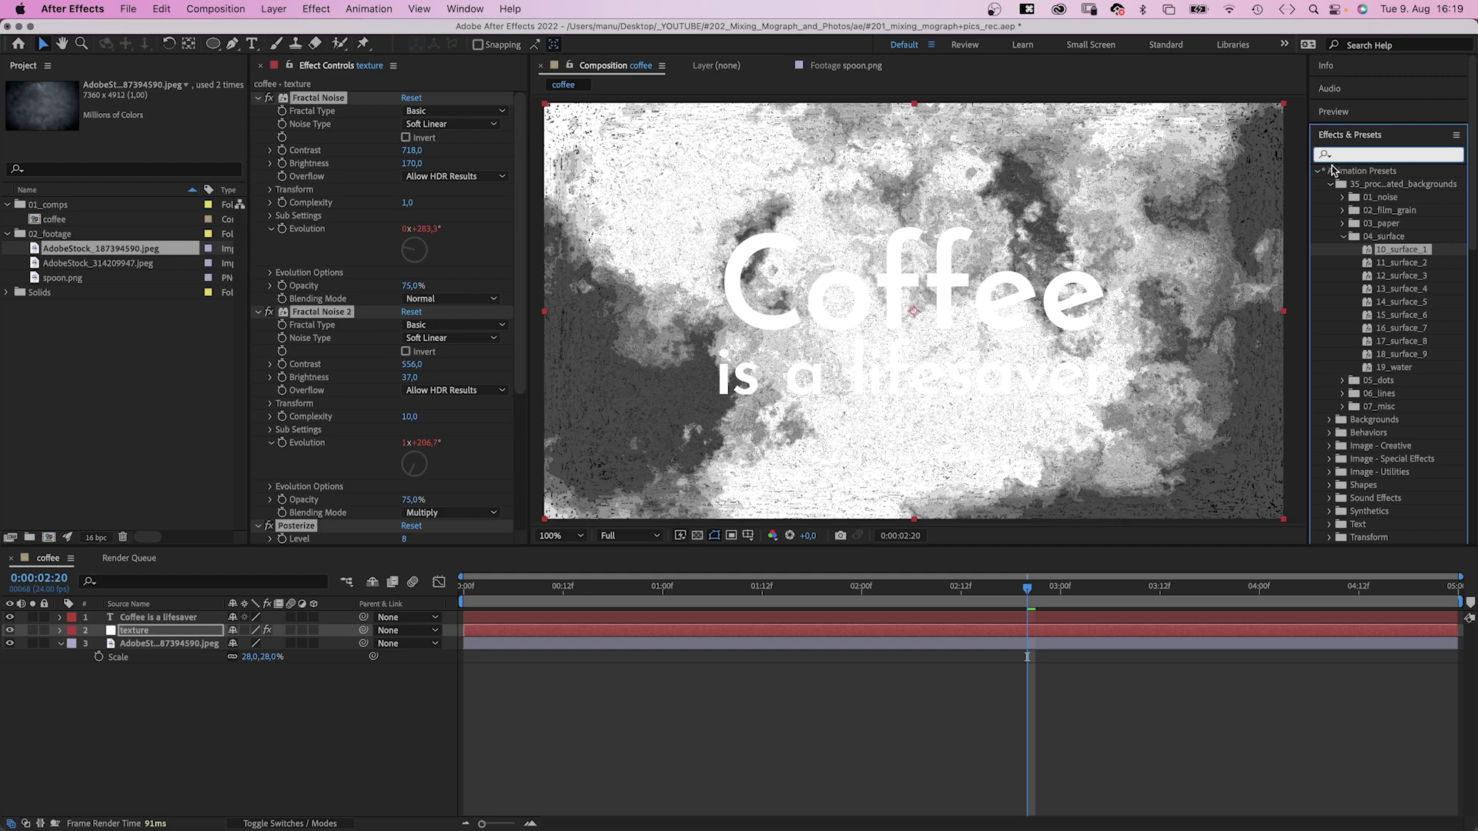
left_click(1332, 165)
type("tritone")
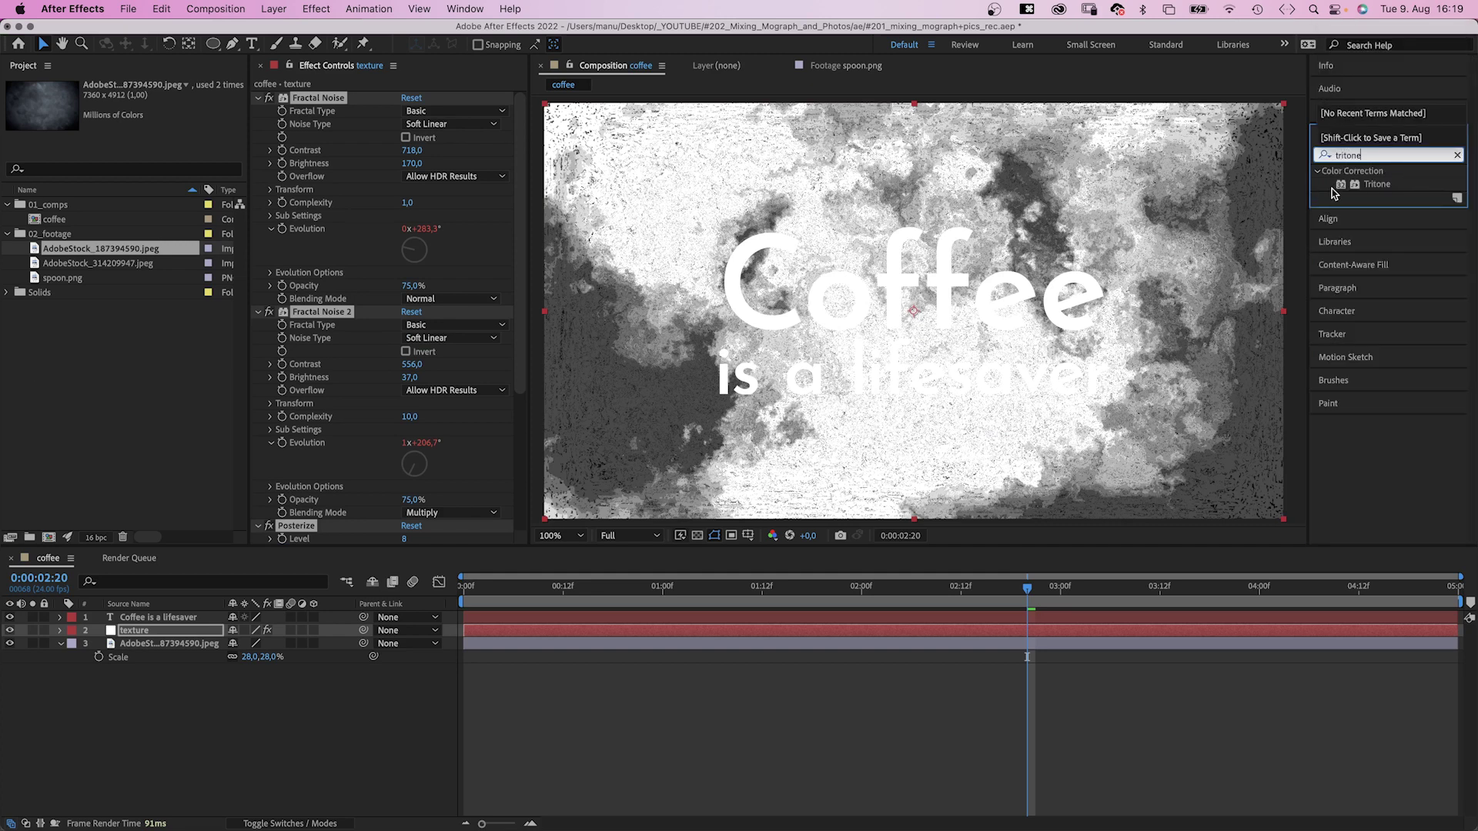
left_click_drag(1378, 184, 362, 544)
- Set the Tritone highlights color on the texture layer to light peach FFD0A3
left_click(408, 498)
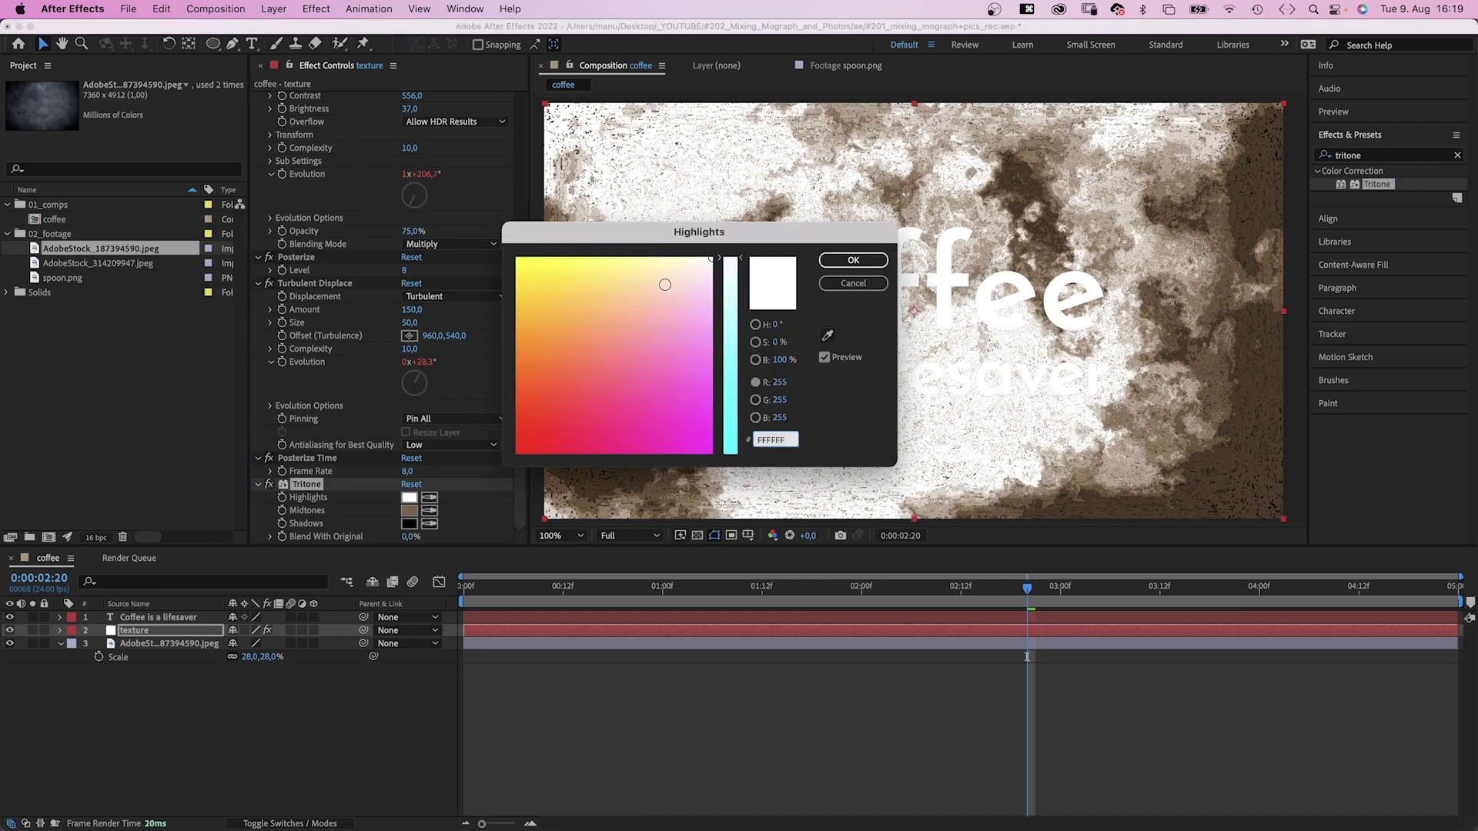
left_click(641, 286)
left_click_drag(646, 290, 641, 293)
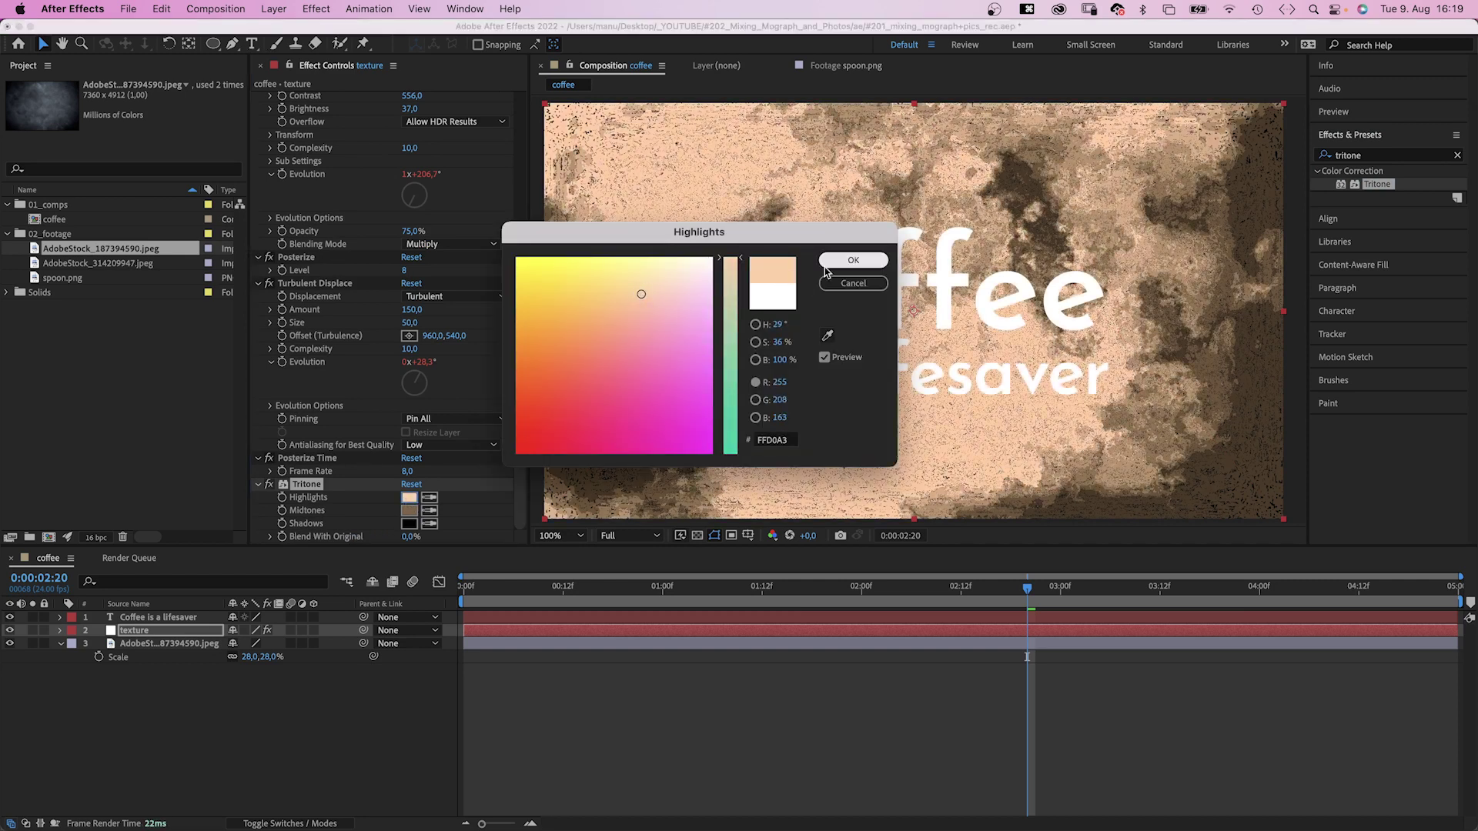
left_click(847, 261)
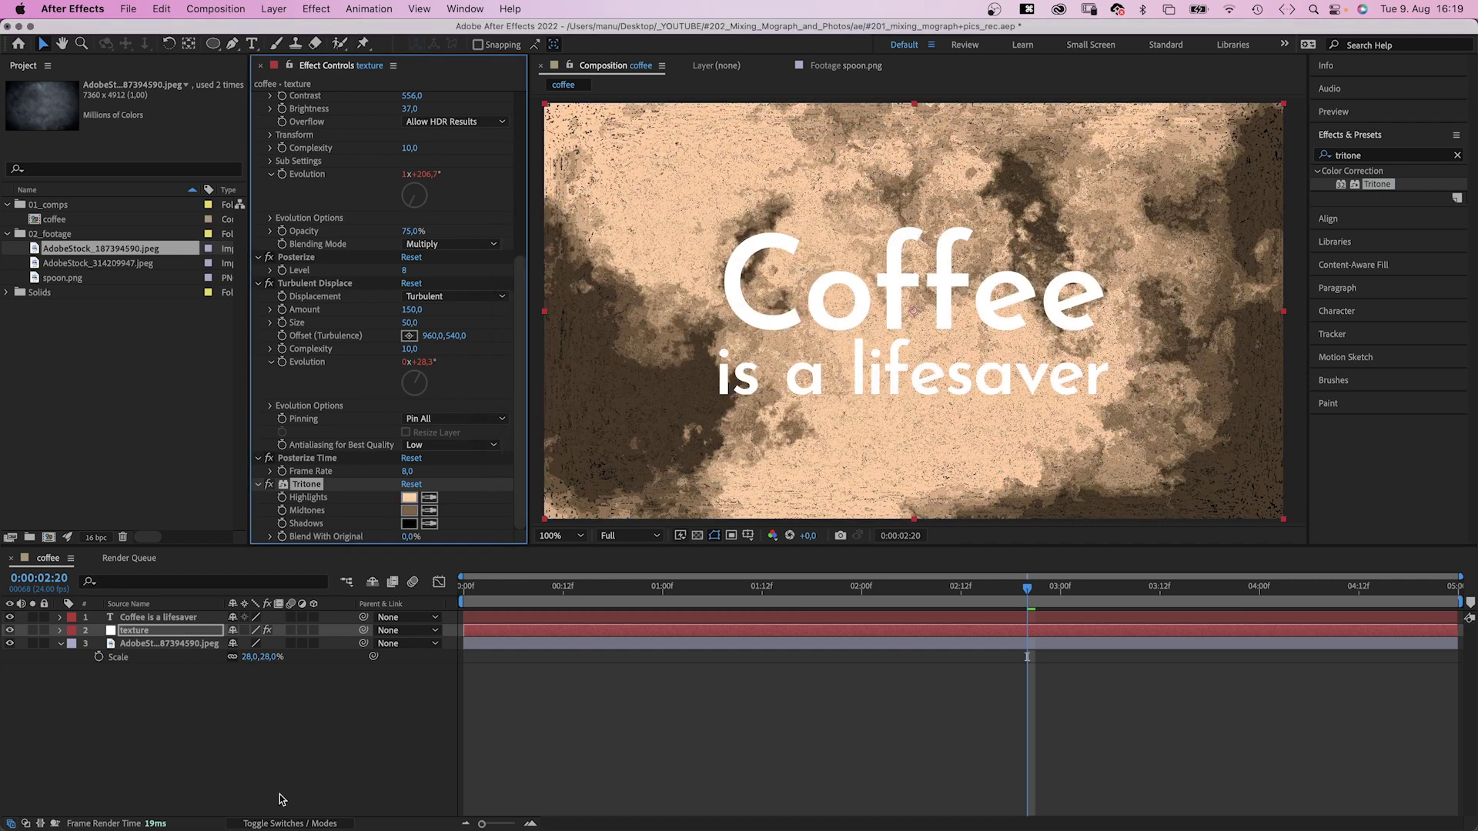
- Set the texture layer's track matte to Luma Matte "Coffee is a lifesaver"
left_click(289, 823)
left_click(320, 630)
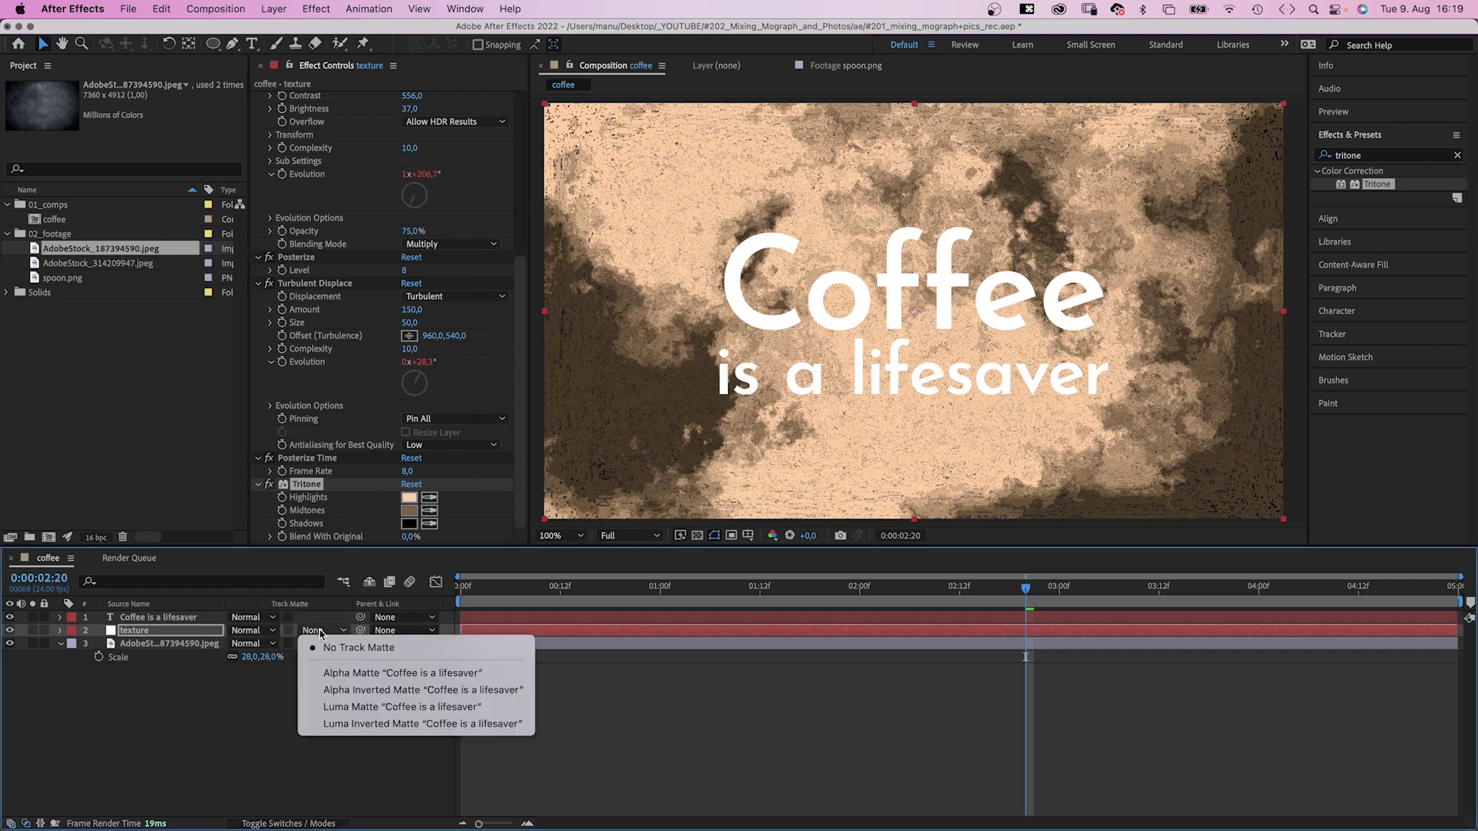
left_click(323, 706)
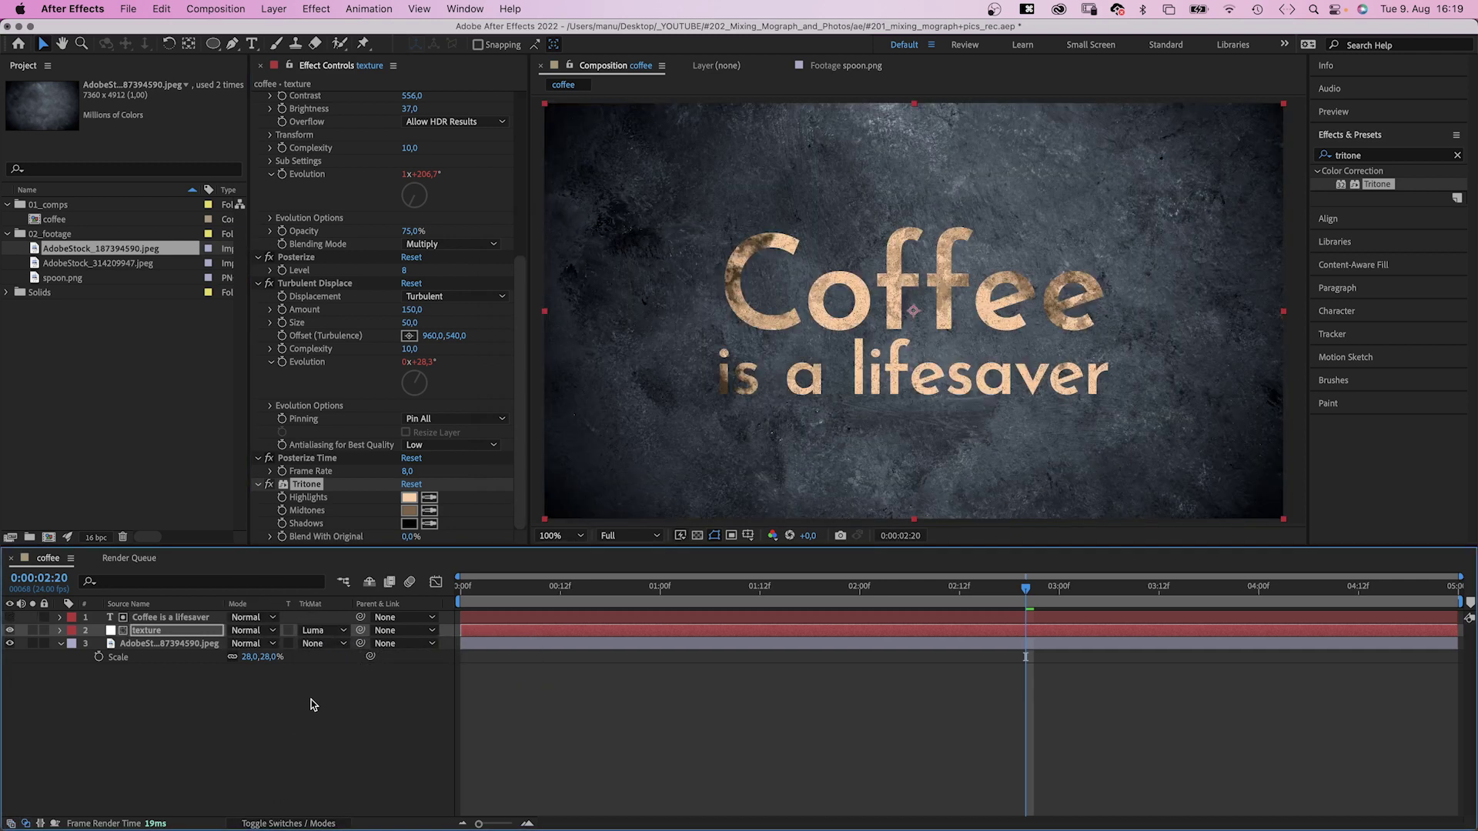
left_click(311, 699)
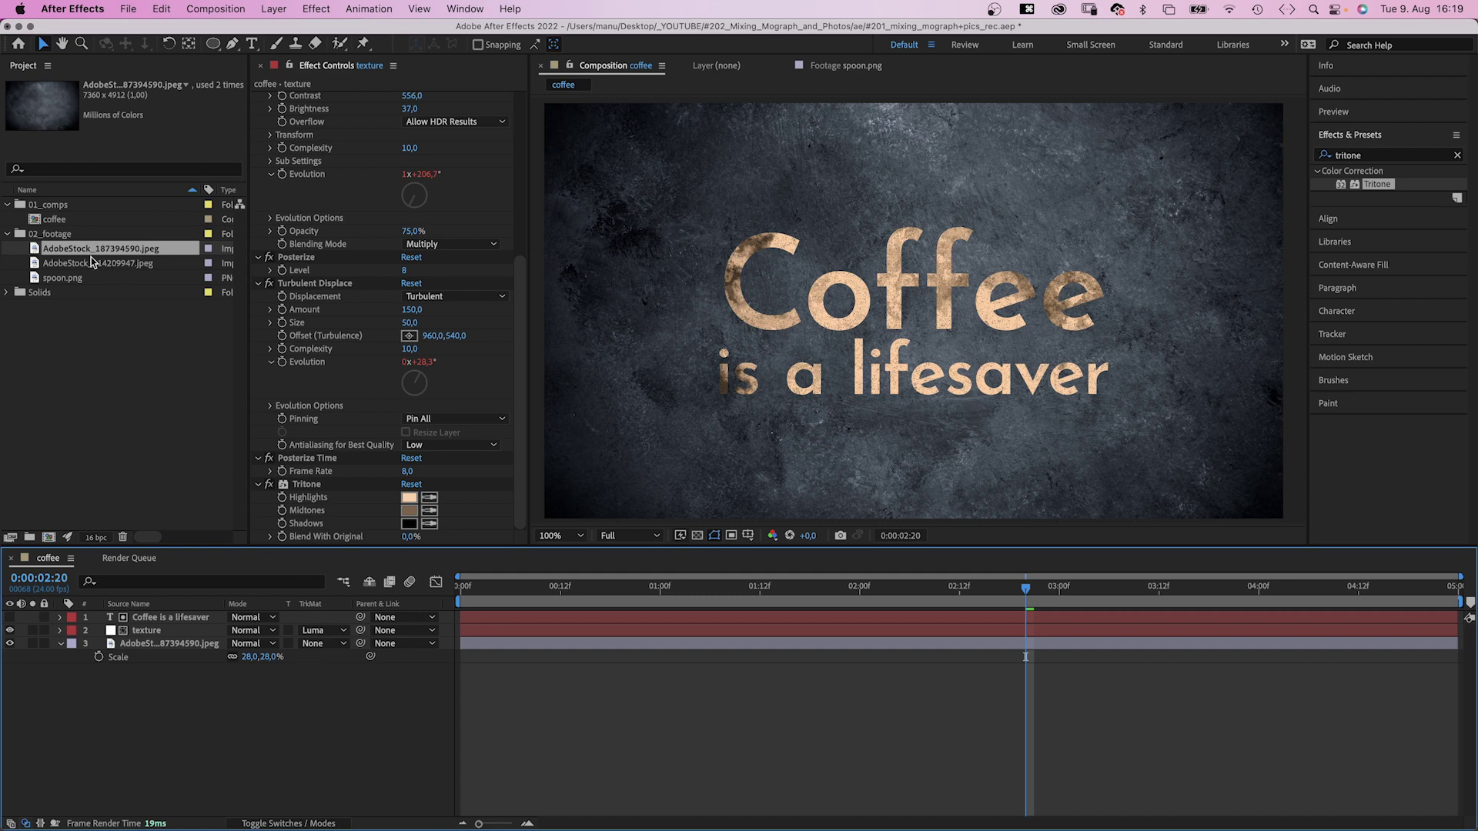
- Add AdobeStock_314209947.jpeg above the text layer and set its scale to 23%
left_click_drag(89, 263, 222, 621)
key("s")
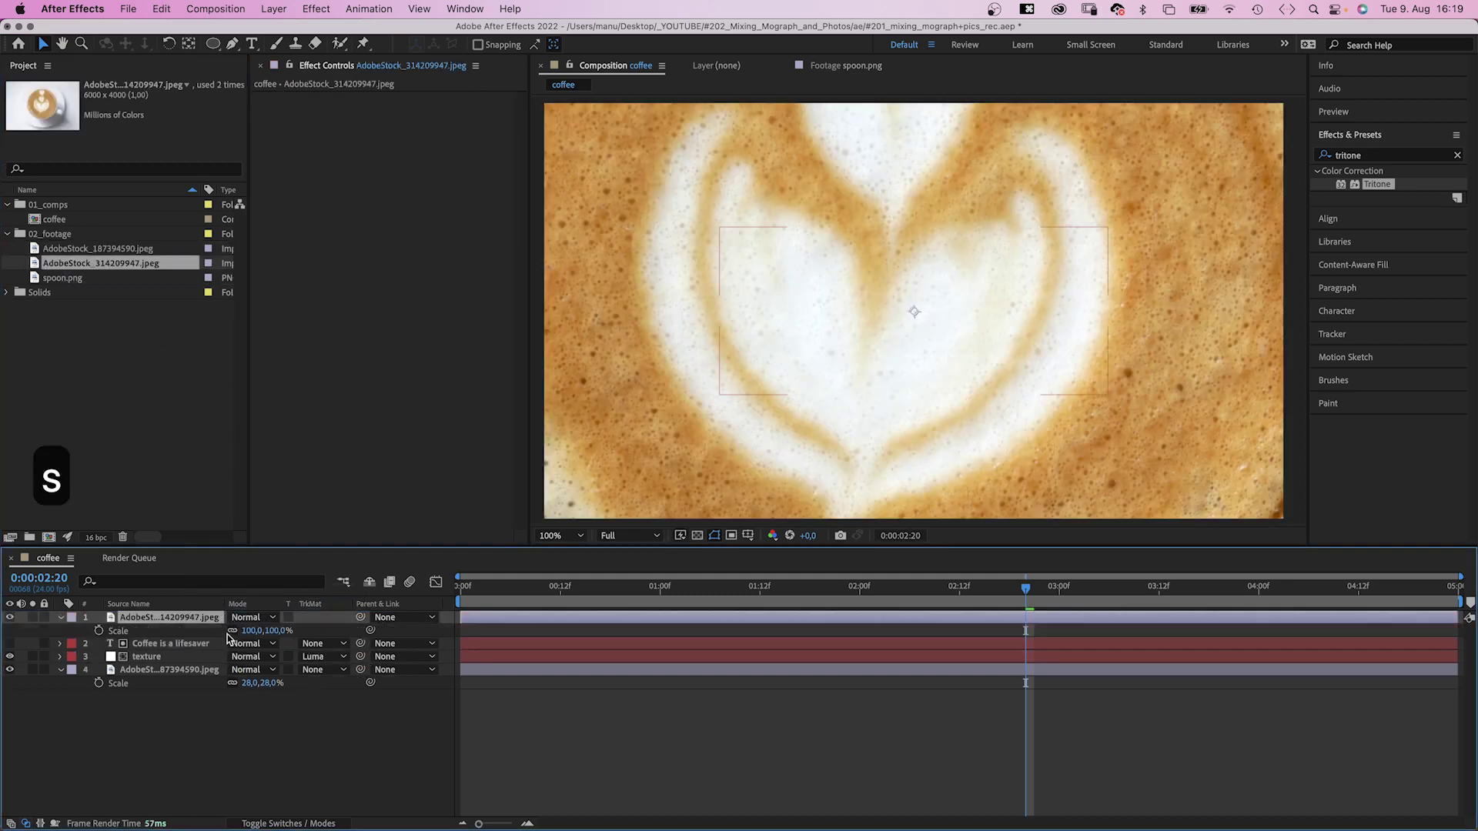
left_click(251, 631)
type("23")
key("Return")
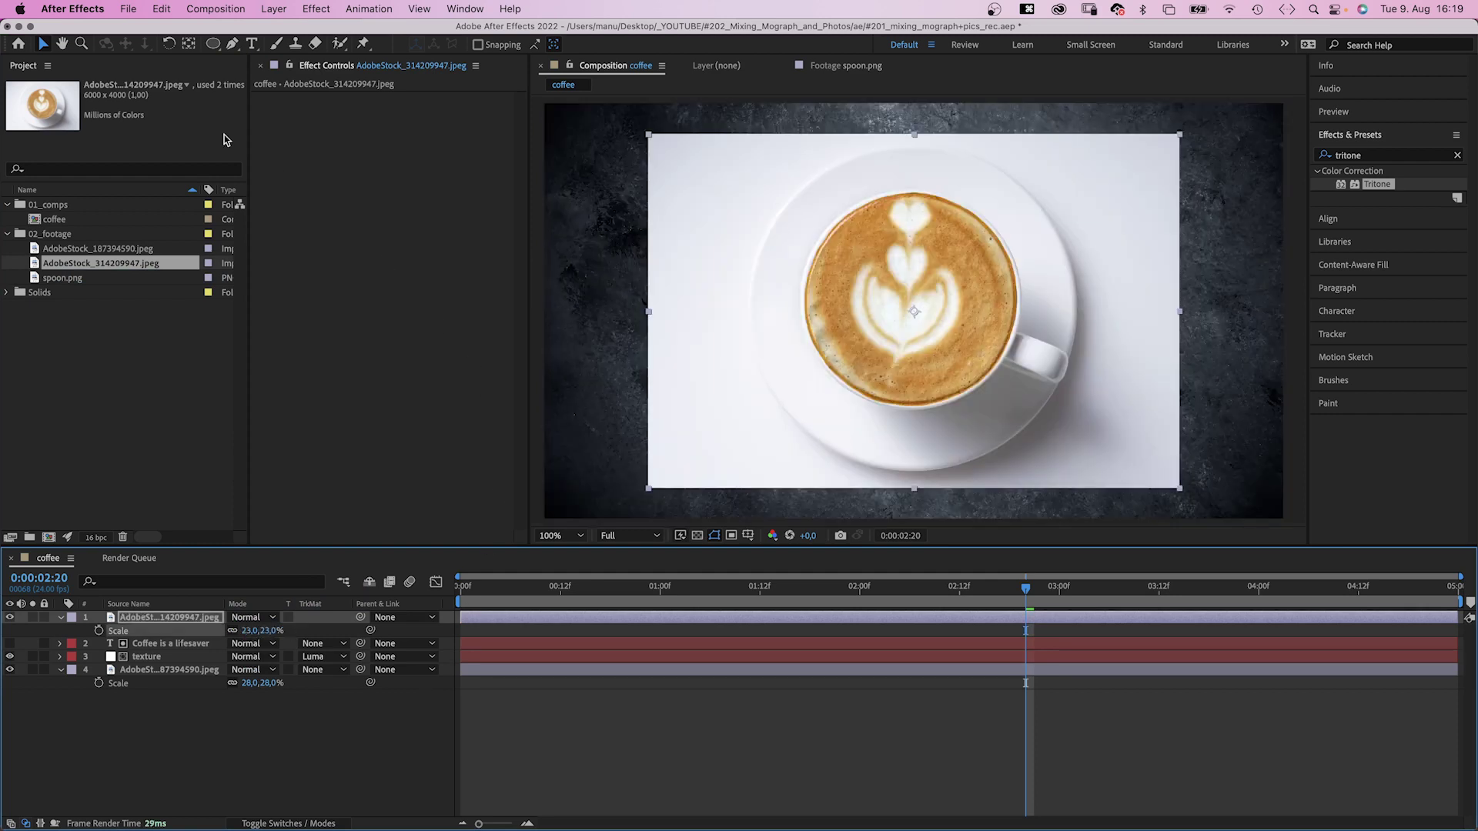
- Draw an elliptical mask around the saucer on the coffee cup layer and adjust it to the saucer's outline
left_click(213, 44)
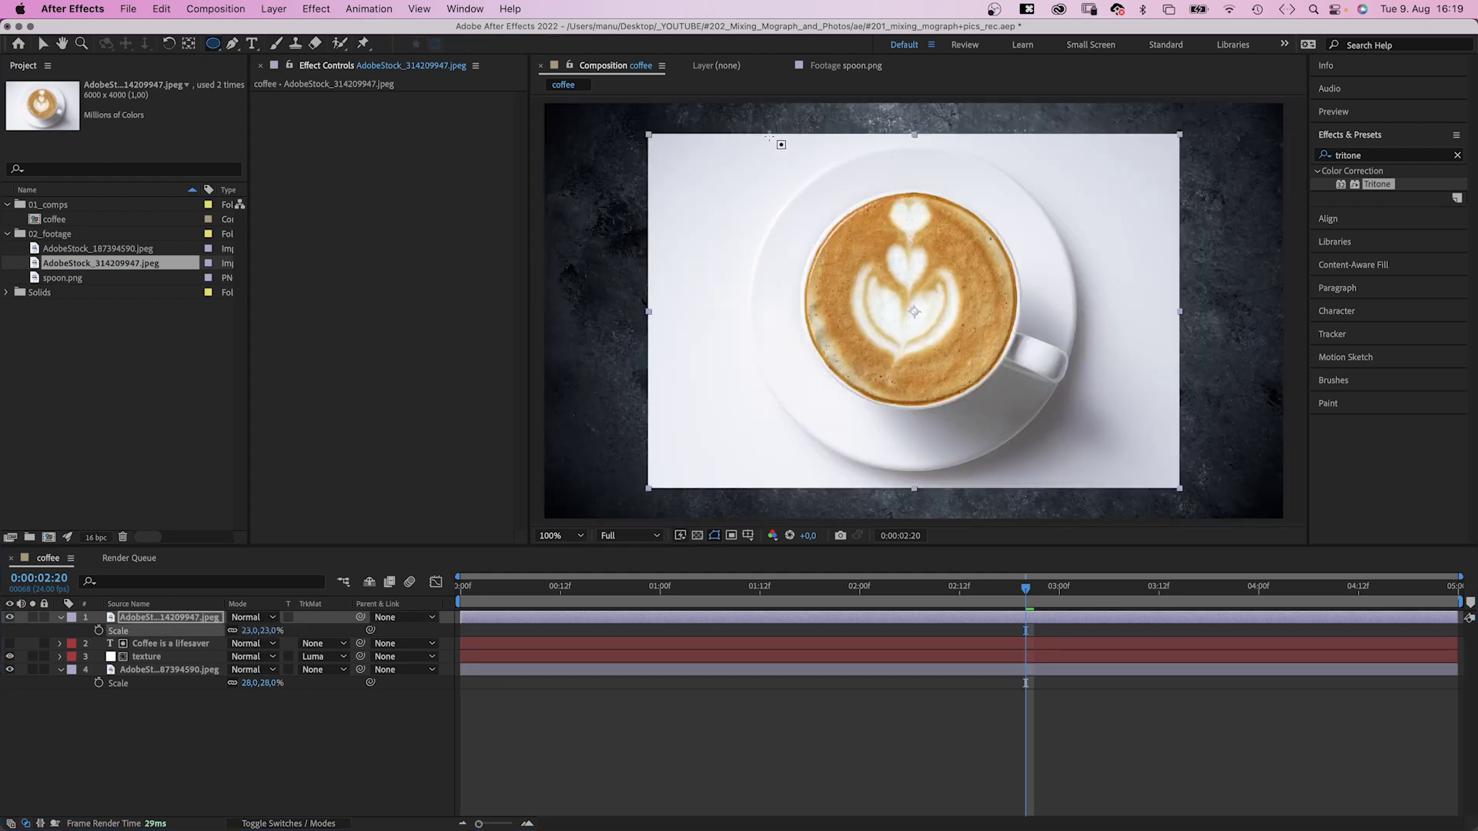
left_click_drag(767, 136, 1095, 482)
key("v")
left_click_drag(1106, 311, 1092, 313)
- Set the saucer mask's expansion to -153 pixels and its feather to 2 pixels
left_click(87, 645)
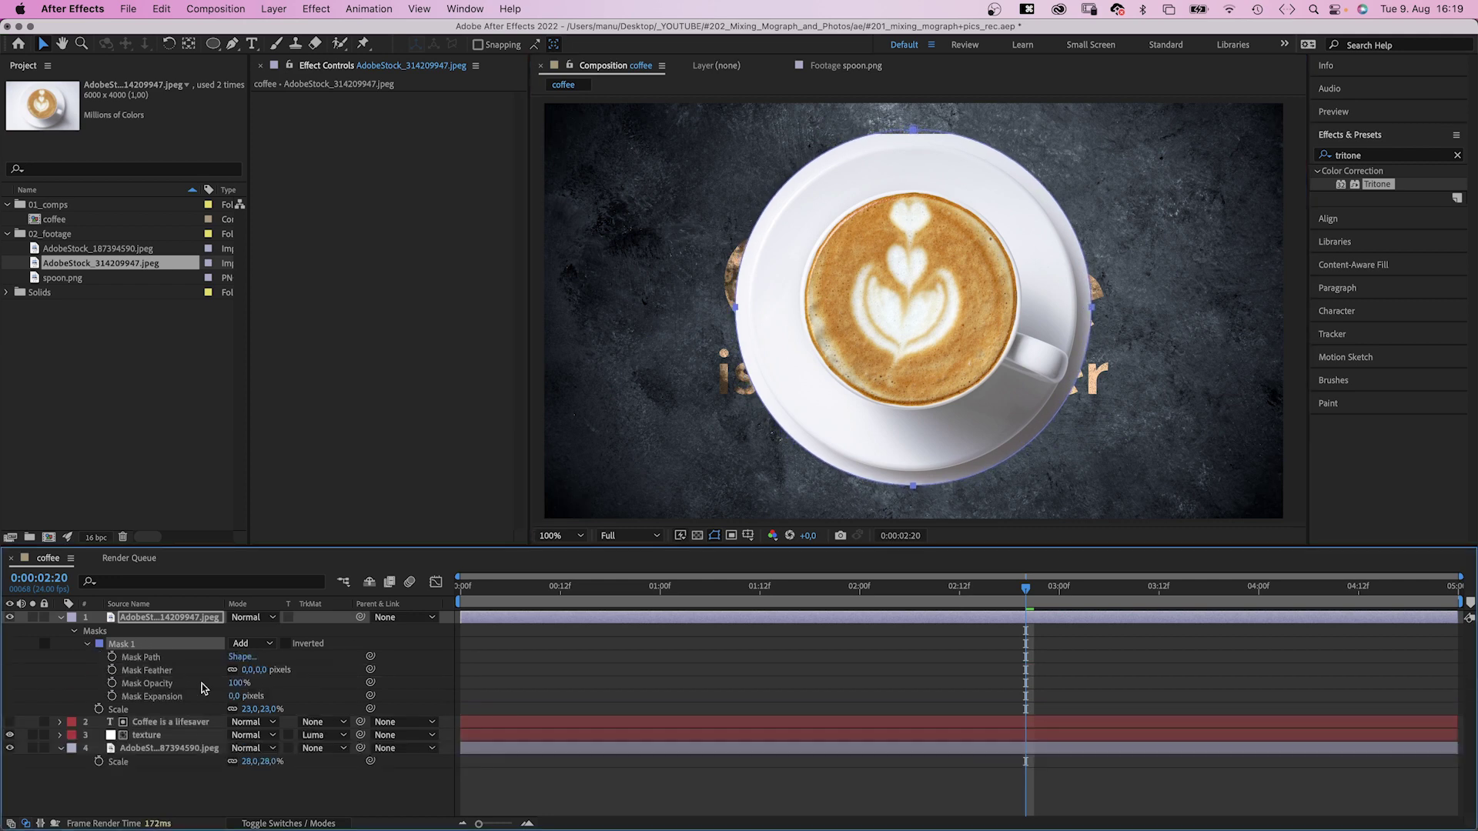
left_click_drag(235, 698, 114, 696)
left_click(246, 670)
type("2")
key("Return")
- Move the masked coffee cup into the upper-left corner of the composition, partly outside the frame
key("v")
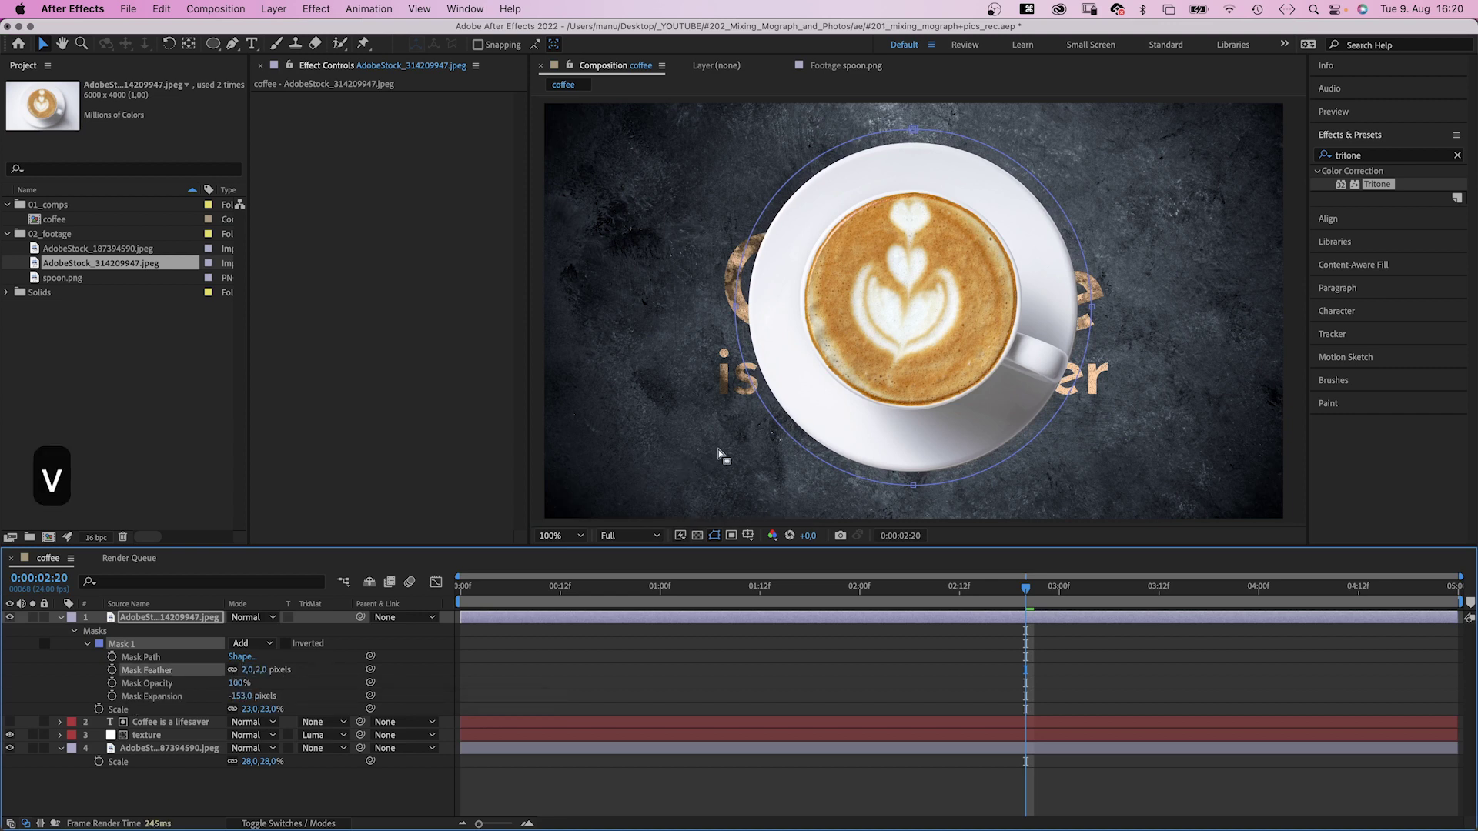
left_click(923, 333)
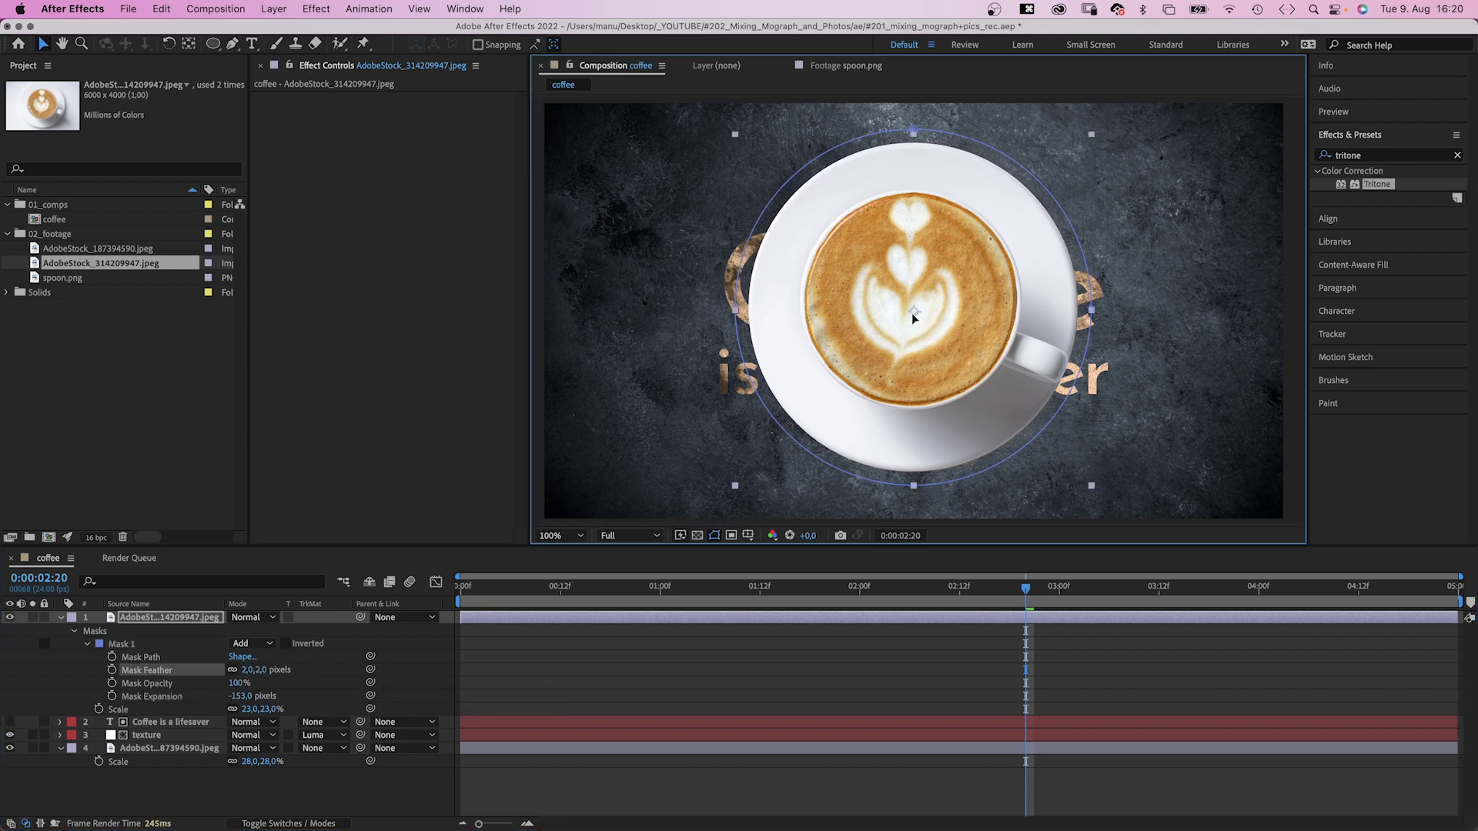
left_click_drag(910, 313, 607, 163)
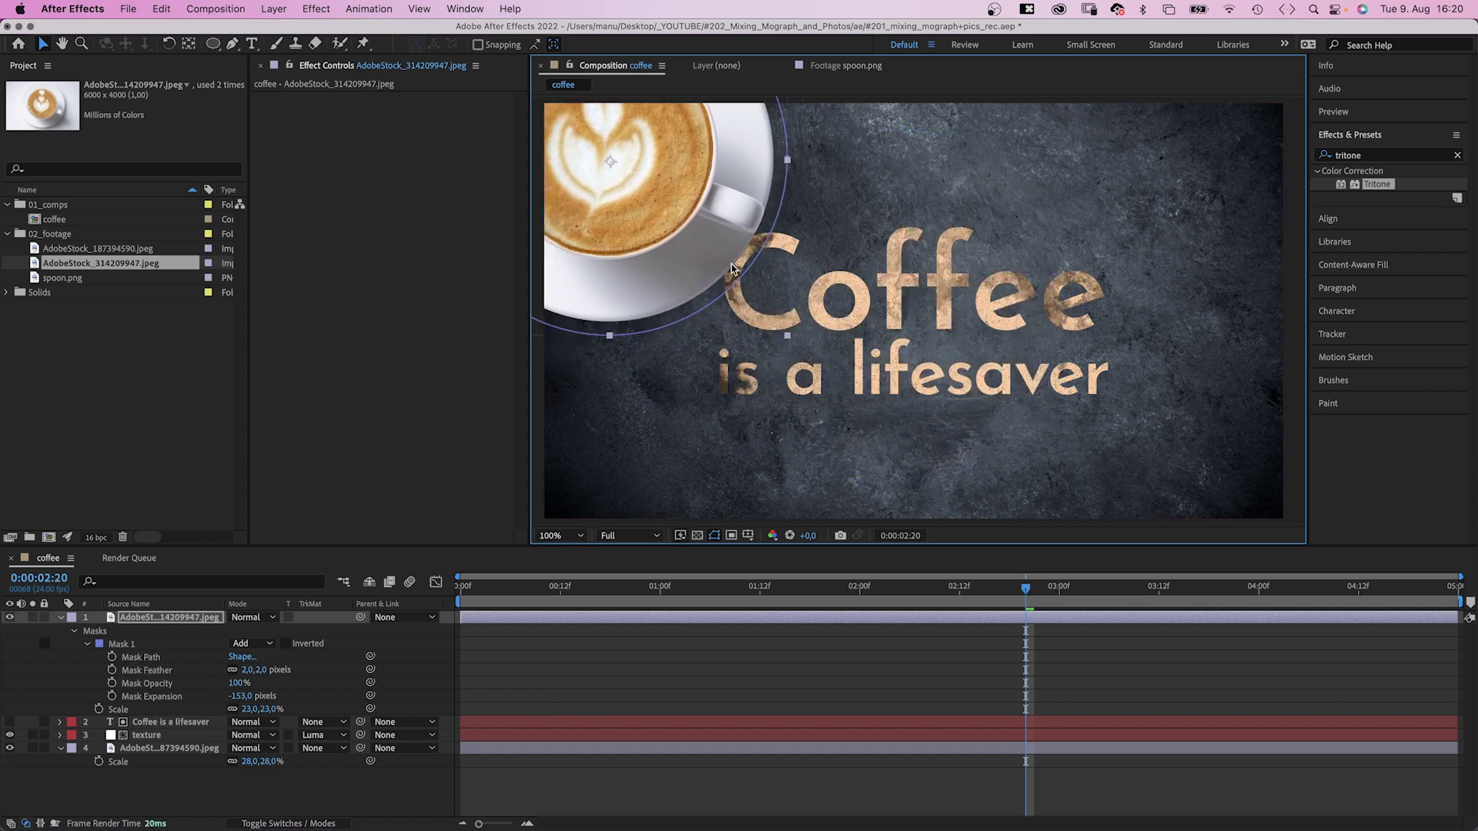
- Apply a Drop Shadow effect to the masked coffee cup layer with direction 125° and opacity 85%
left_click(1380, 158)
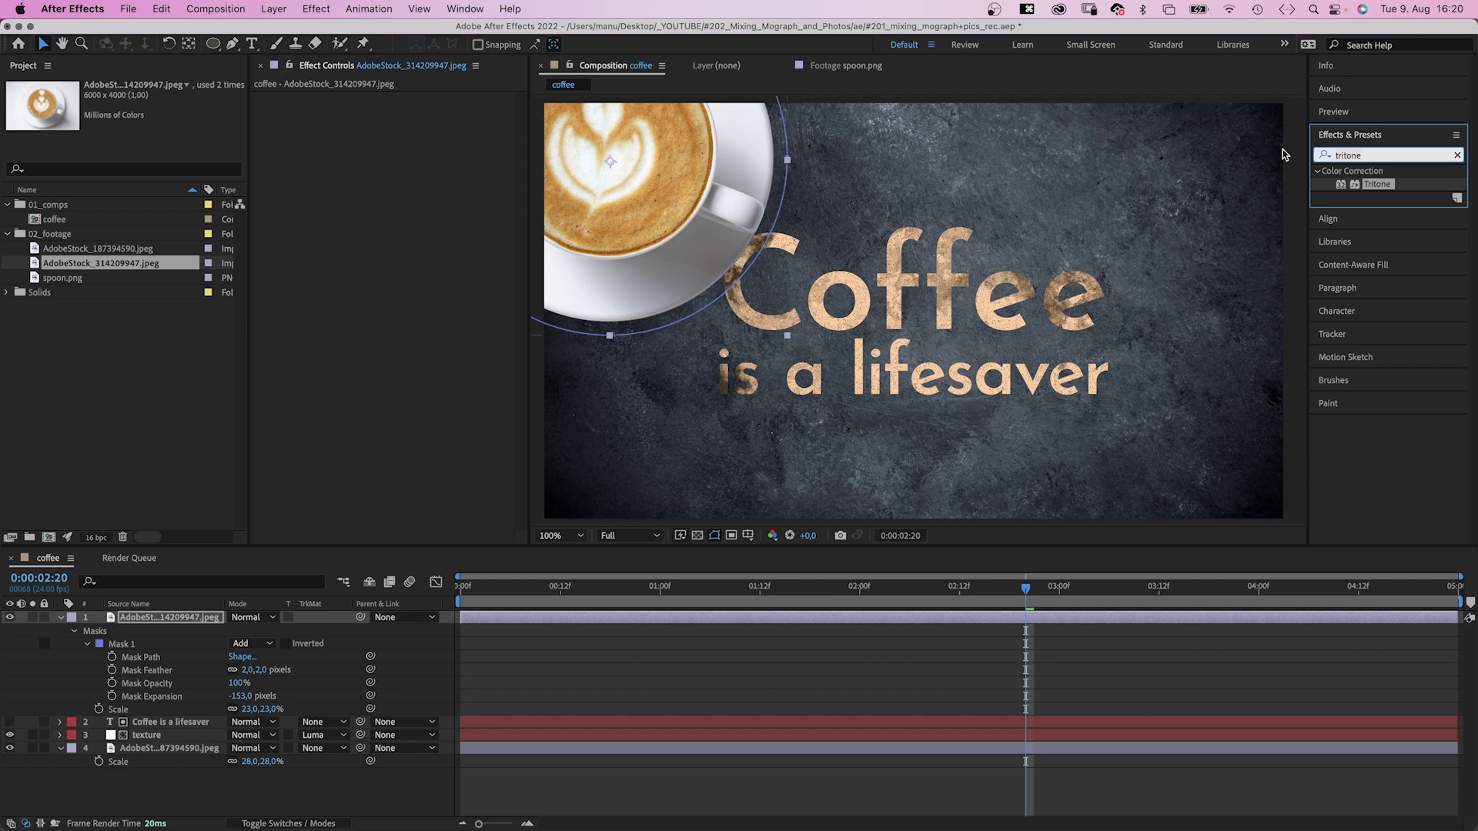
type("drop")
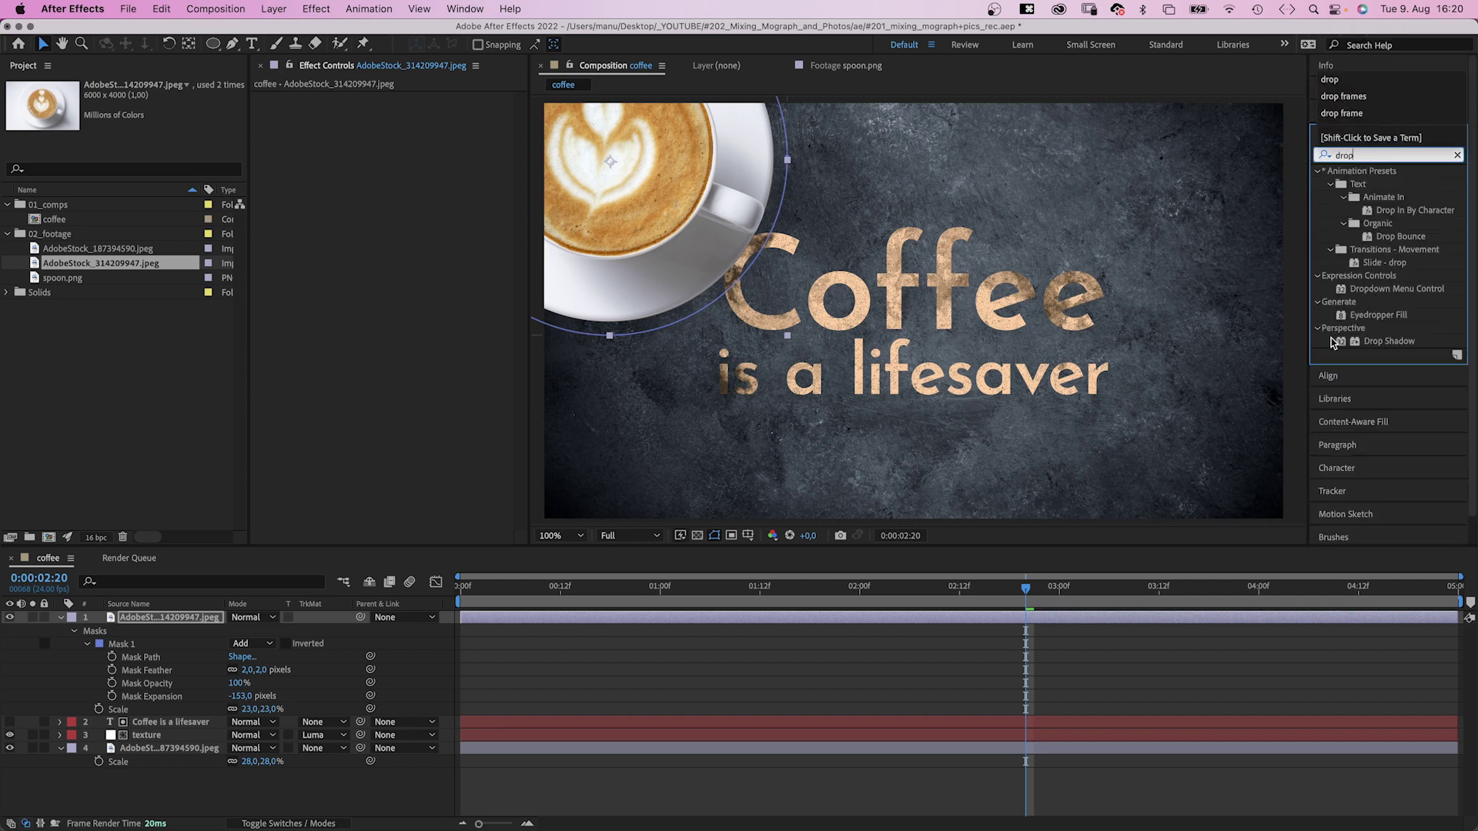
left_click_drag(1334, 343, 320, 274)
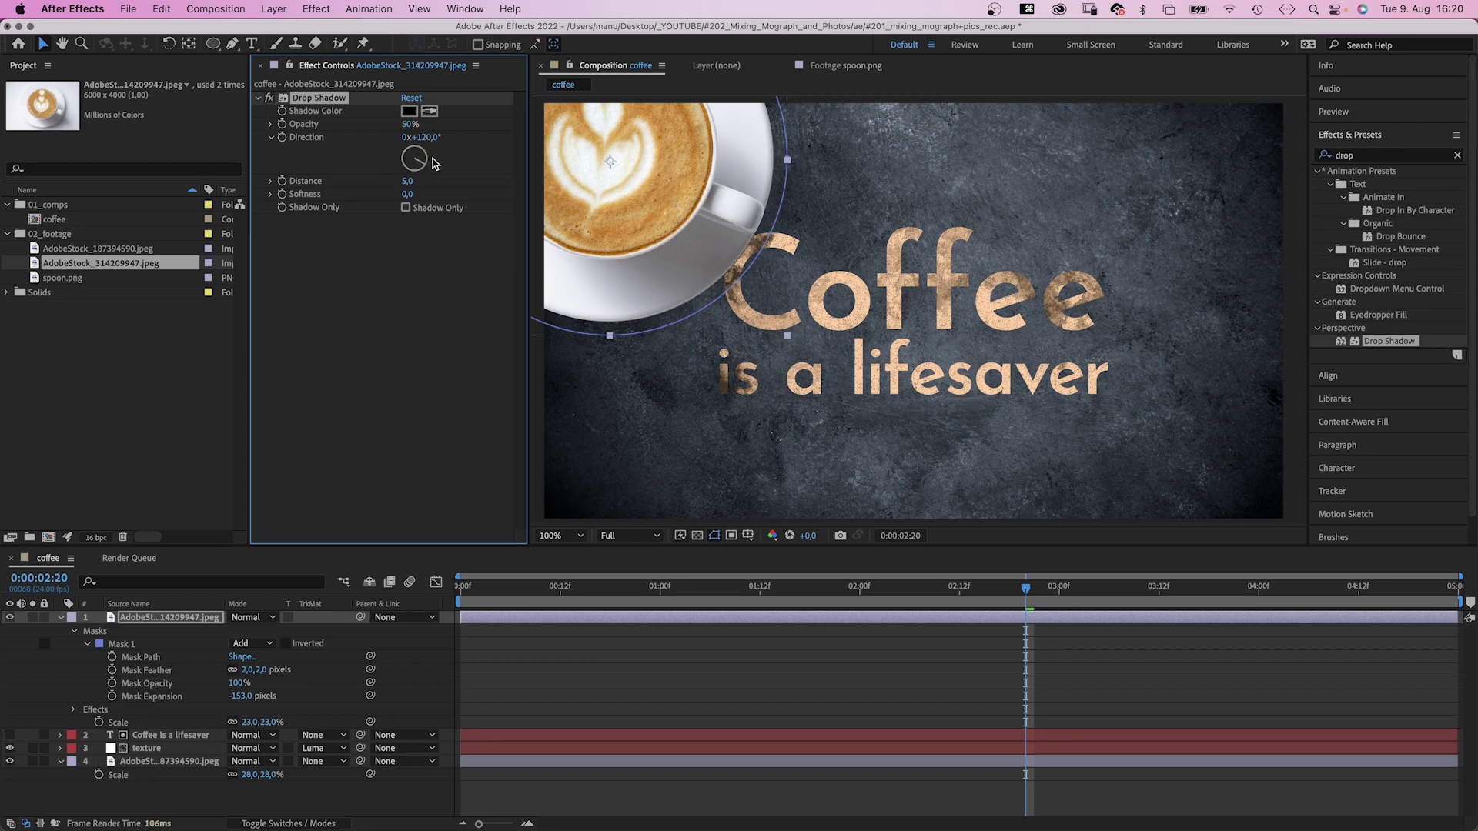
left_click(421, 137)
type("125")
key("Return")
left_click(407, 125)
type("85")
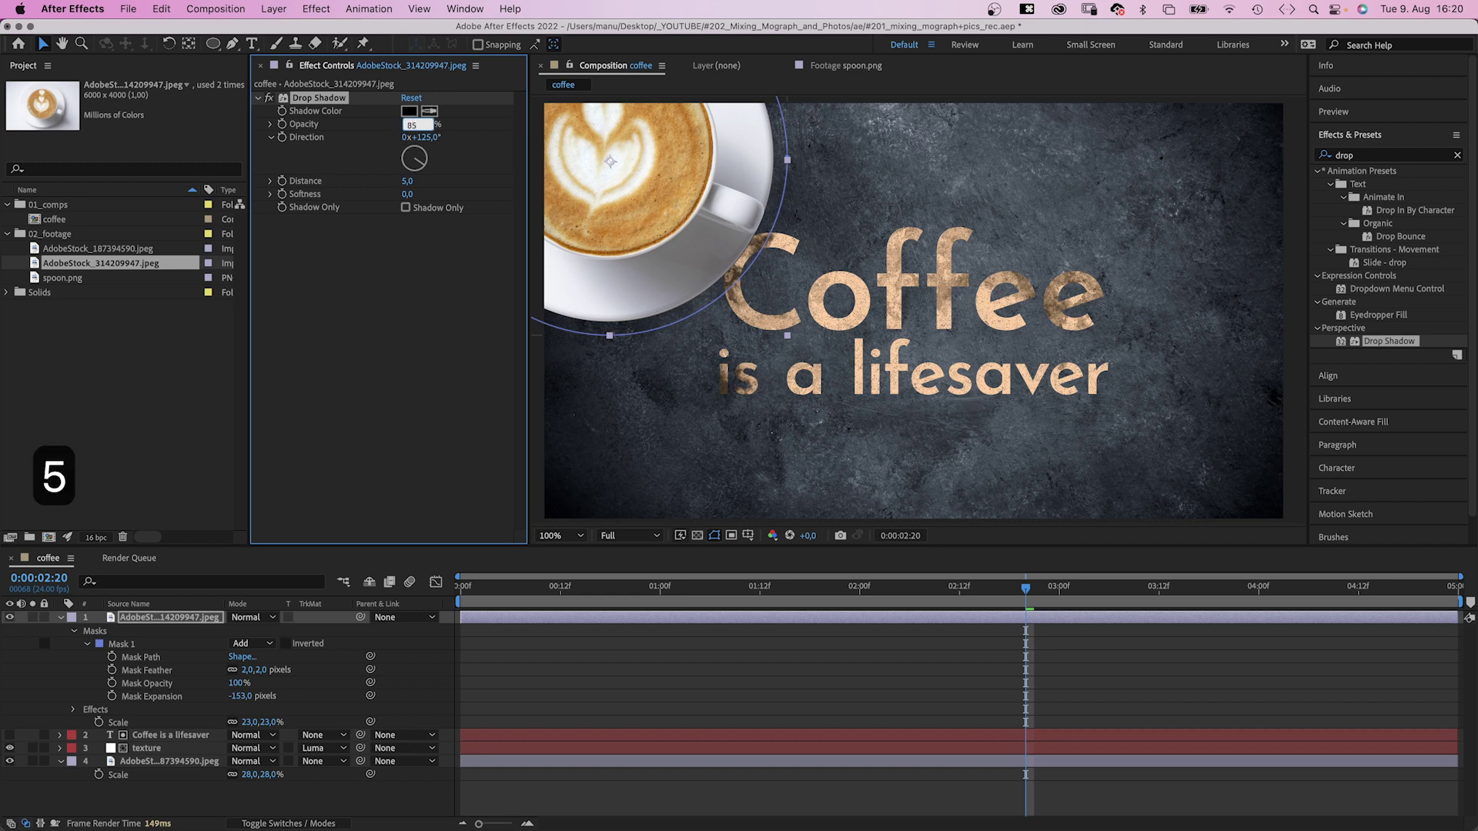
key("Return")
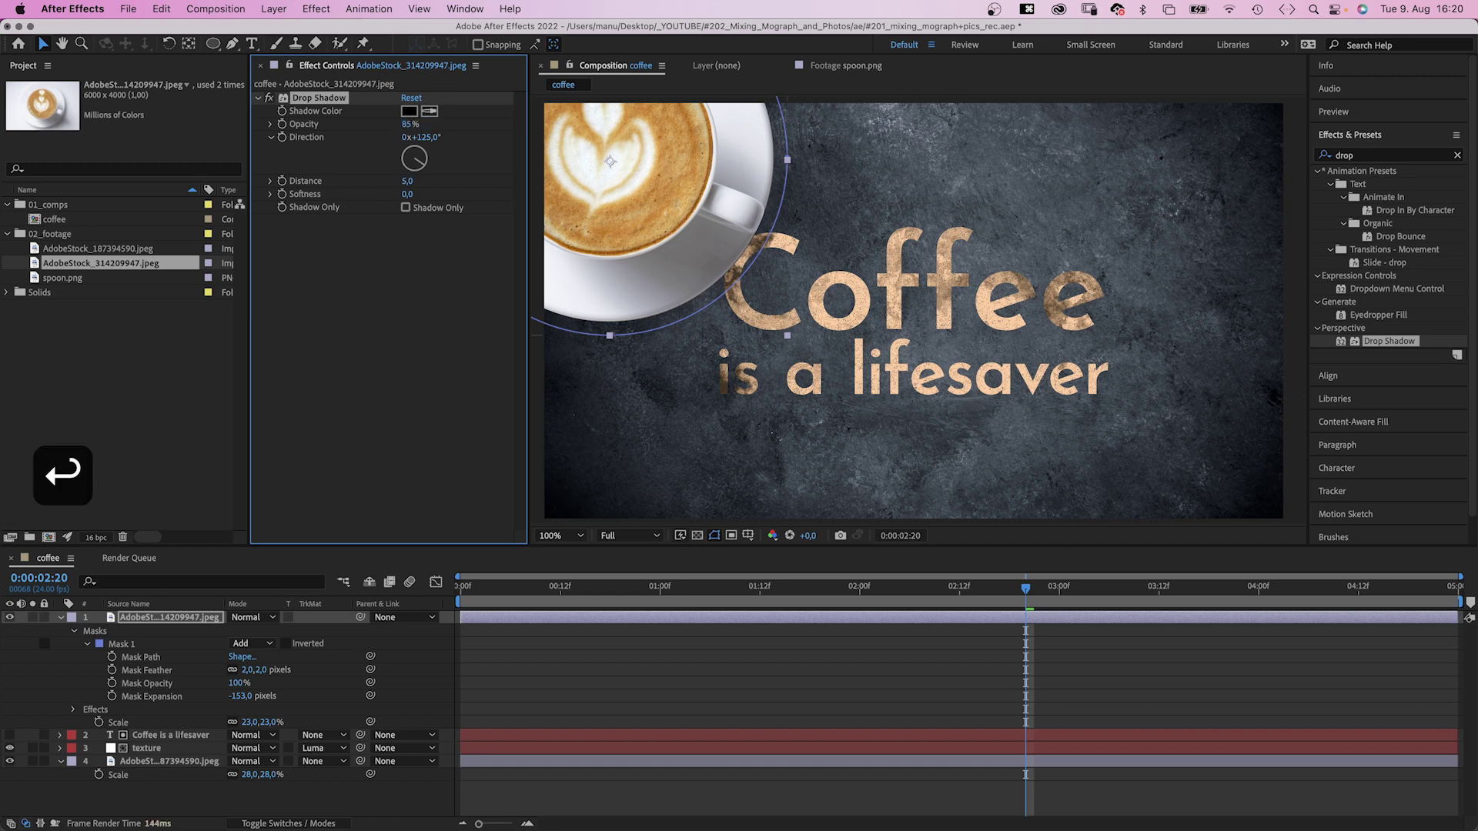
- Set the cup's drop shadow distance to 60 and its softness to 720, then deselect the layer
left_click(408, 182)
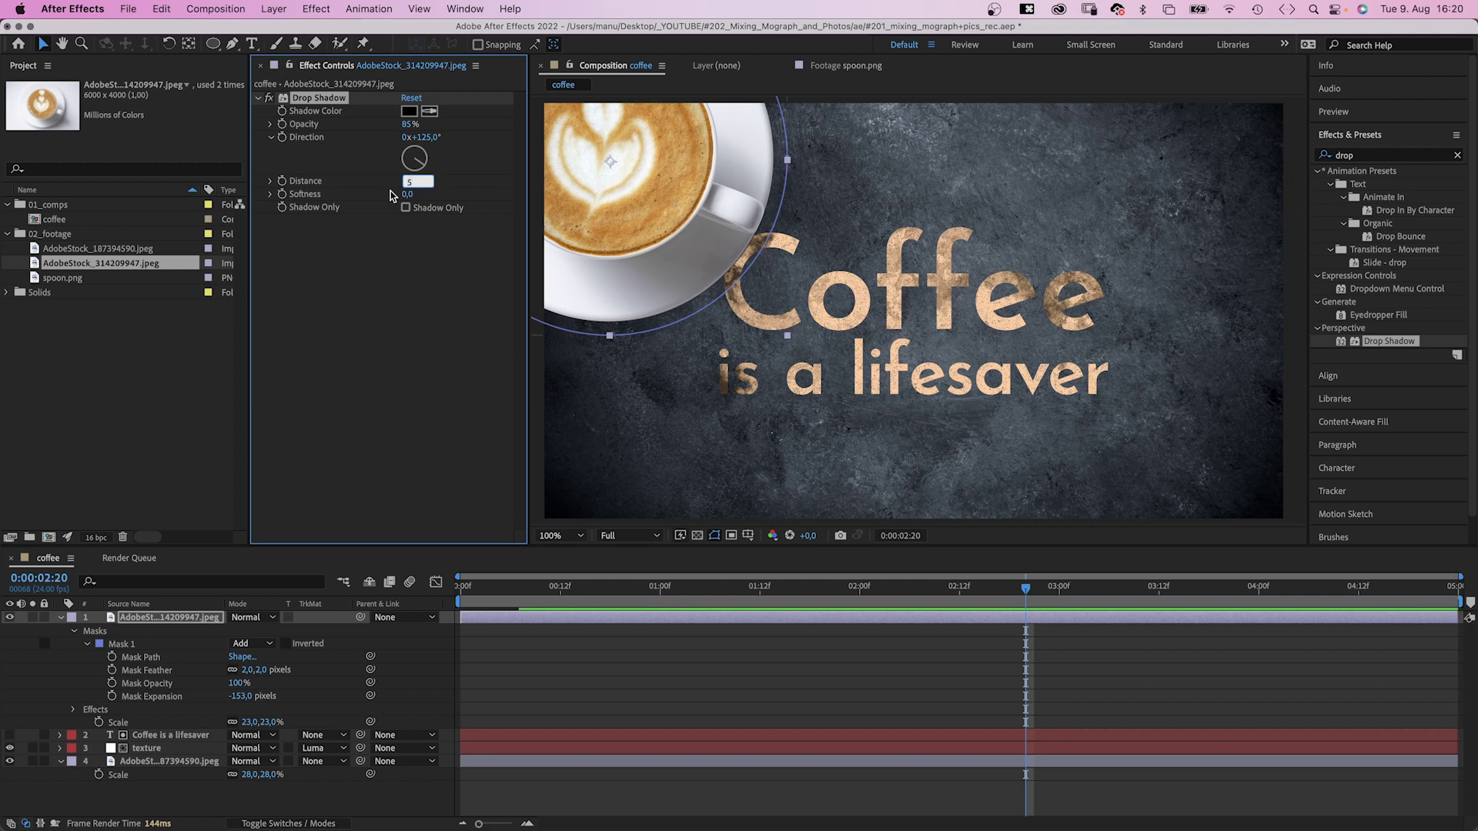
type("60")
key("Return")
left_click(407, 194)
type("720")
key("Return")
left_click(73, 669)
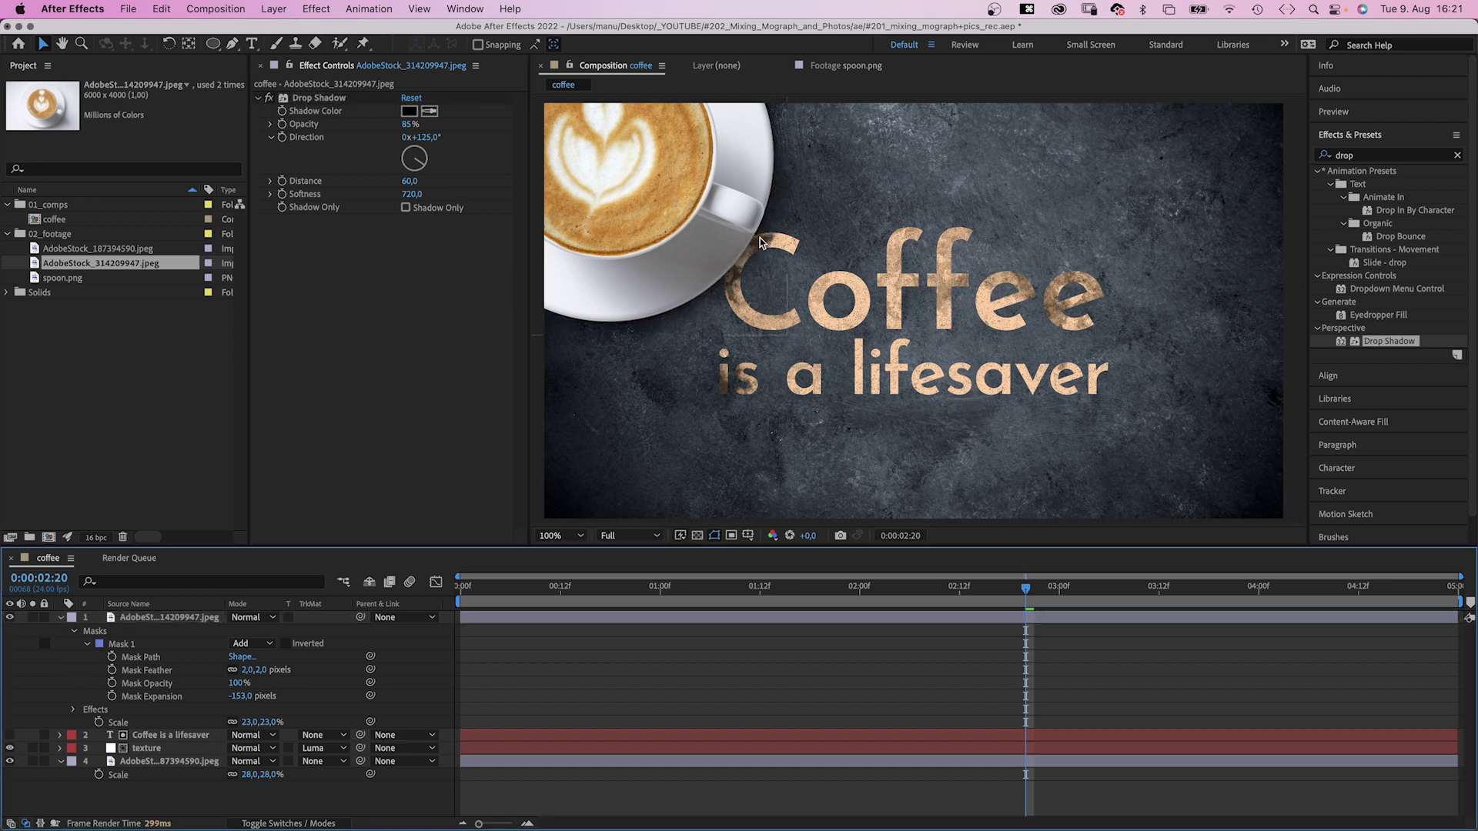
- Switch to Photoshop and convert the locked Background of AdobeStock_244058242.jpeg into a regular layer
key("ctrl+Right")
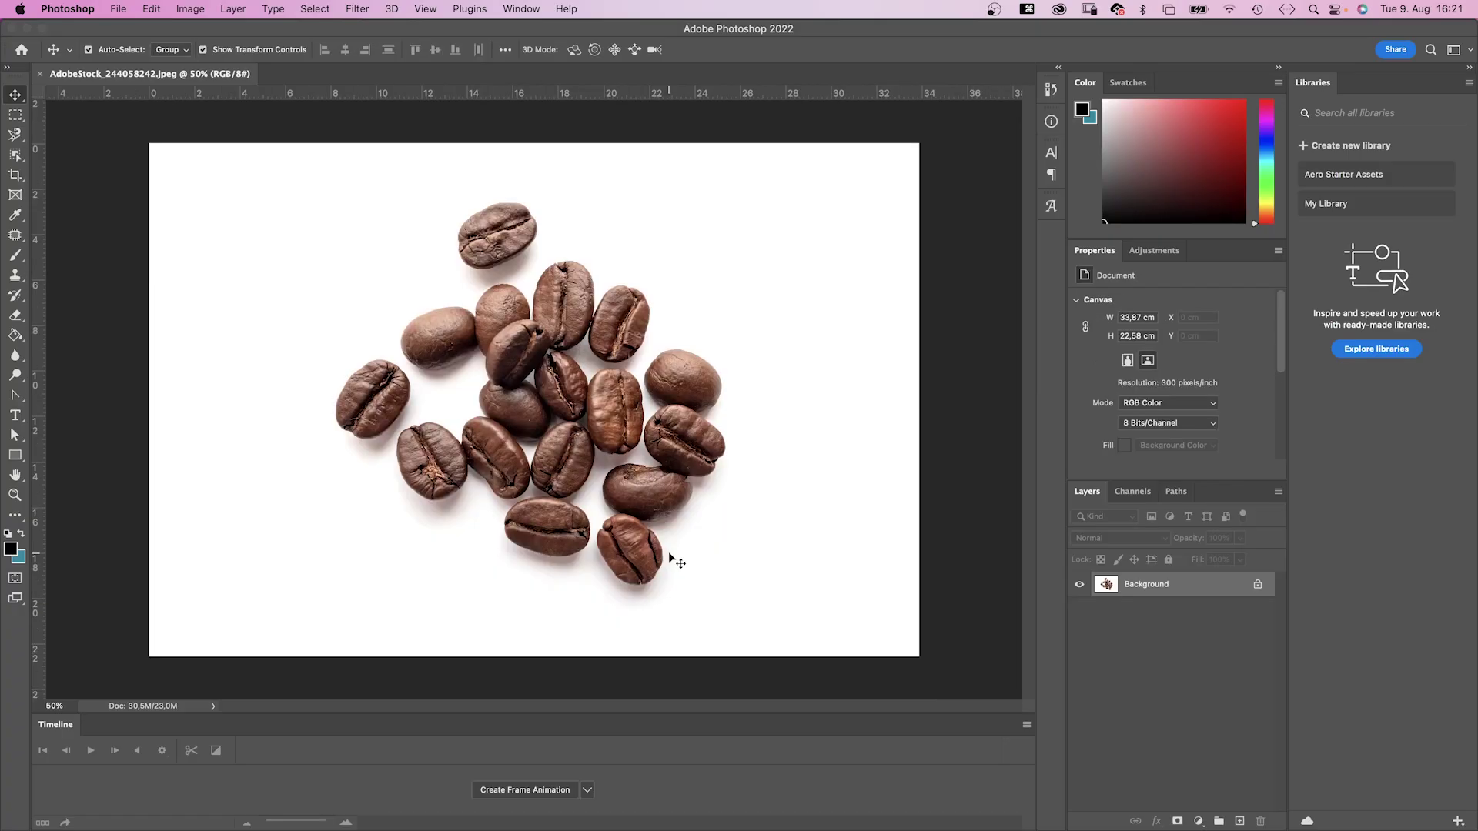
double_click(1106, 585)
left_click(758, 375)
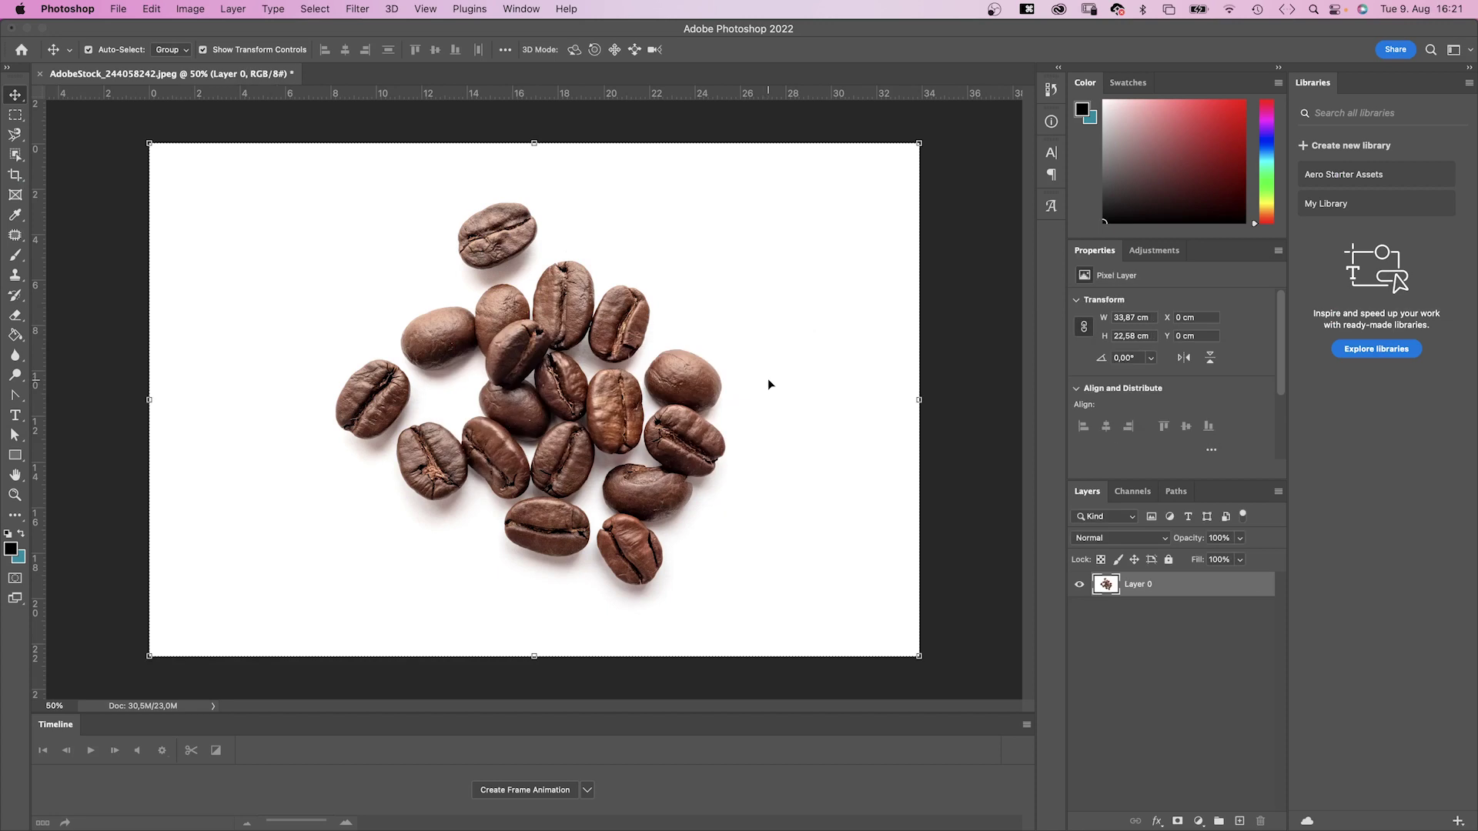
- Select all the coffee beans with the Object Selection tool and turn the selection into a layer mask
left_click(17, 155)
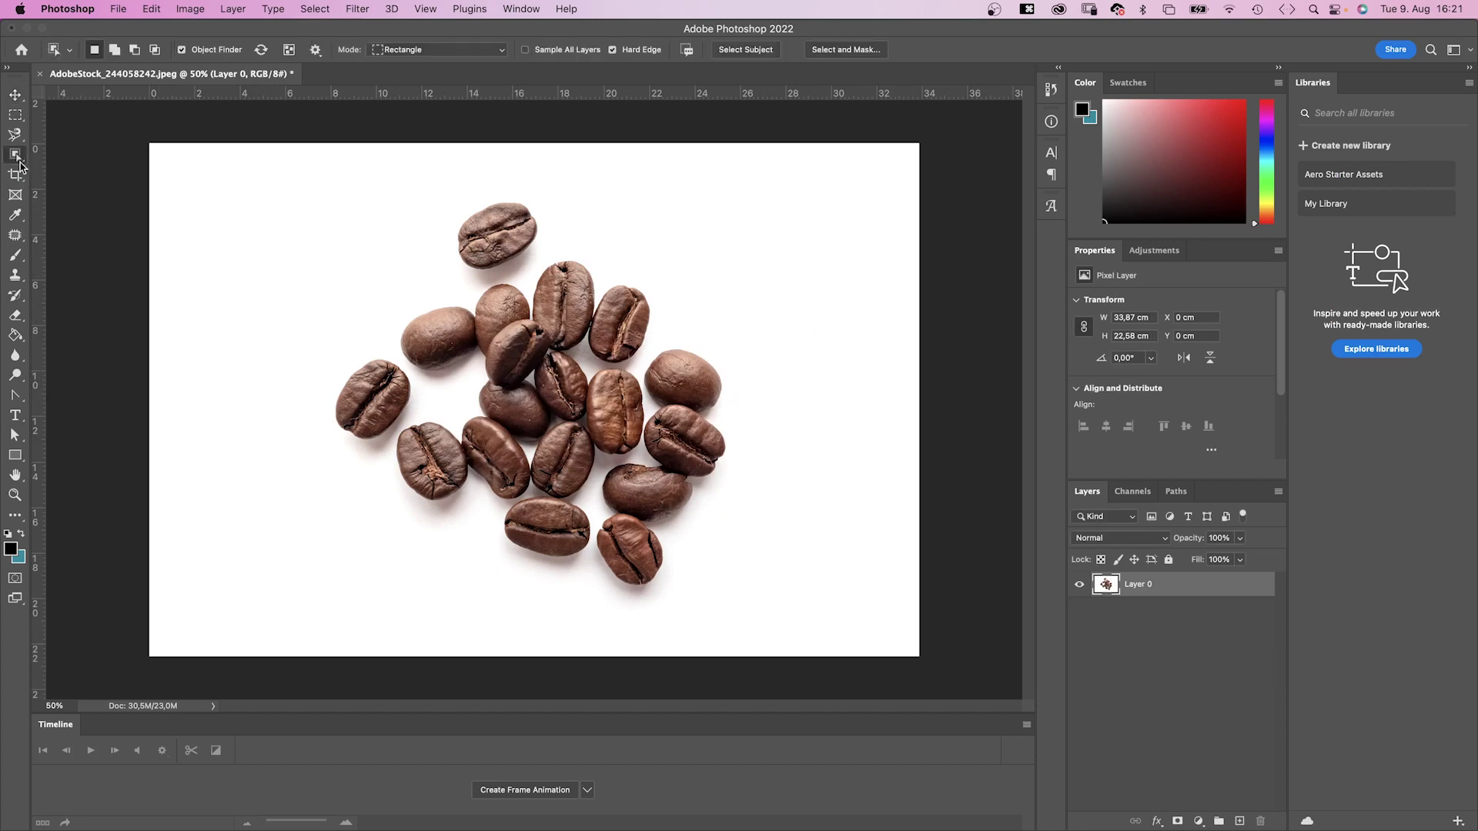
left_click_drag(250, 182, 821, 599)
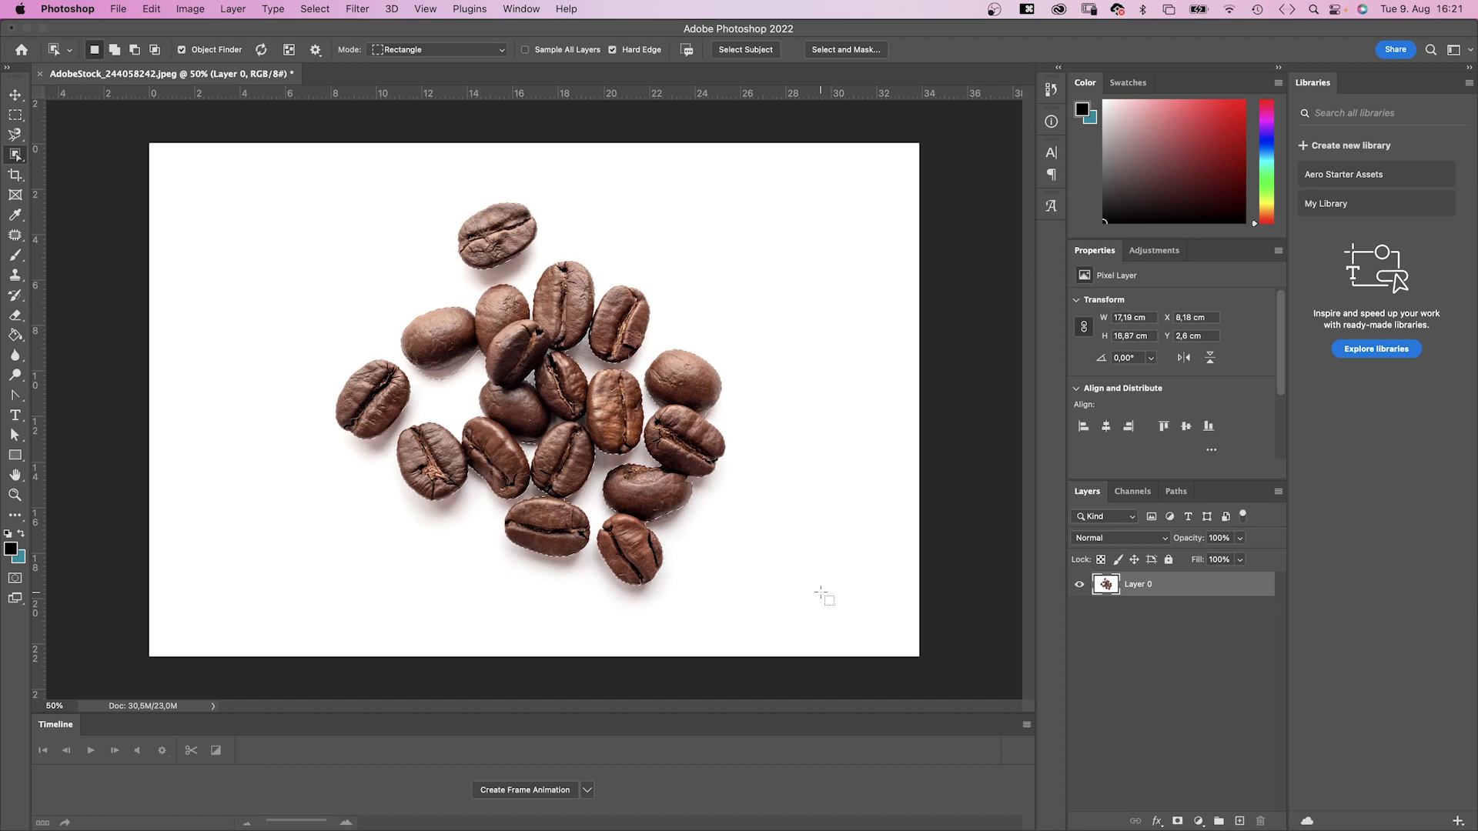
left_click(1176, 821)
- Create a bright red solid color fill layer and place it beneath the masked beans layer
left_click(232, 9)
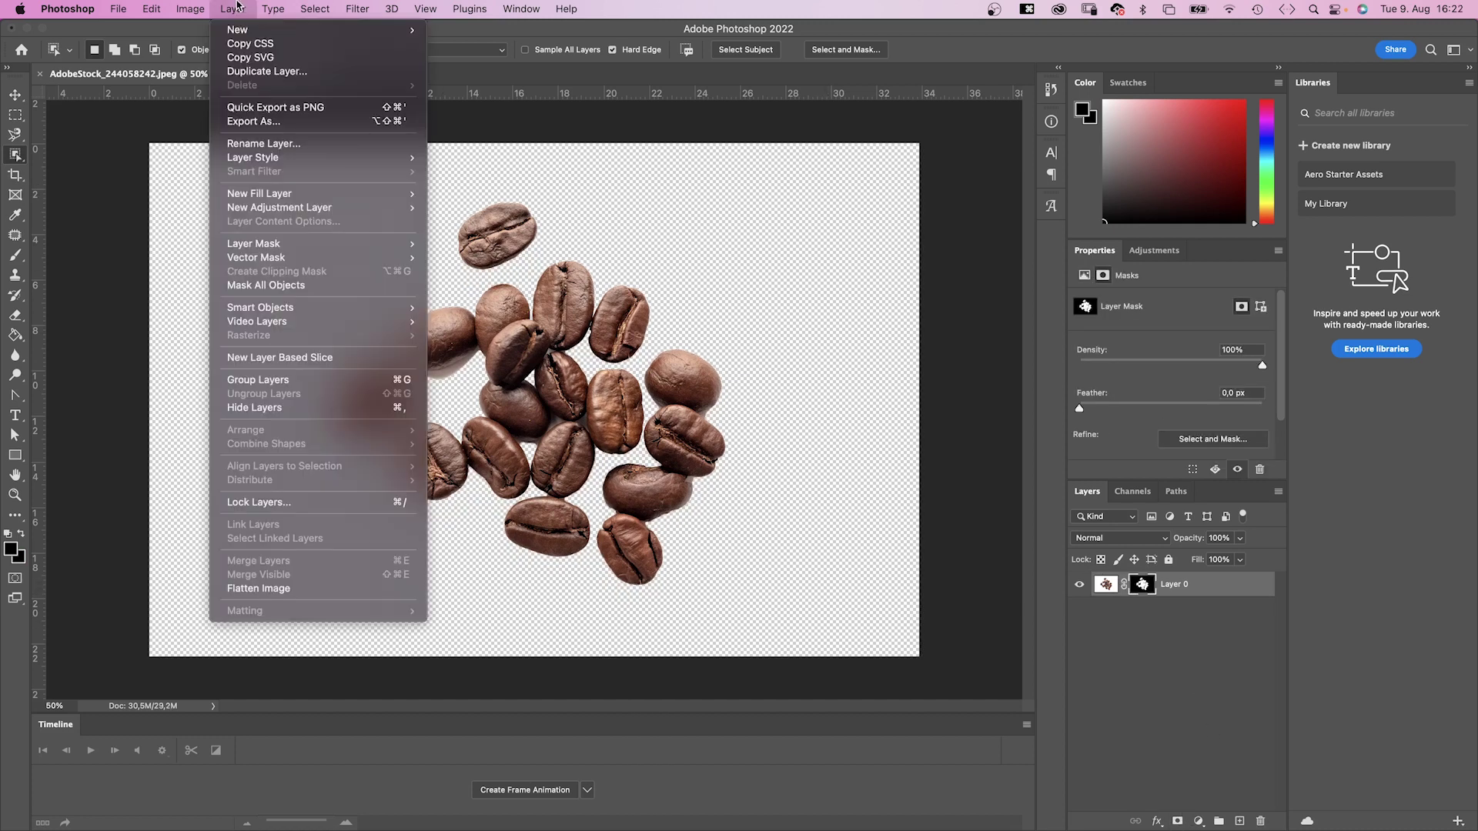
mouse_move(297, 194)
left_click(473, 198)
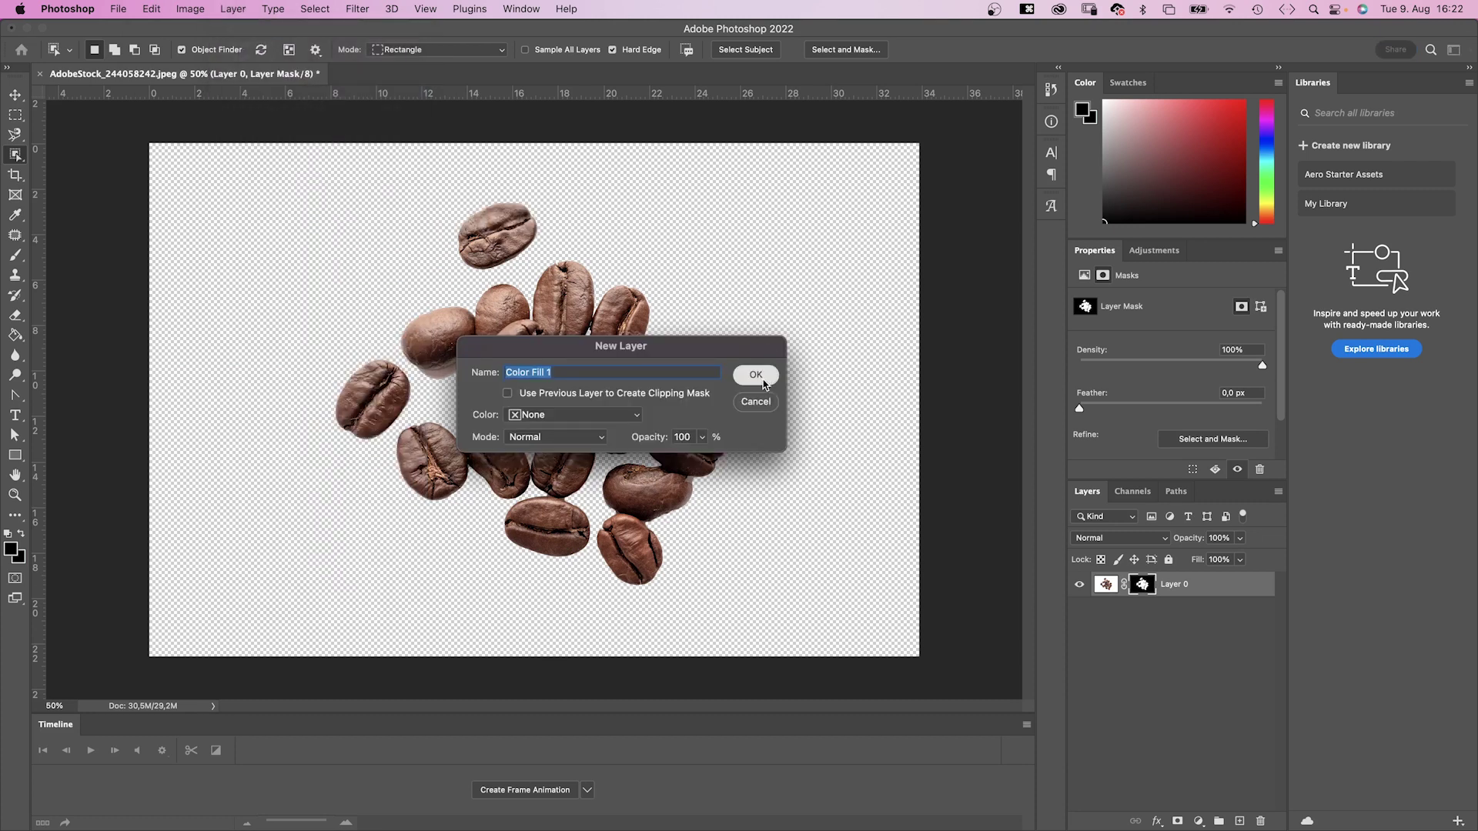
left_click(756, 375)
left_click_drag(657, 359, 656, 292)
left_click(767, 282)
left_click_drag(1111, 589, 1111, 639)
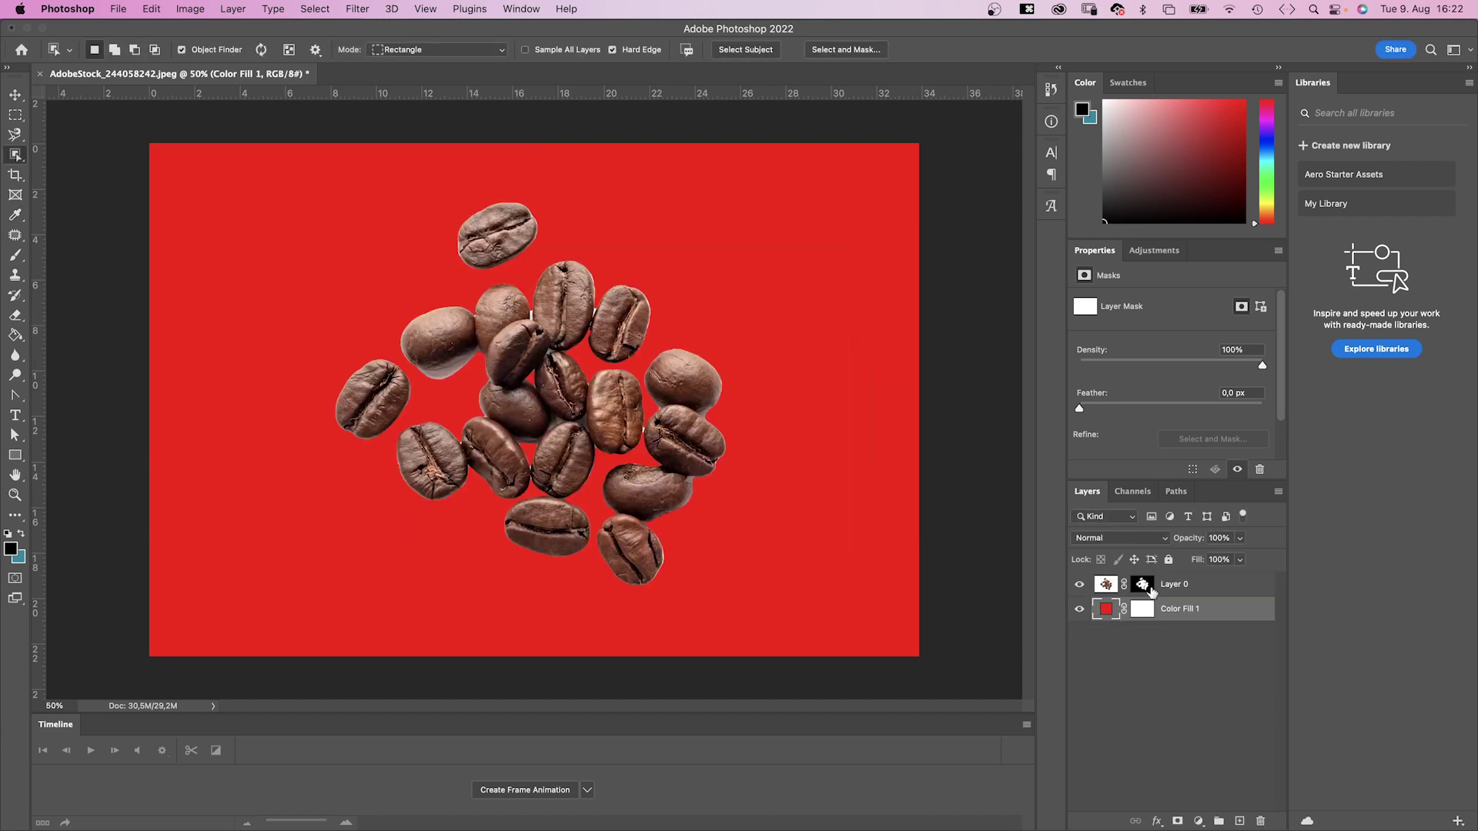
- Paint on the beans layer's mask with a white (ffffff) brush to reveal a small area between the beans
left_click(1143, 586)
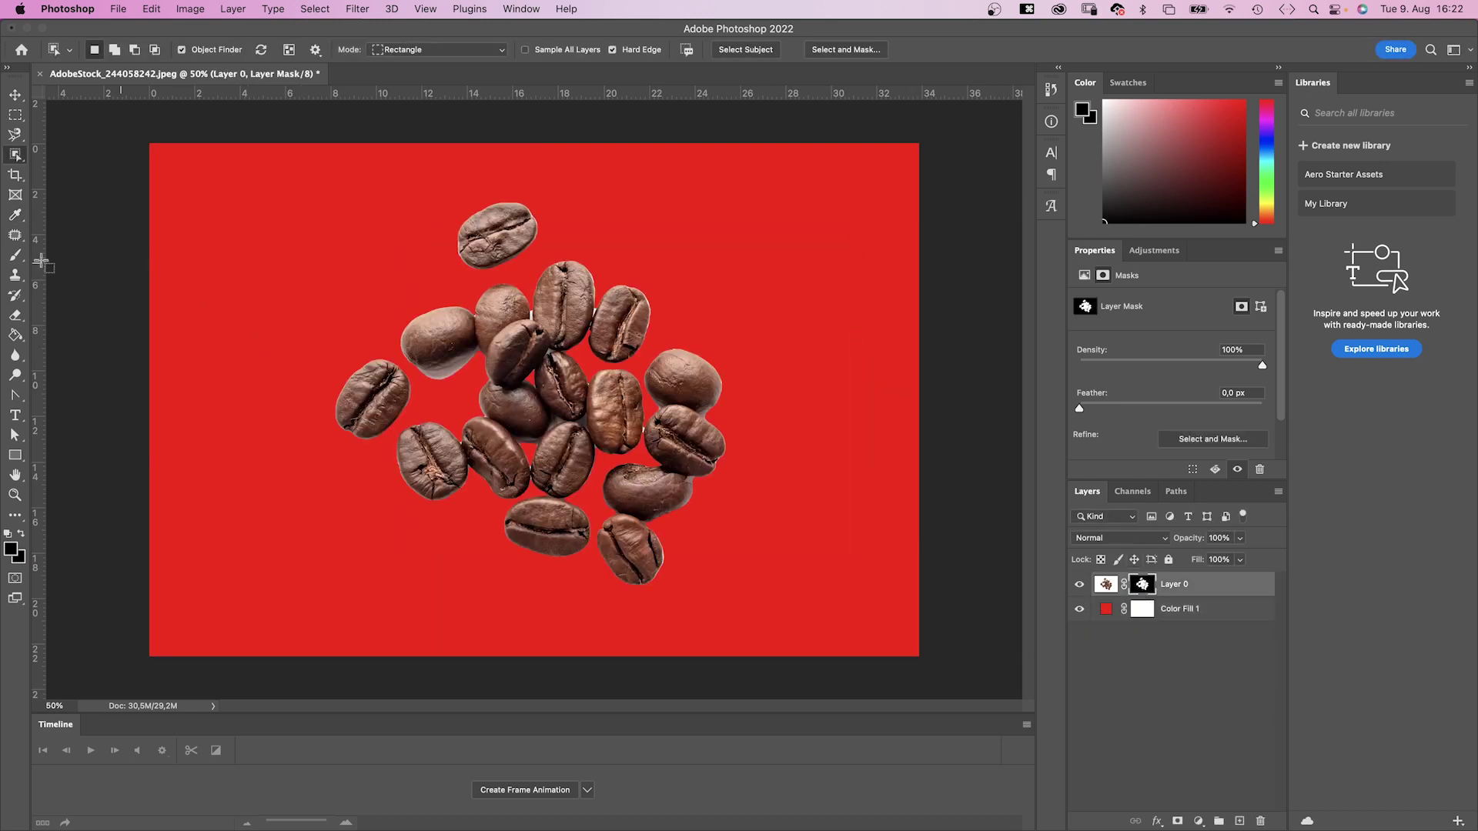
left_click(15, 256)
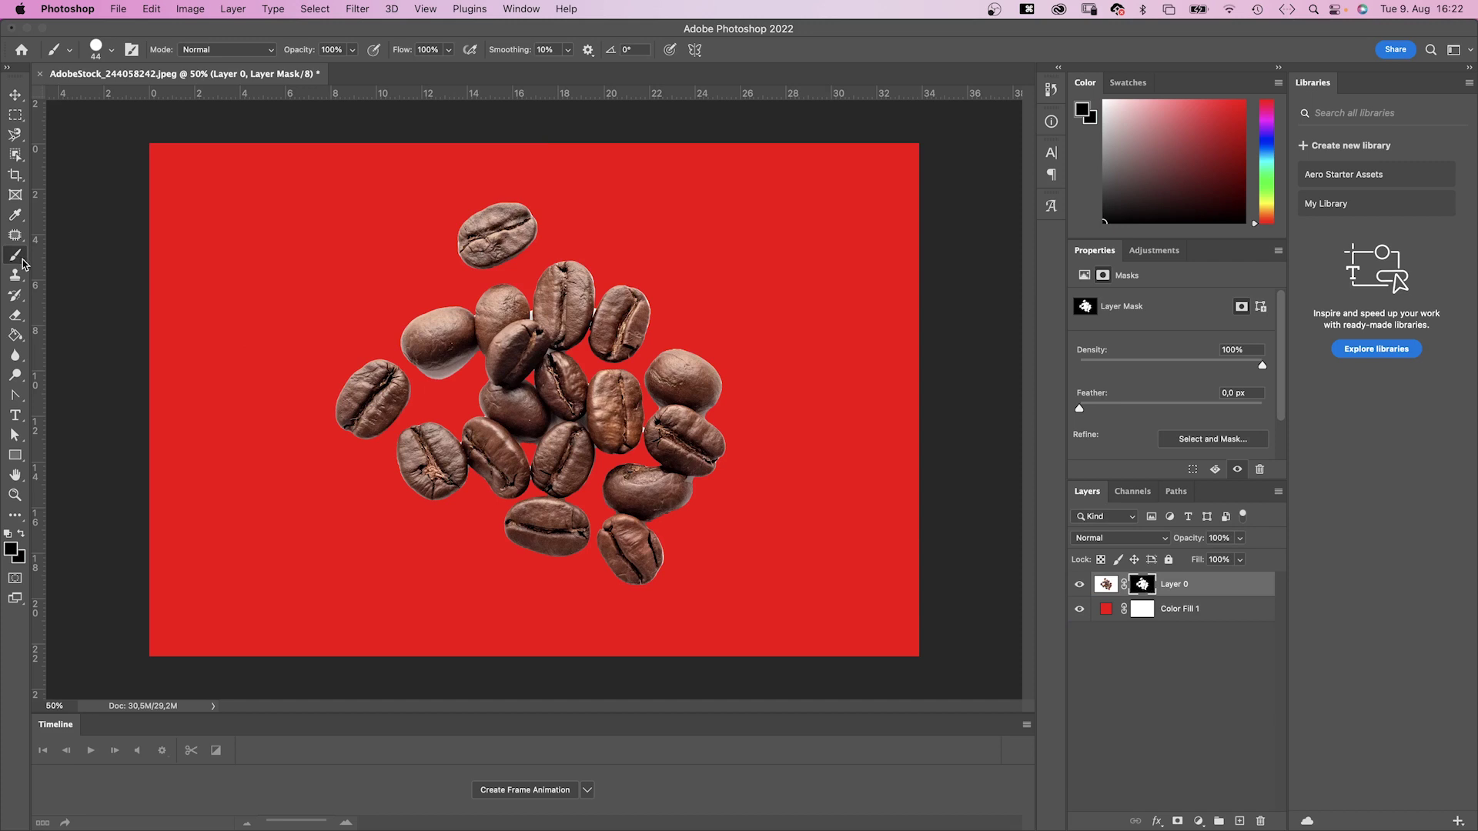
left_click(9, 550)
type("ffffff")
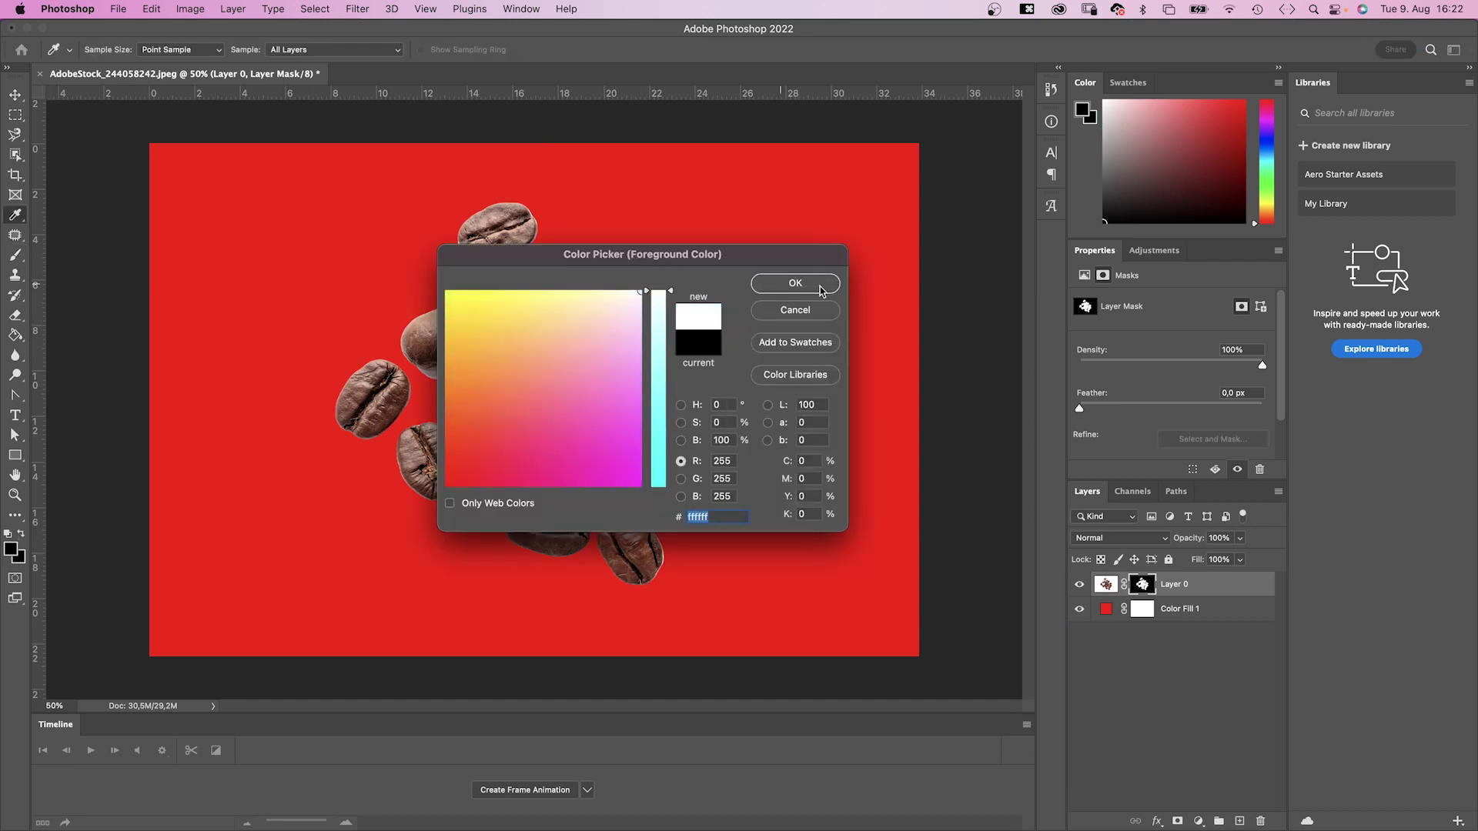
left_click(796, 282)
mouse_move(460, 390)
left_mouse_down()
mouse_move(417, 404)
mouse_move(459, 379)
left_mouse_up()
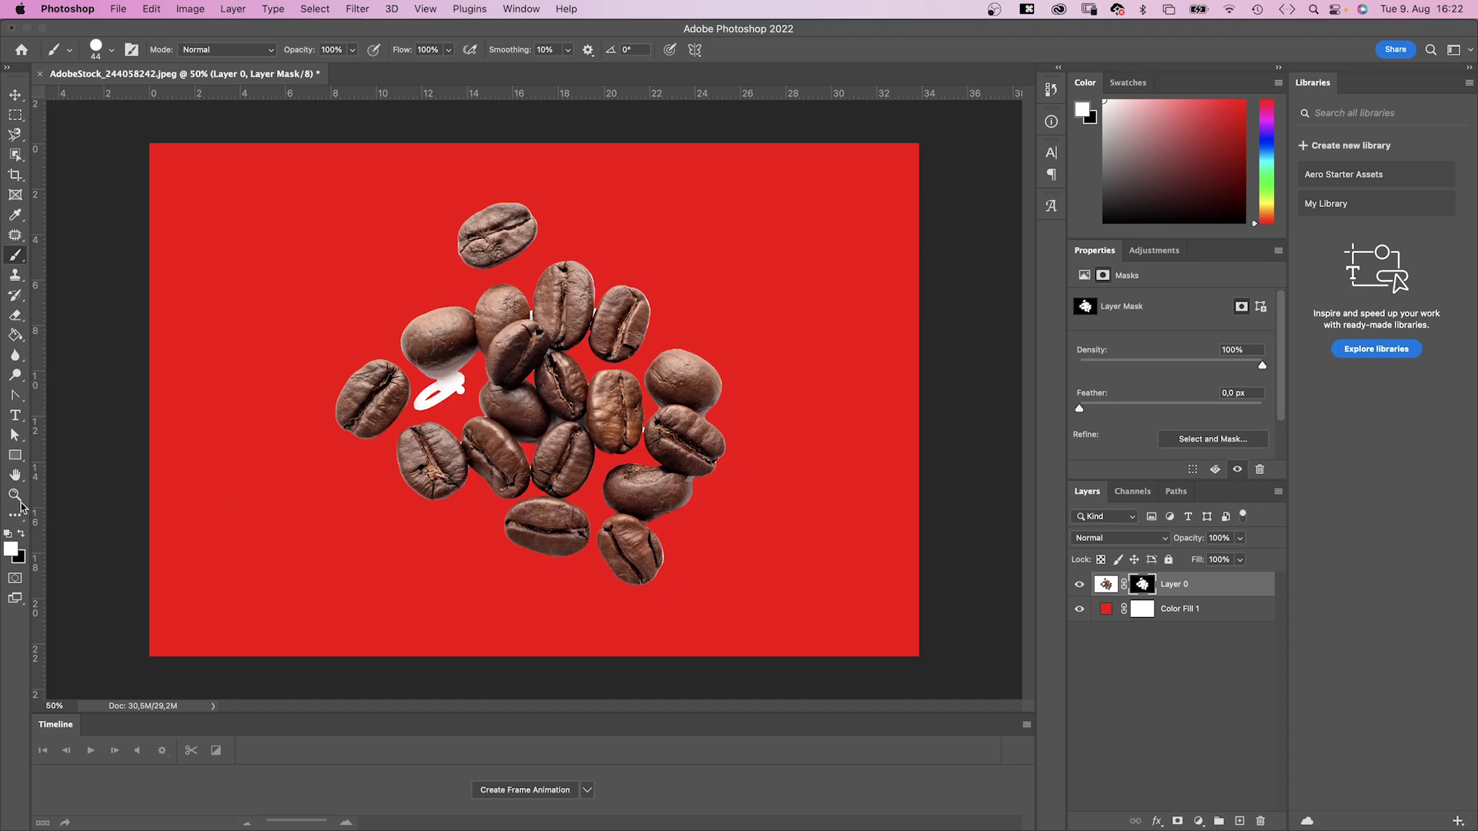
- Paint the beans mask with black to hide the revealed patch and the leftover light fringes around the beans
left_click(23, 534)
left_click_drag(460, 389, 416, 404)
scroll(432, 386, "up", 2)
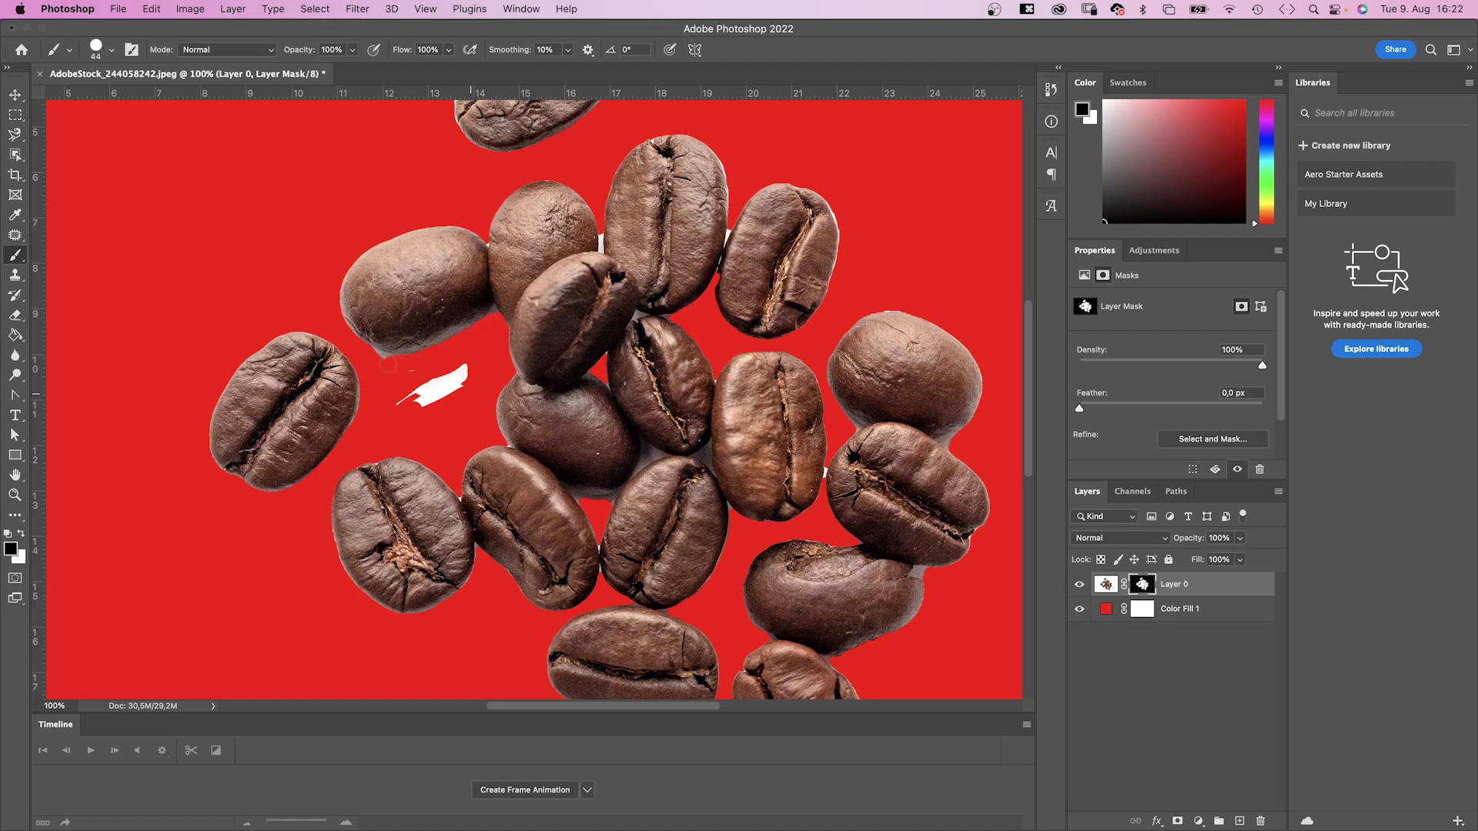
scroll(365, 354, "up", 2)
scroll(400, 308, "right", 5)
scroll(431, 284, "down", 2)
scroll(460, 269, "down", 4)
scroll(460, 270, "right", 3)
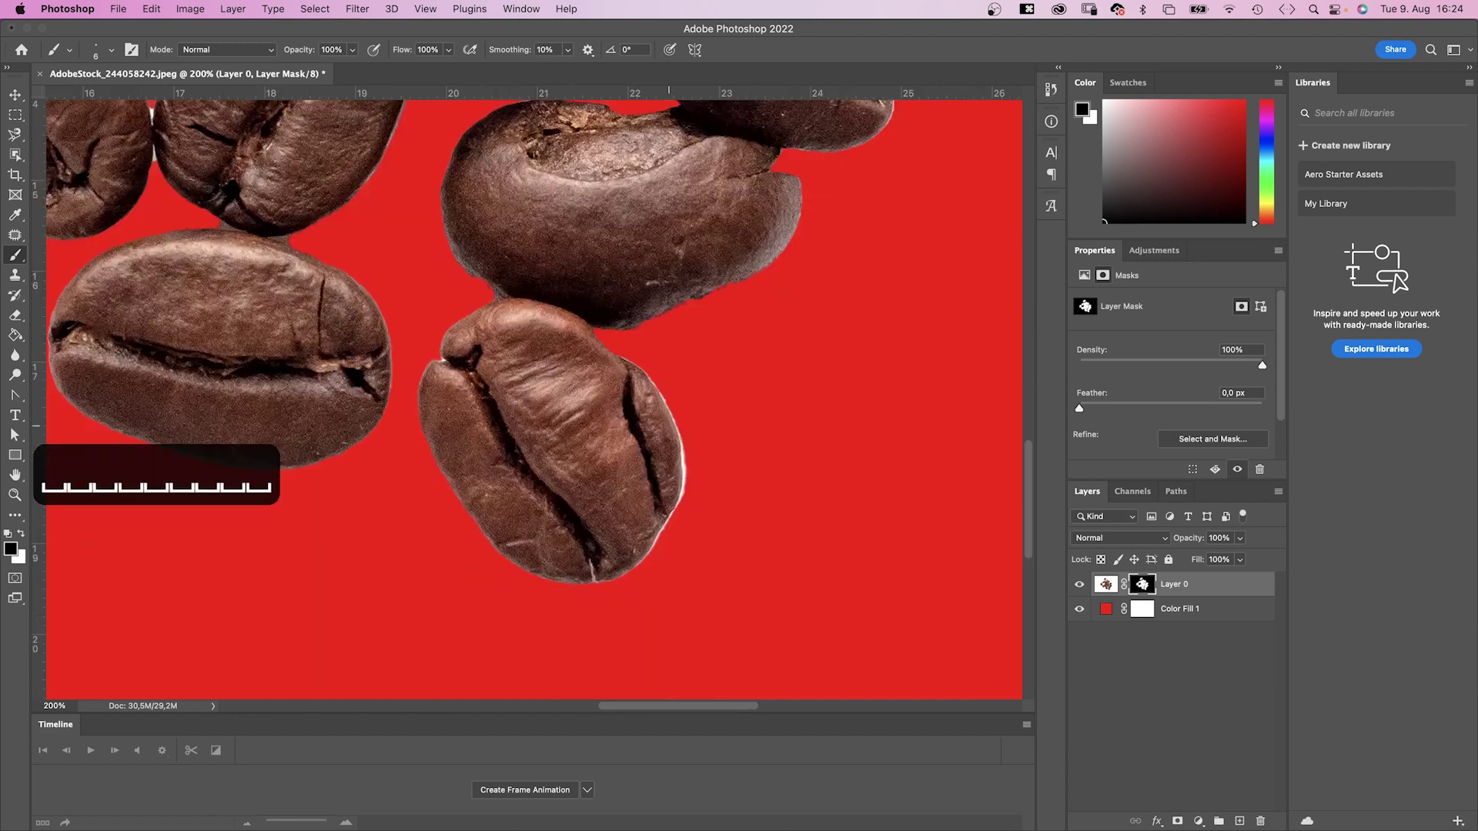
scroll(460, 269, "down", 3)
scroll(462, 346, "up", 3)
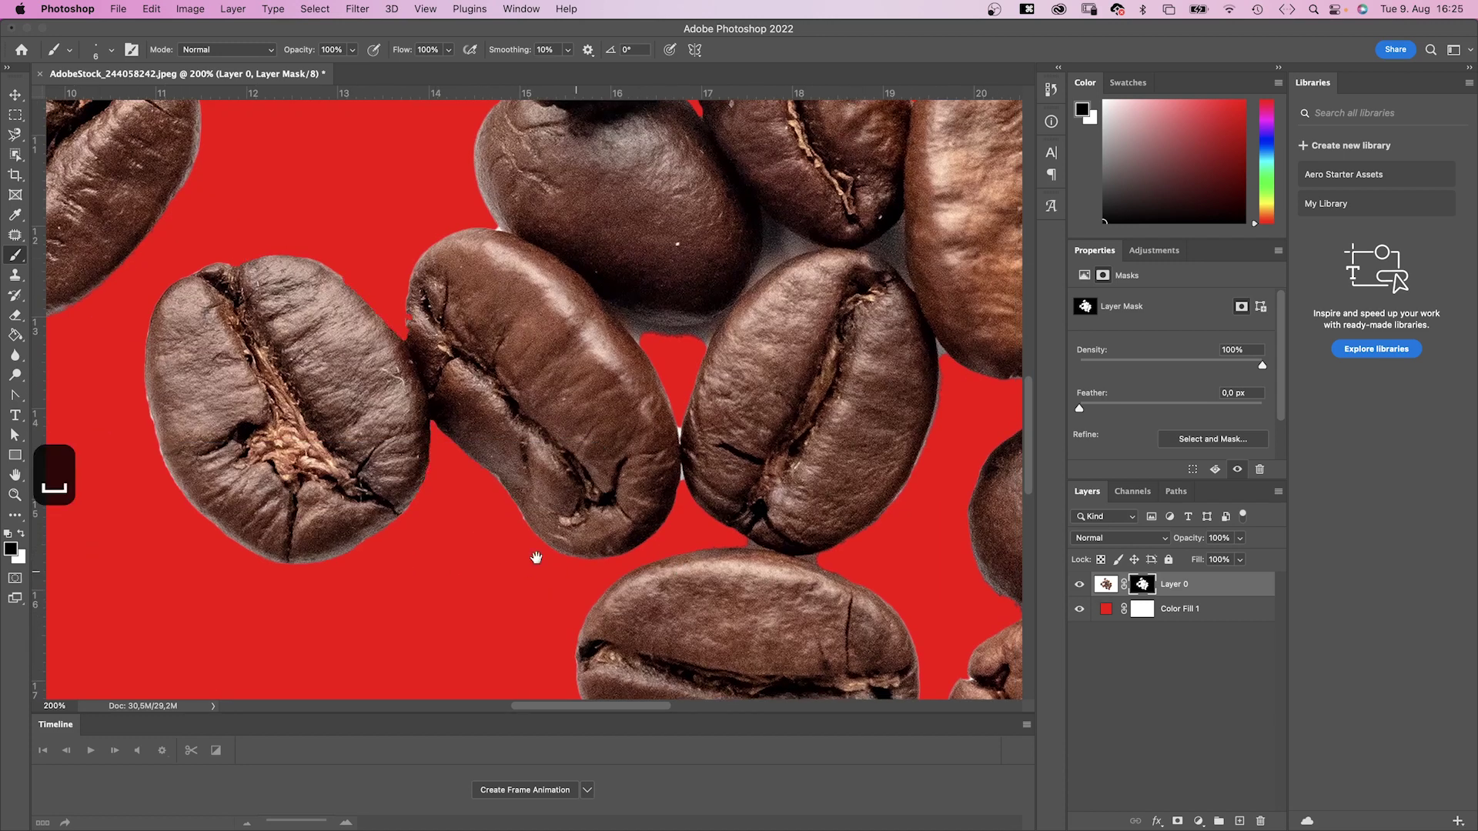
- Reduce the brush size to 3 pixels and mask out the background remnants in the narrow gaps between the beans
scroll(462, 347, "left", 3)
left_click(111, 49)
left_click_drag(91, 93, 87, 99)
key("Return")
scroll(462, 347, "up", 2)
scroll(539, 347, "up", 3)
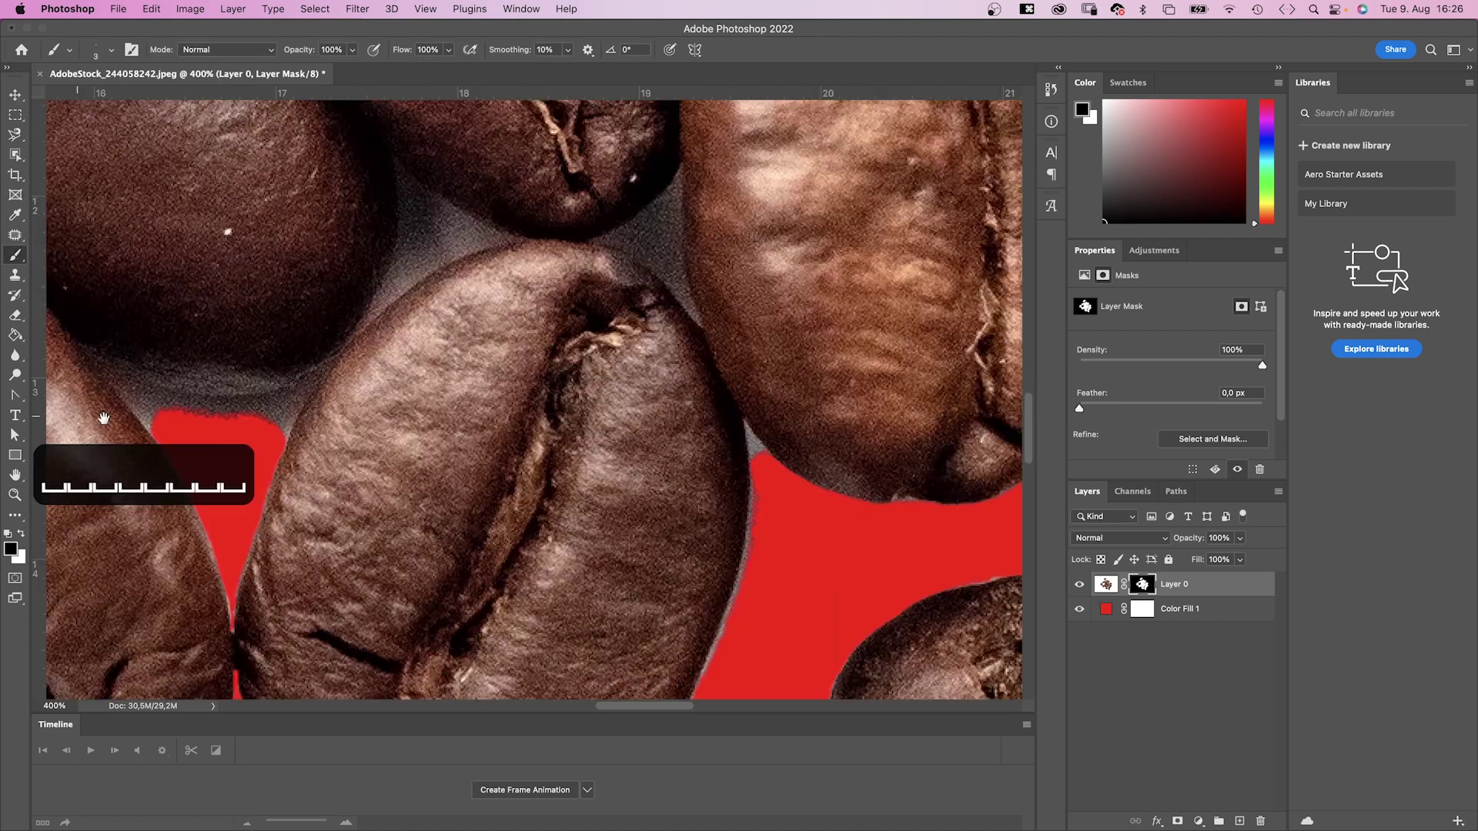
scroll(701, 350, "up", 4)
scroll(701, 351, "left", 2)
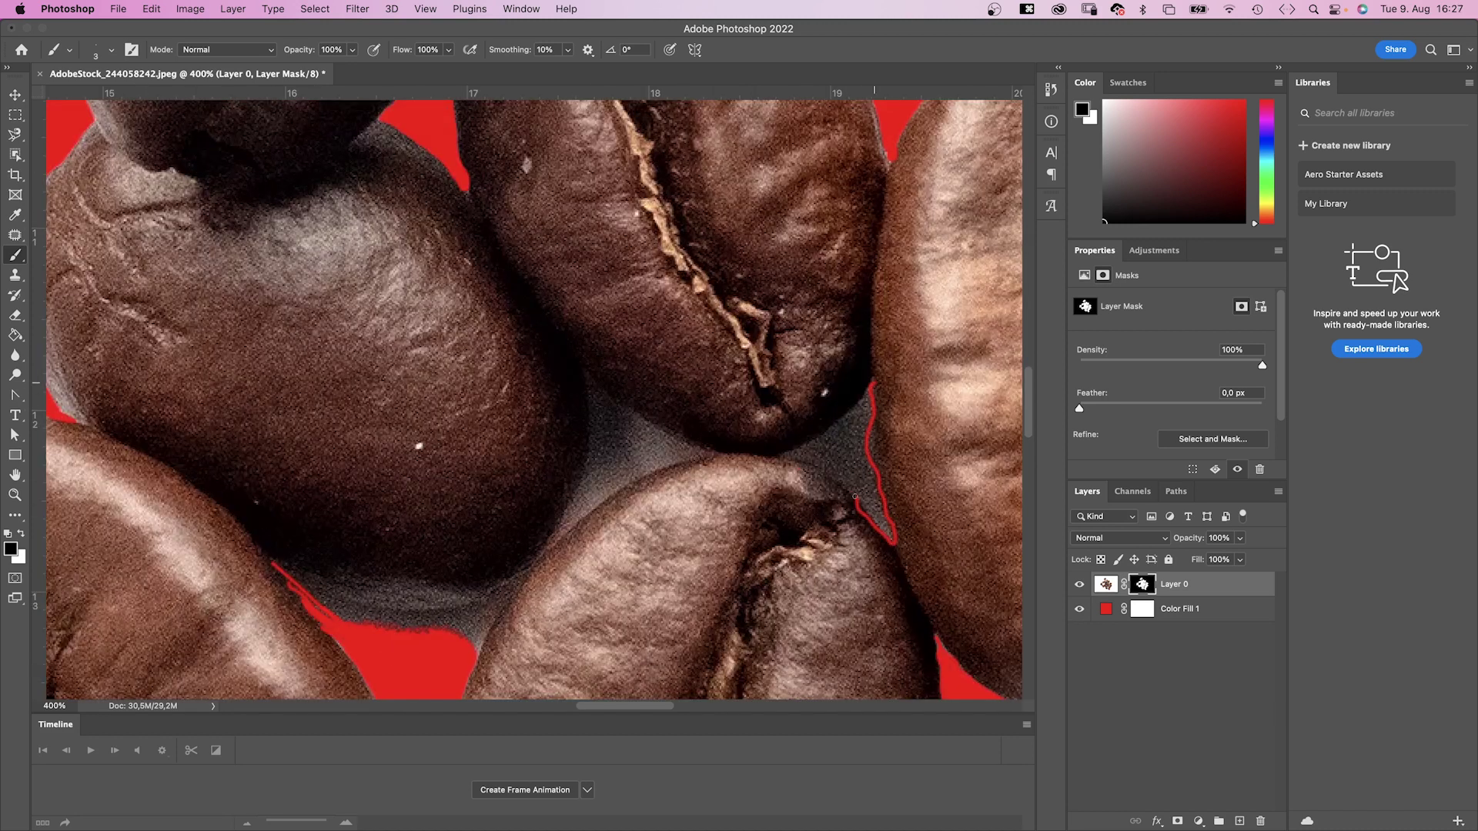
- Delete the red Color Fill 1 layer so only the masked beans layer remains
key("z")
key("super+minus")
key("super+minus")
key("super+minus")
key("super+minus")
key("super+minus")
left_click_drag(1178, 609, 1261, 818)
- Save the cut-out on the computer as a PNG named beans in the footage folder, using the smallest file size
key("shift+super+s")
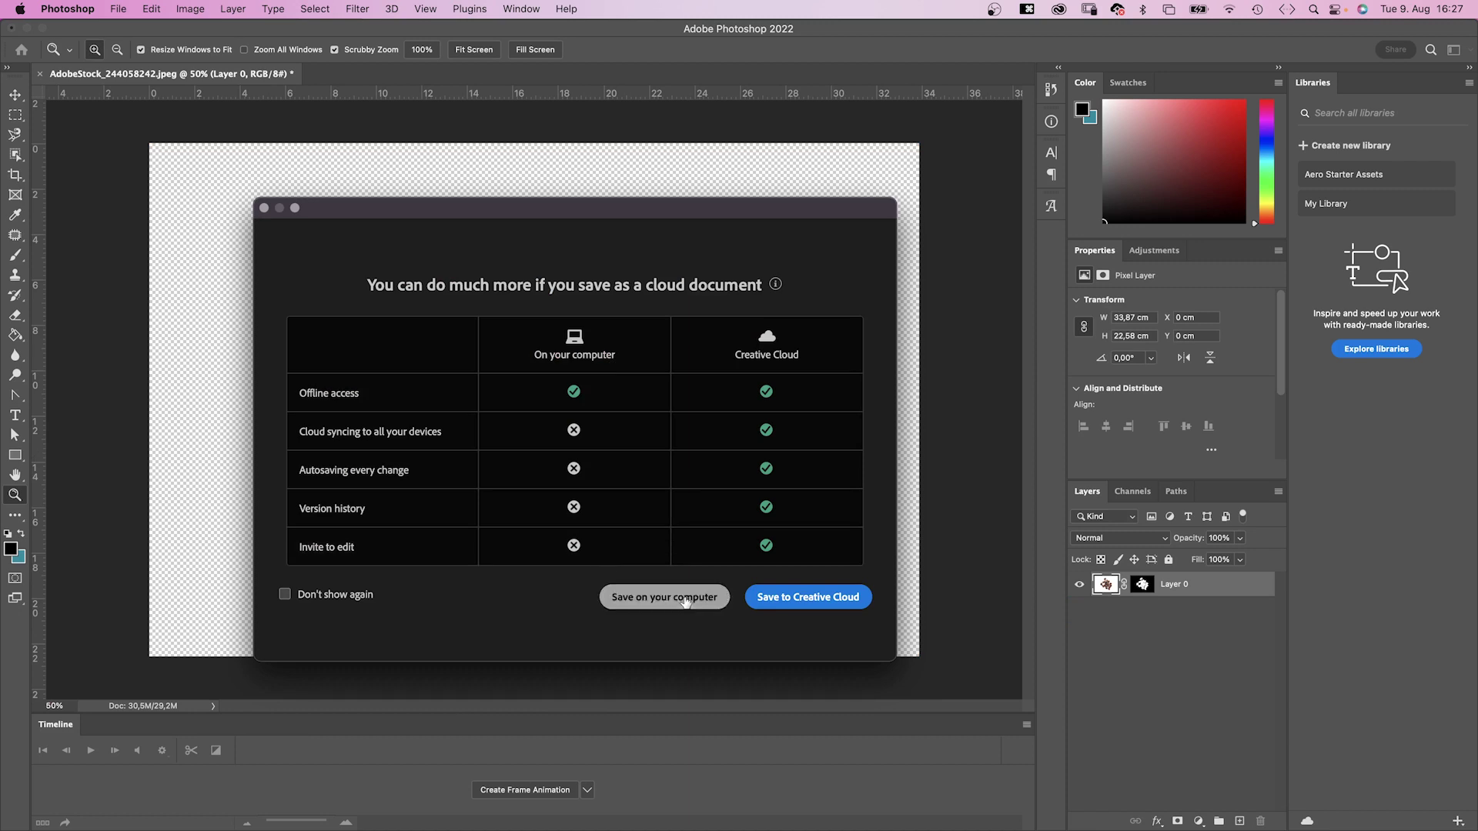
left_click(664, 686)
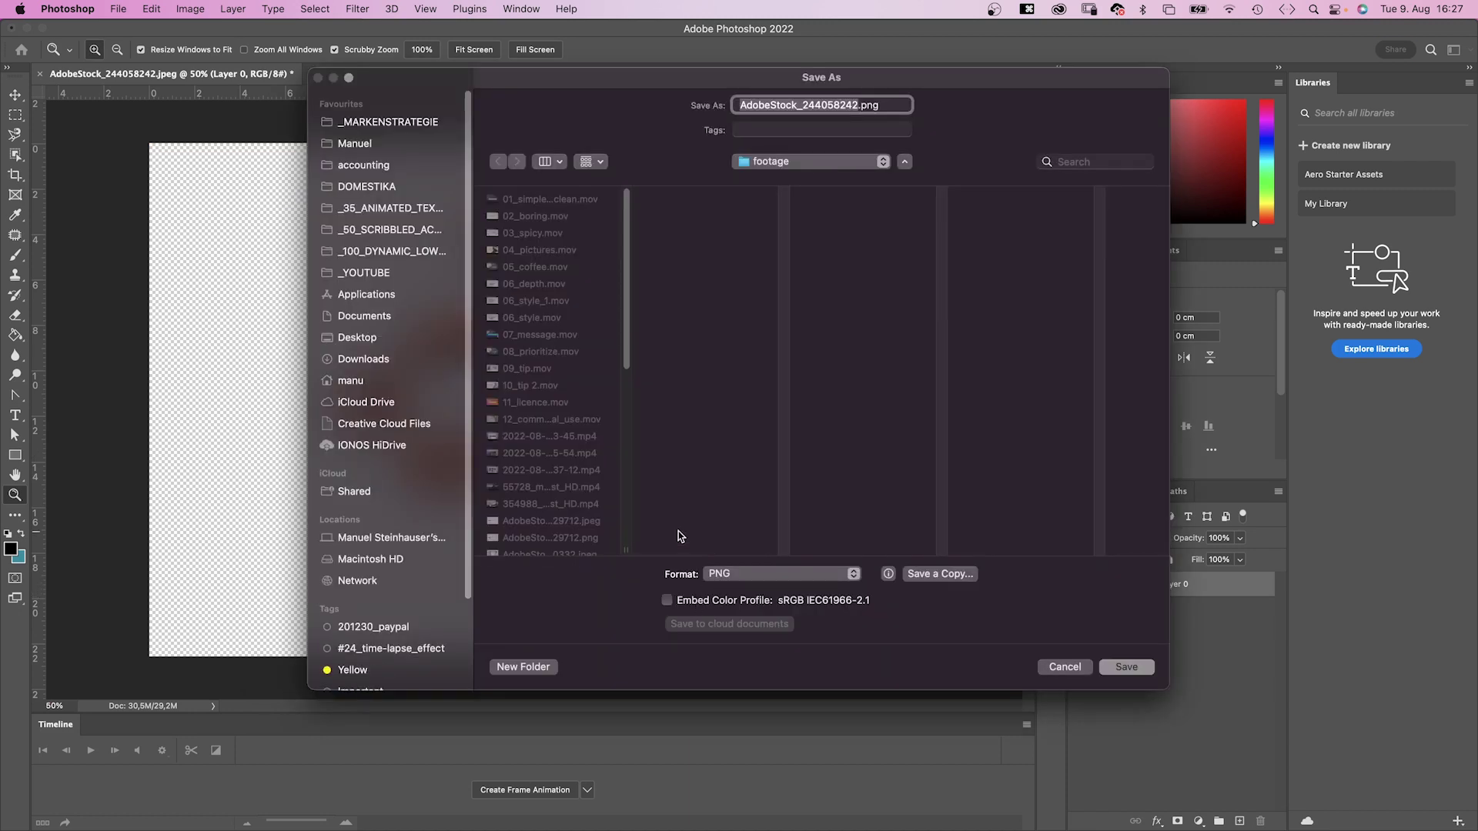
type("beans")
key("Return")
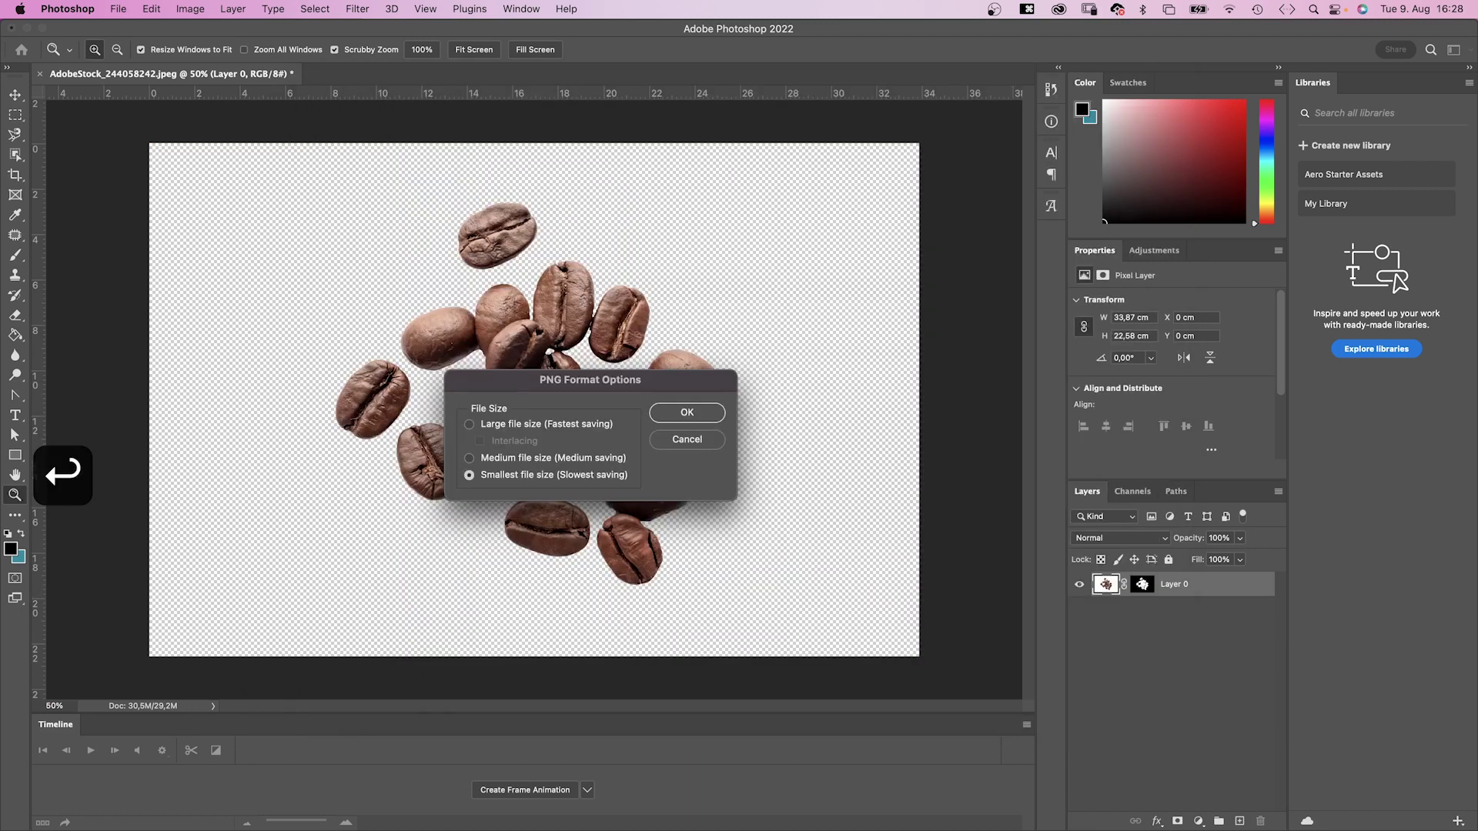
left_click(685, 412)
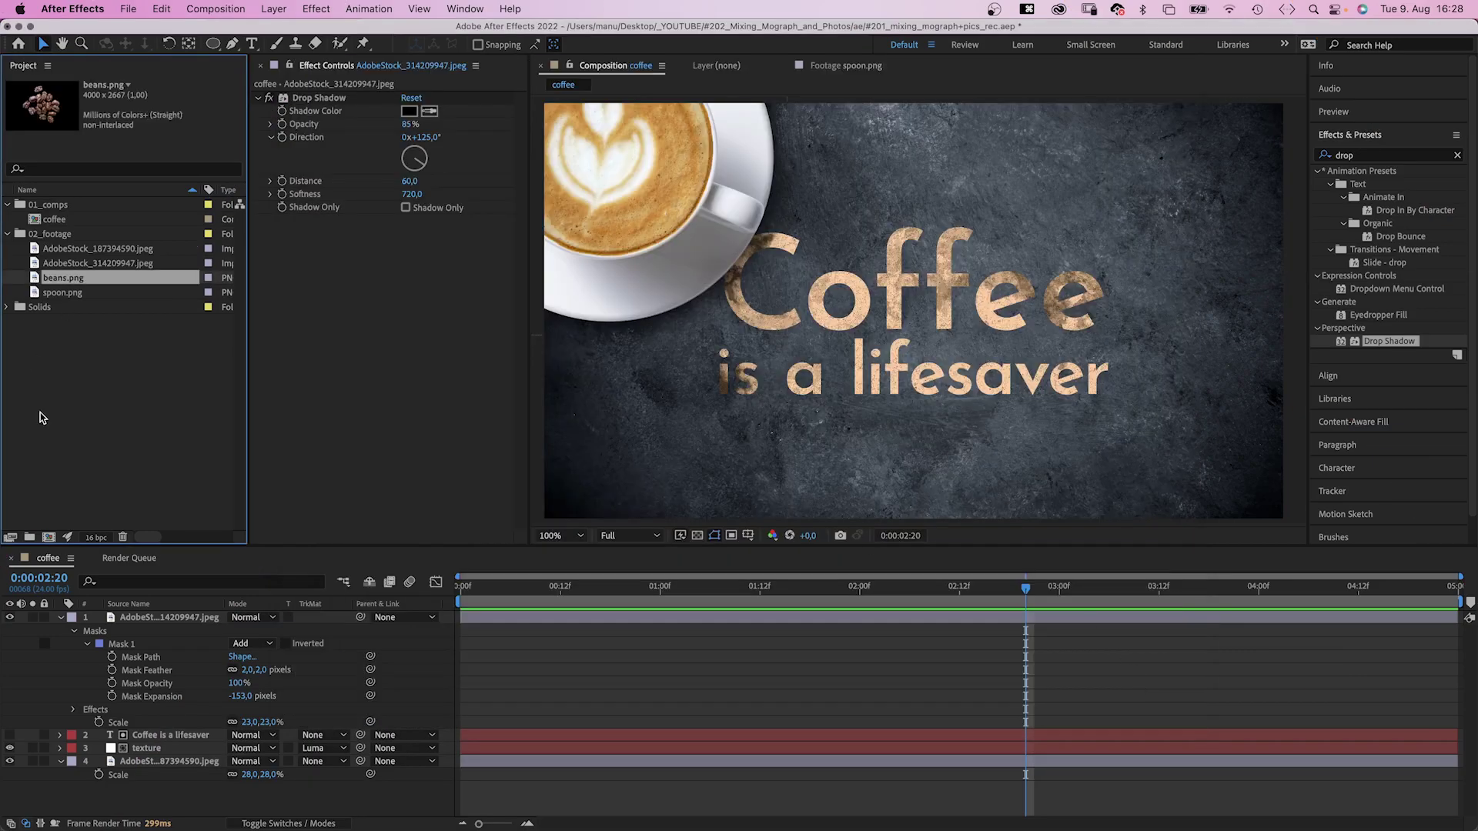
- In After Effects, add beans.png as the top layer, scale it to 18% and place it in the composition's lower-right area
left_click(61, 617)
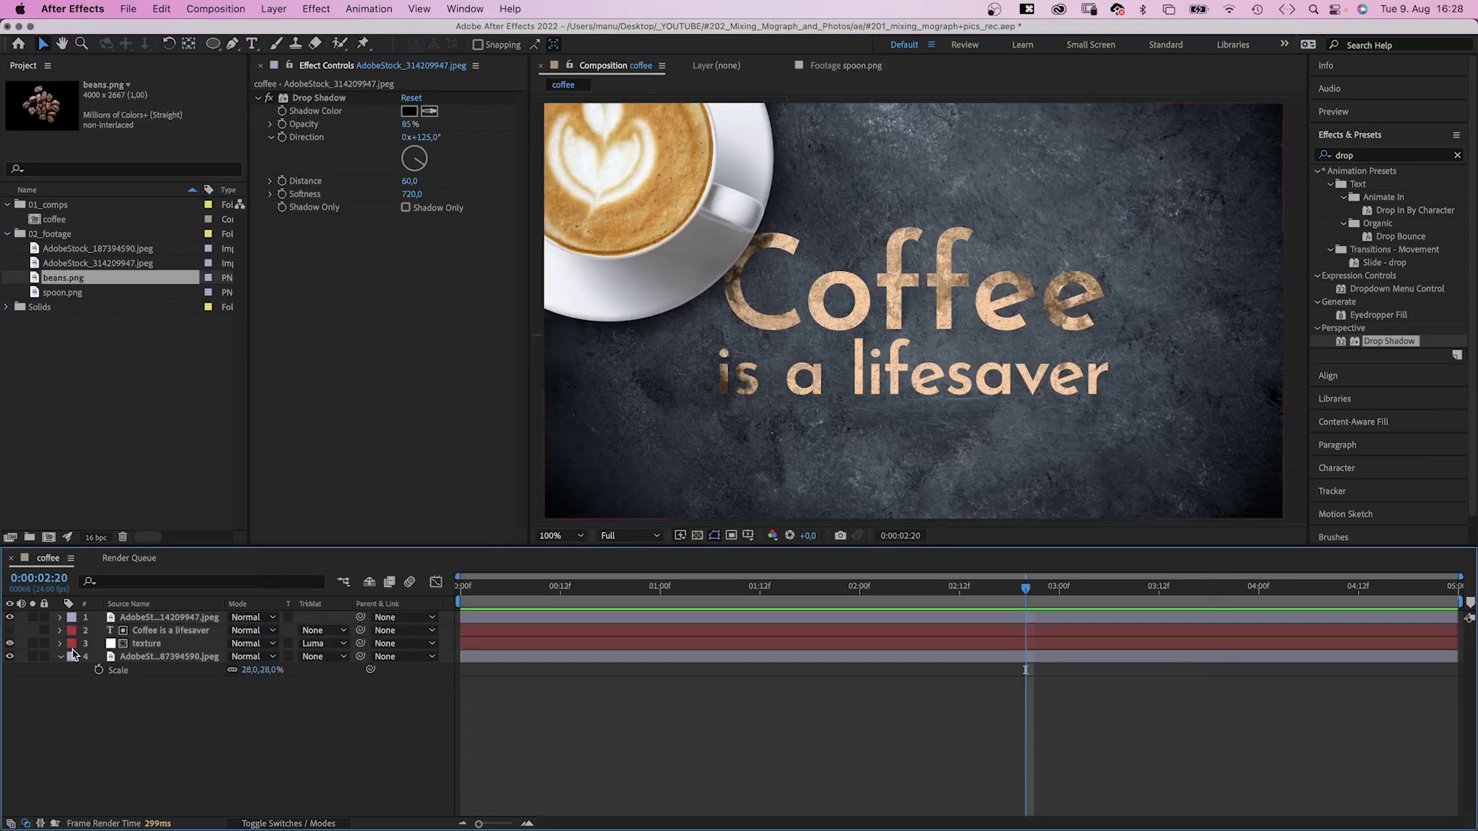
left_click_drag(82, 281, 187, 630)
key("s")
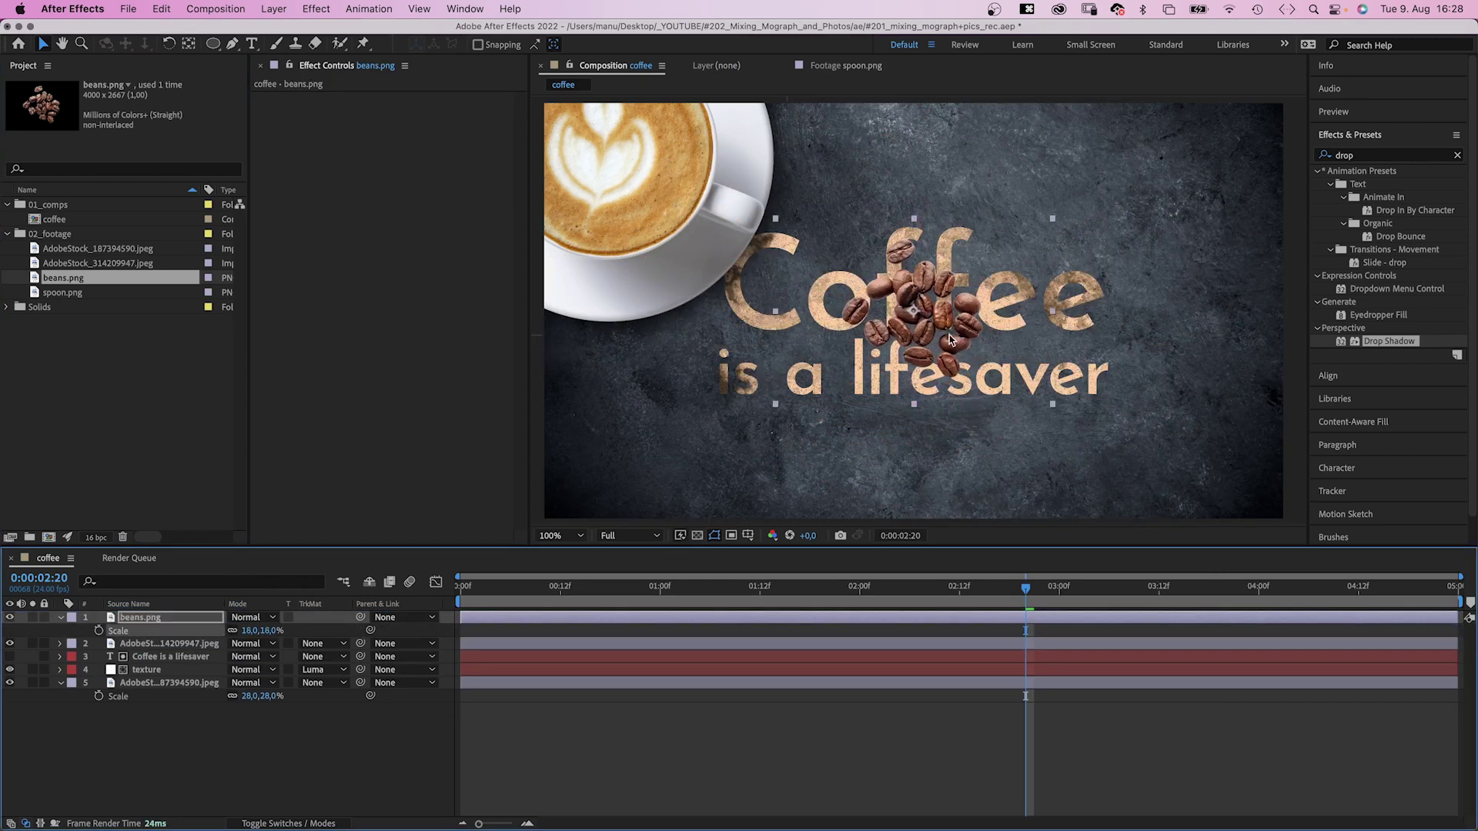
left_click_drag(944, 333, 1151, 475)
- Apply a Curves effect to beans.png and pull the RGB curve's shadows and highlights down to darken the beans
left_click(1326, 155)
type("curves")
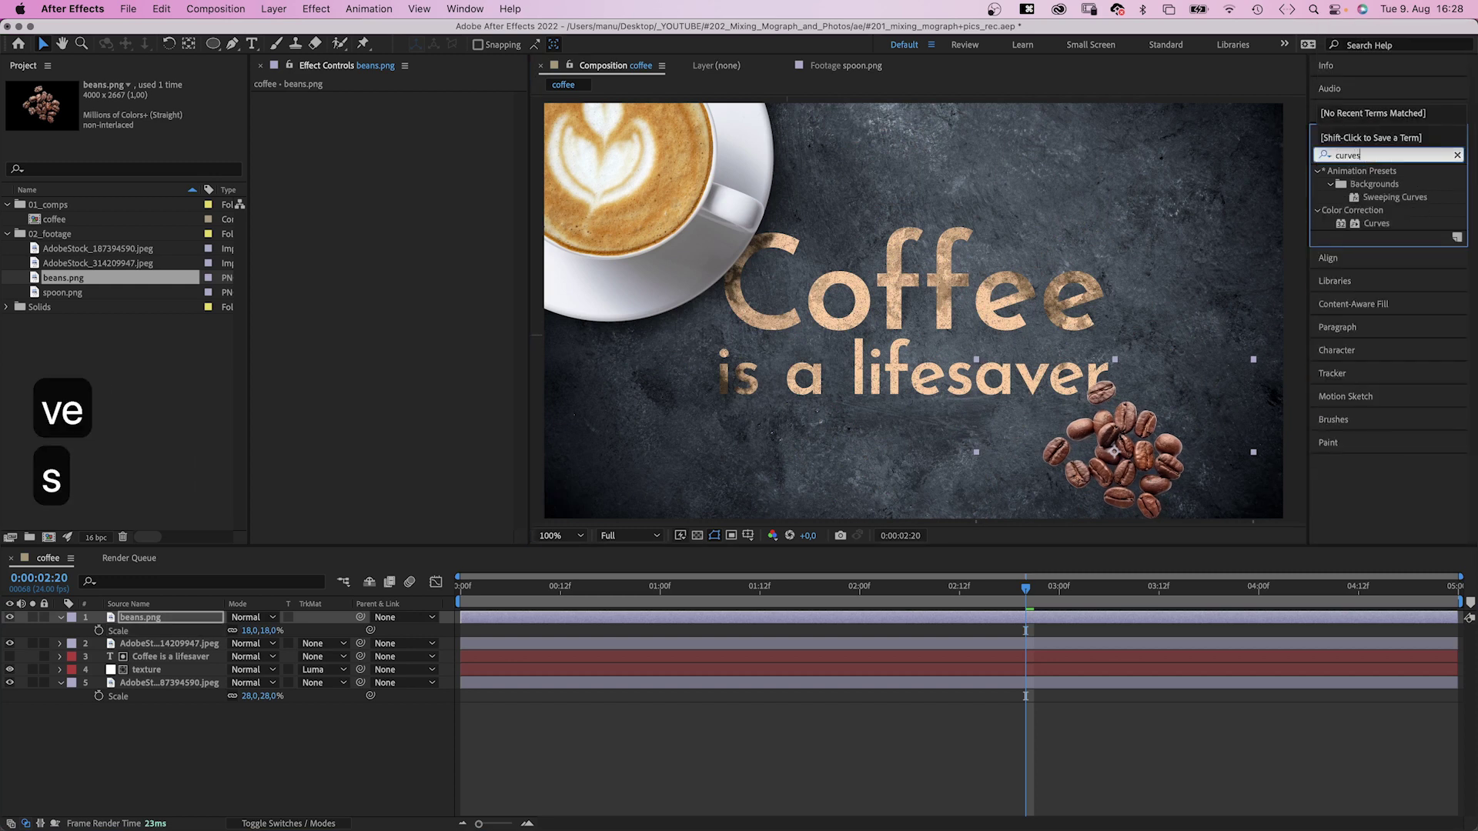
left_click_drag(1341, 228, 305, 220)
left_click_drag(329, 314, 328, 336)
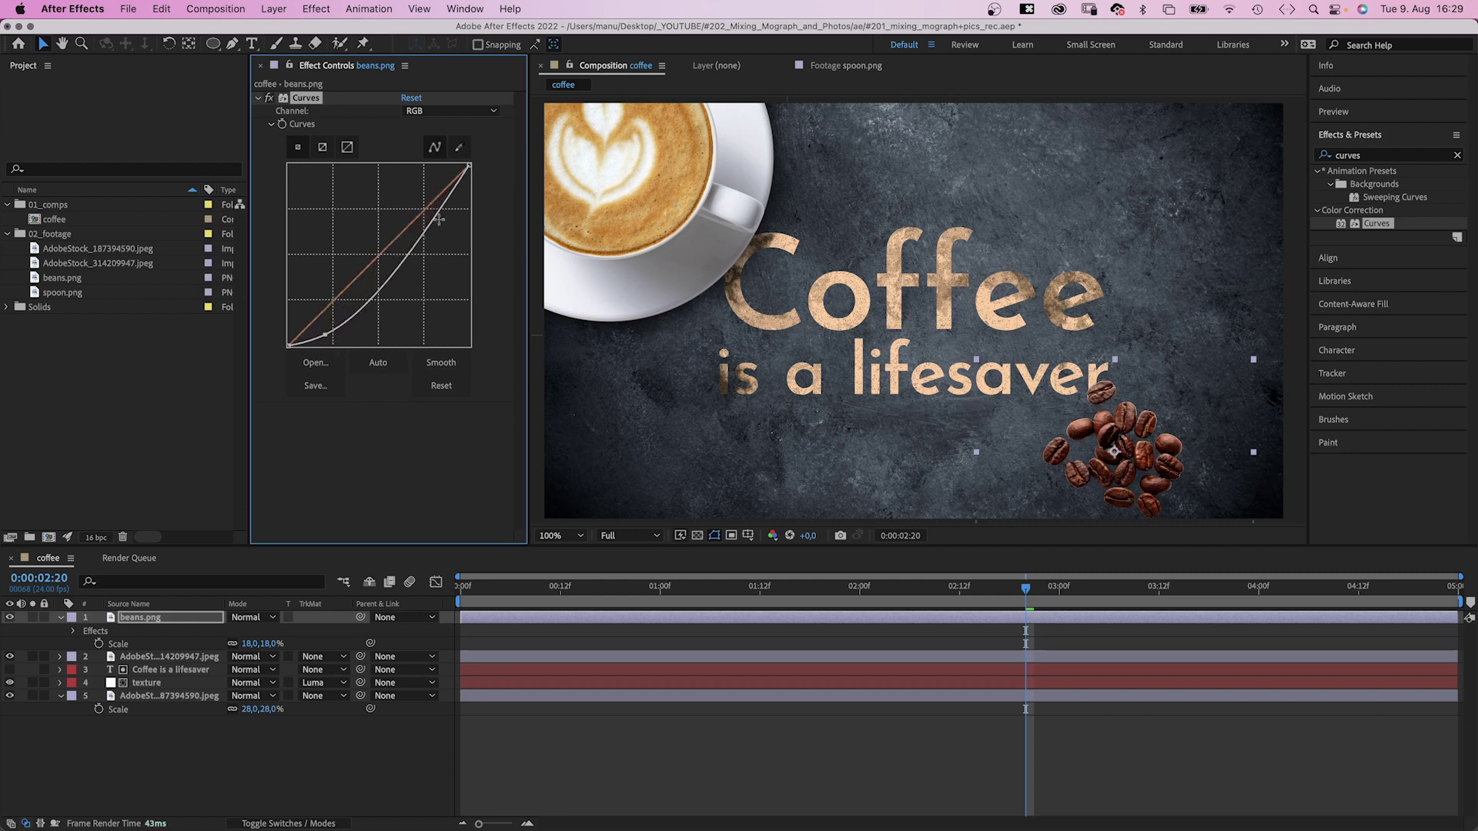
left_click_drag(438, 219, 440, 218)
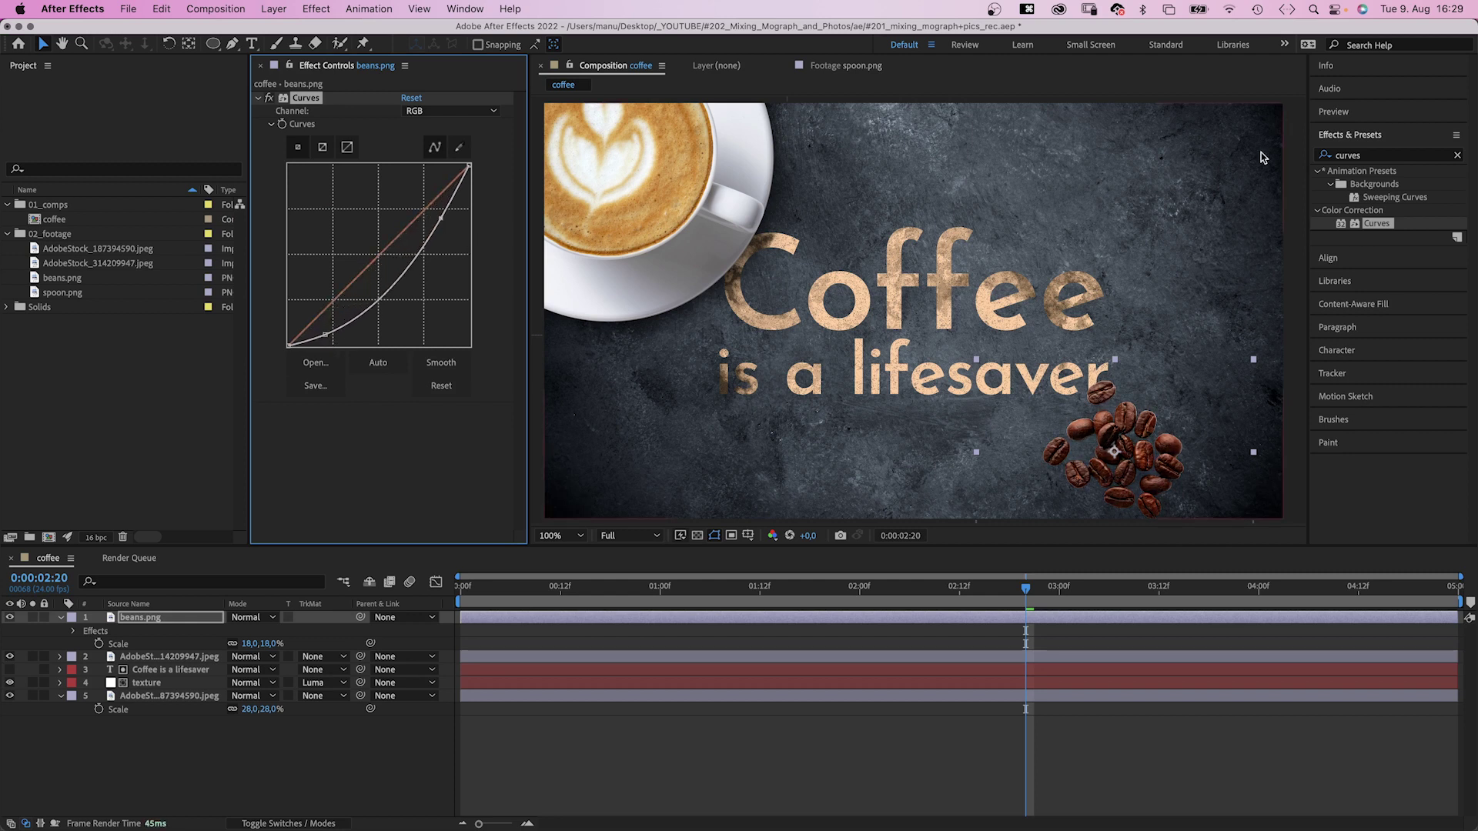
- Apply a Drop Shadow to beans.png with direction 125°, opacity 85%, distance 64 and softness 333
left_click(1370, 154)
type("drop")
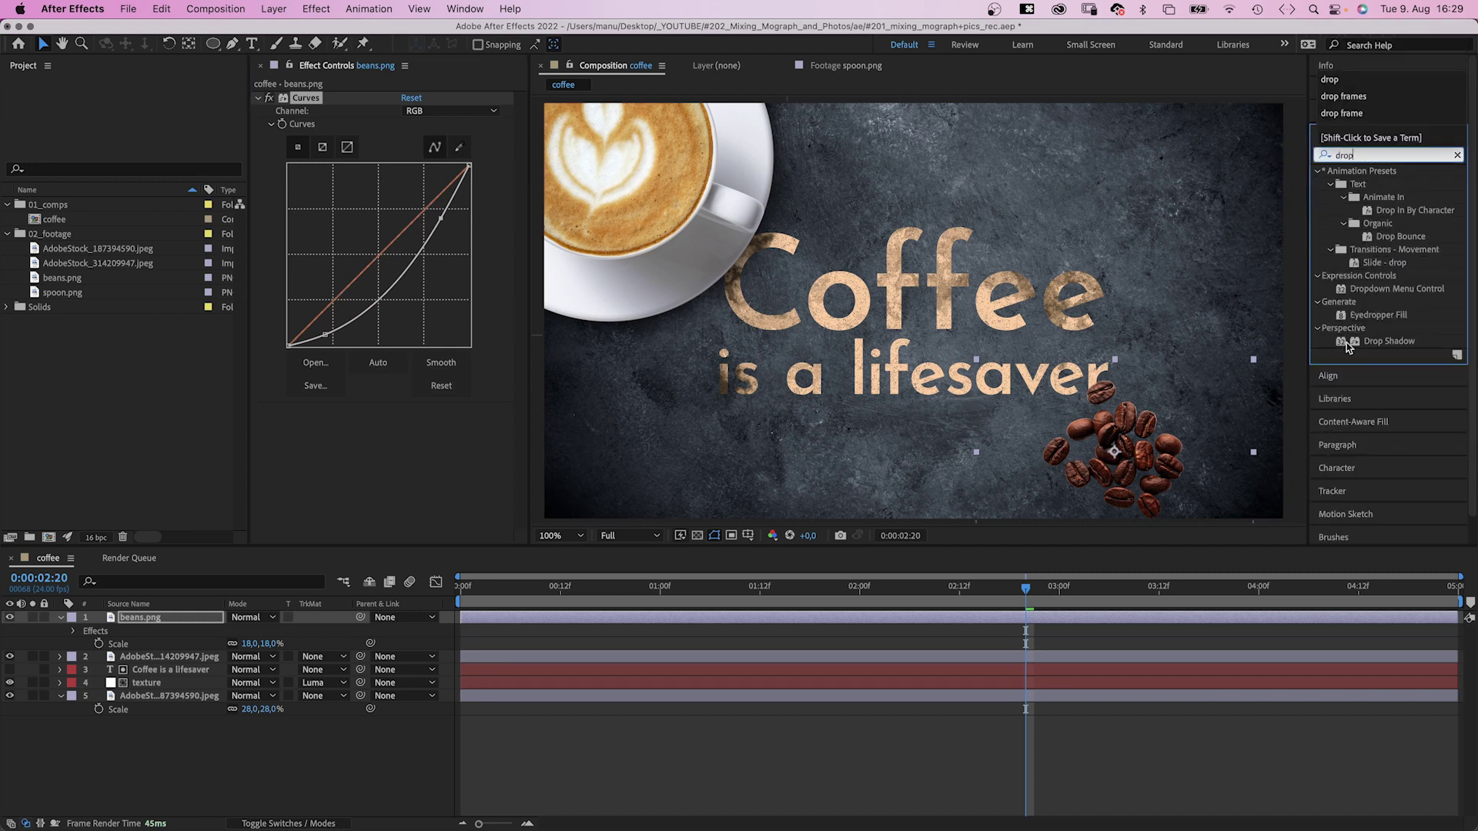
left_click_drag(1347, 347, 379, 459)
left_click(421, 449)
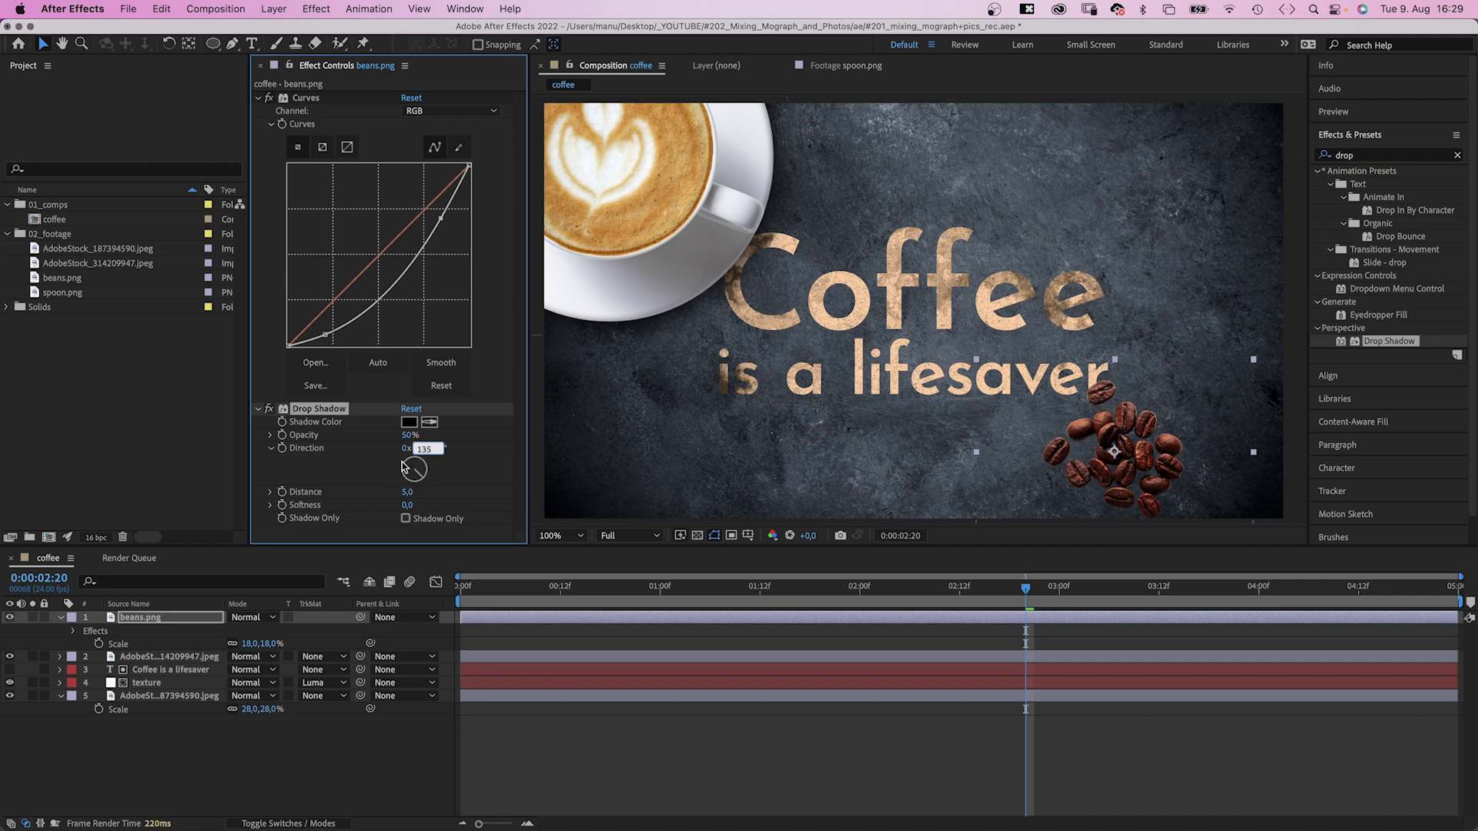
type("125")
key("Return")
left_click(411, 436)
type("85")
key("Return")
left_click_drag(648, 487, 407, 493)
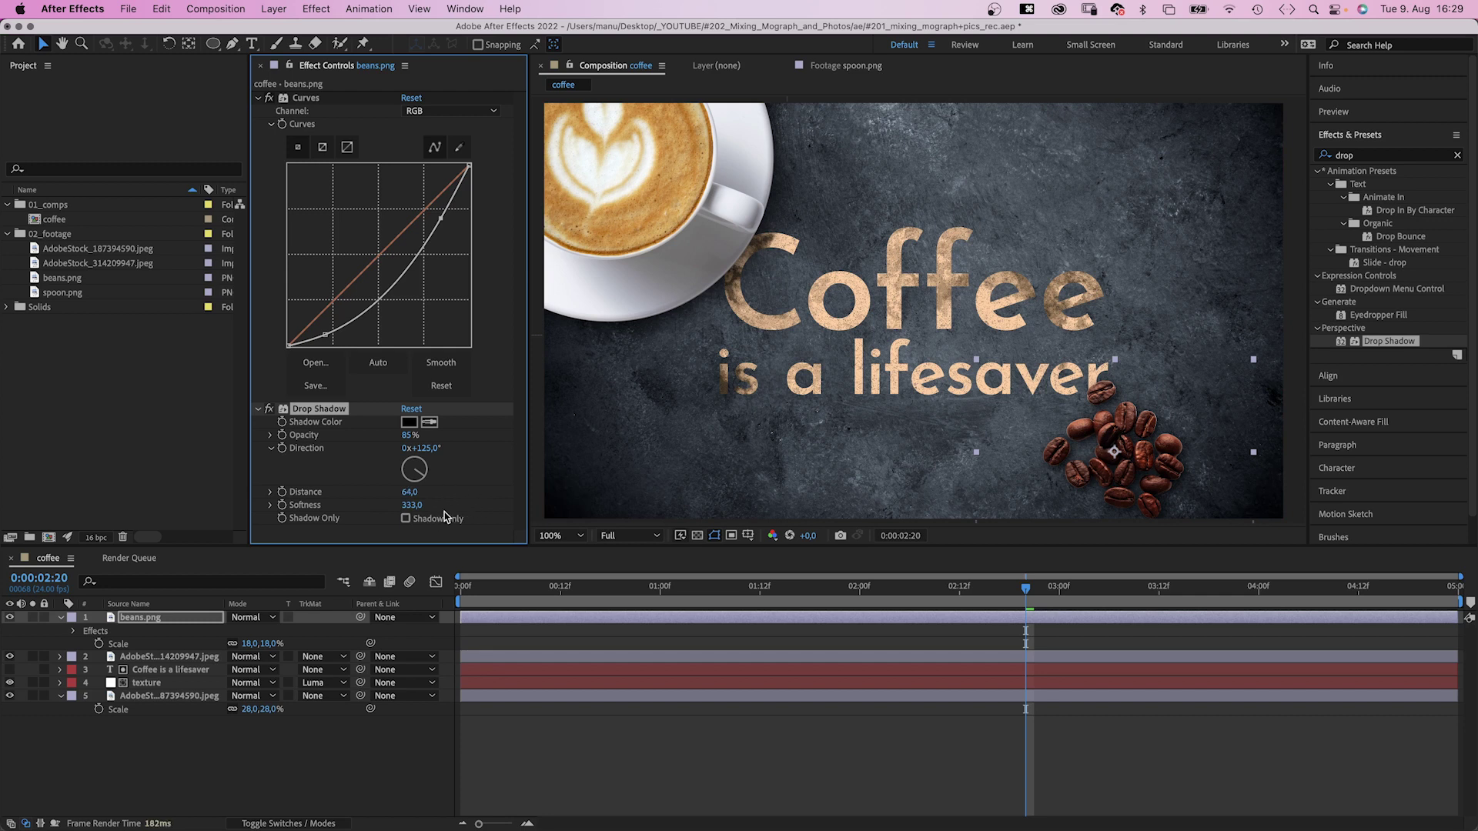
- Add spoon.png as the top layer, scale it to 51% and place it in the composition's upper-right area
left_click(66, 292)
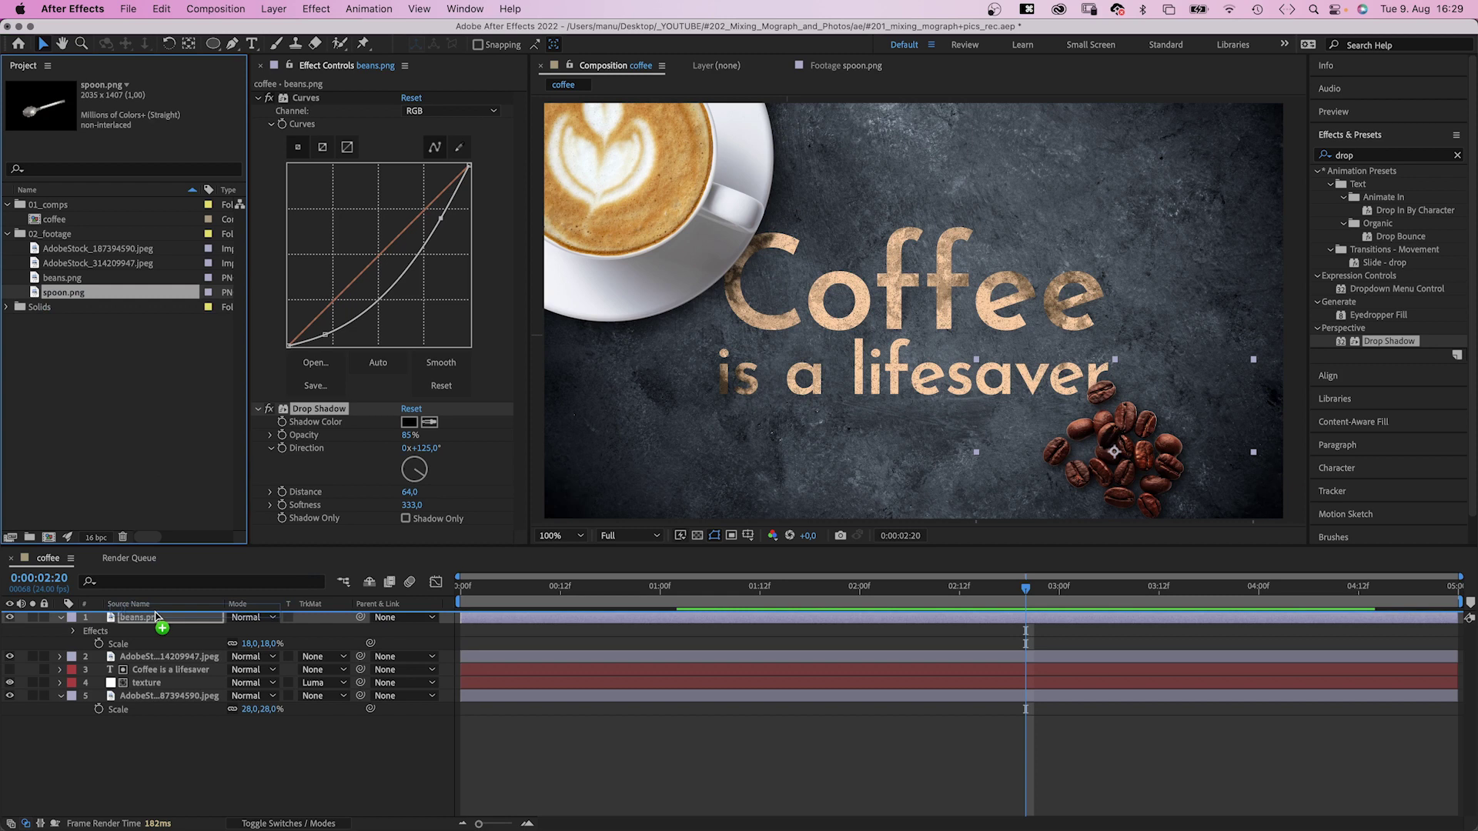
left_click_drag(65, 292, 165, 610)
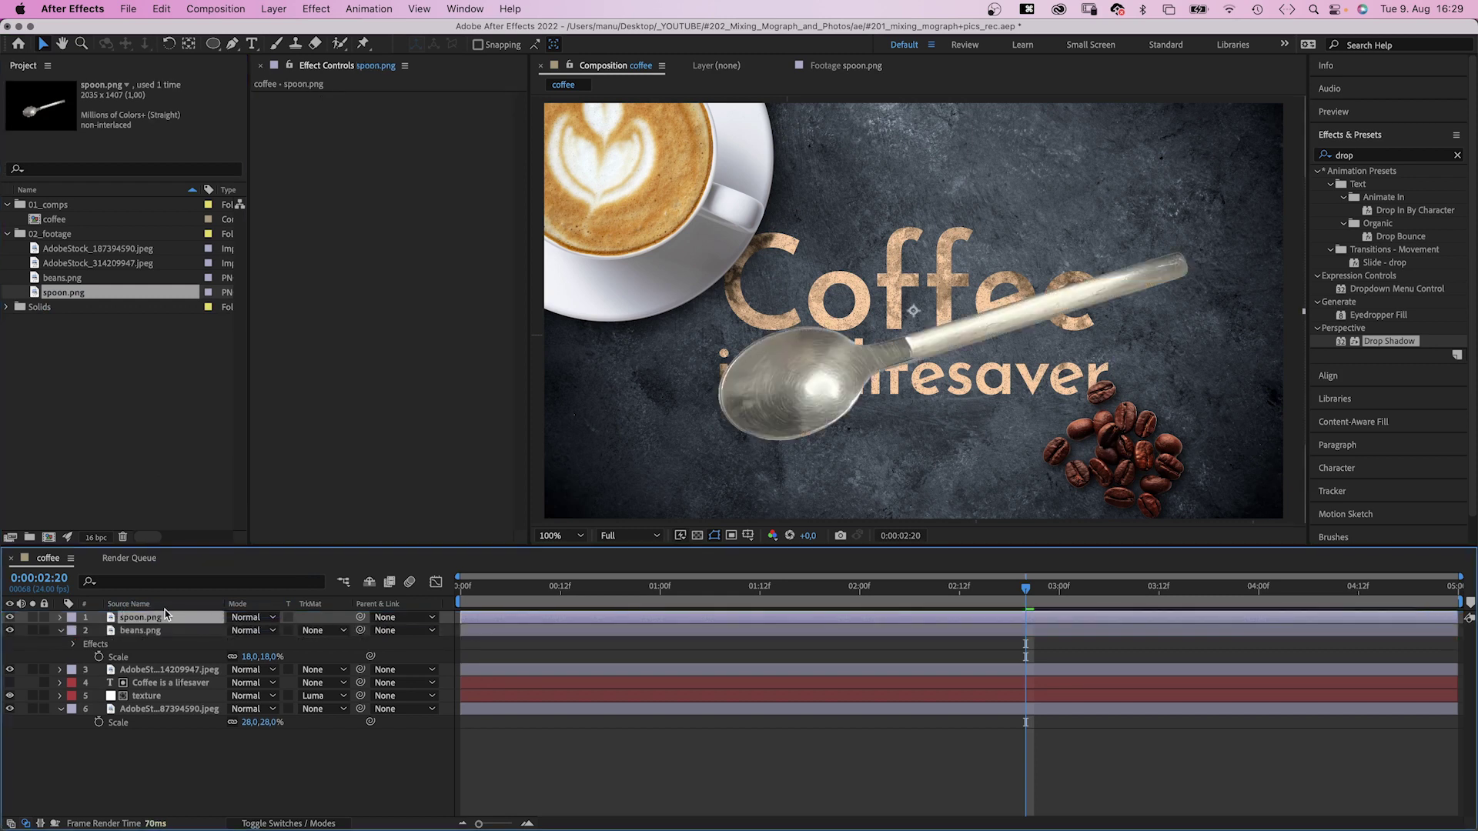
key("s")
mouse_move(254, 631)
left_mouse_down()
mouse_move(210, 627)
mouse_move(239, 629)
left_mouse_up()
left_click_drag(874, 350, 1018, 226)
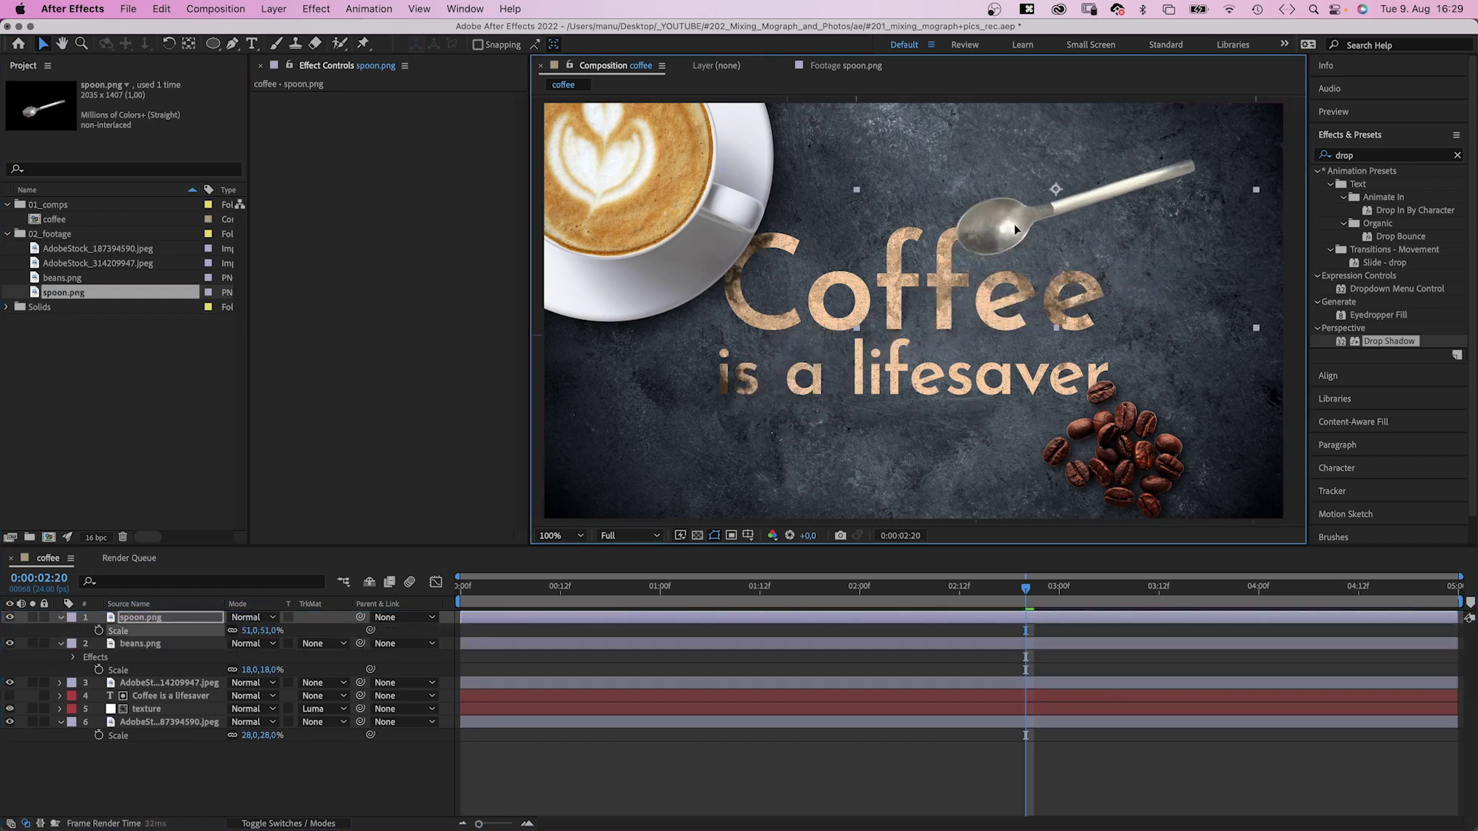
- Apply a Curves effect to spoon.png and pull the RGB curve's shadows slightly down
left_click(1368, 155)
type("curve")
left_click_drag(1375, 223, 386, 200)
left_click_drag(316, 315, 324, 323)
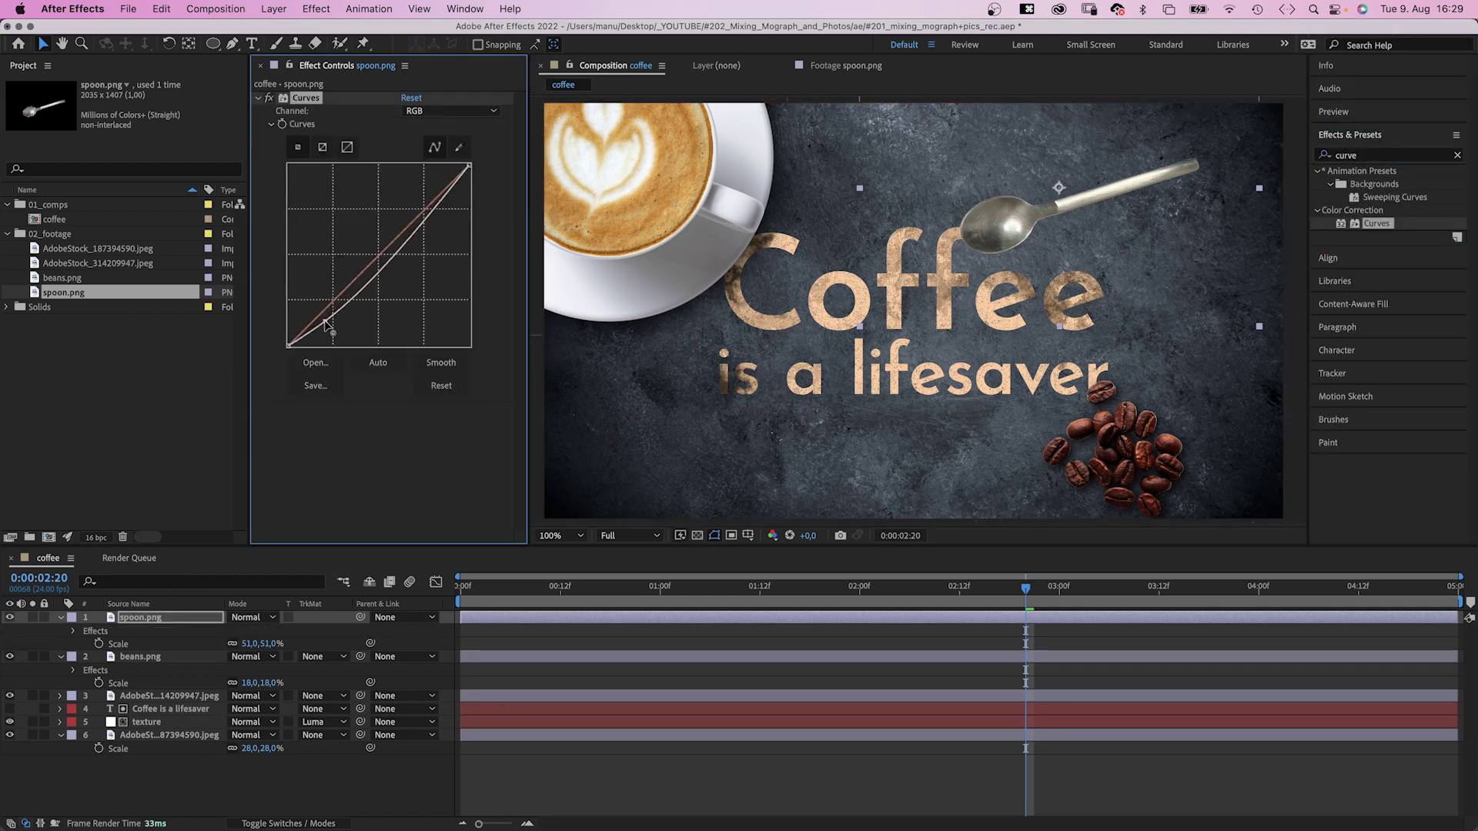
- Apply a Drop Shadow to spoon.png with direction 125°, opacity 85%, distance 20 and softness 94
left_click(1386, 154)
type("drop")
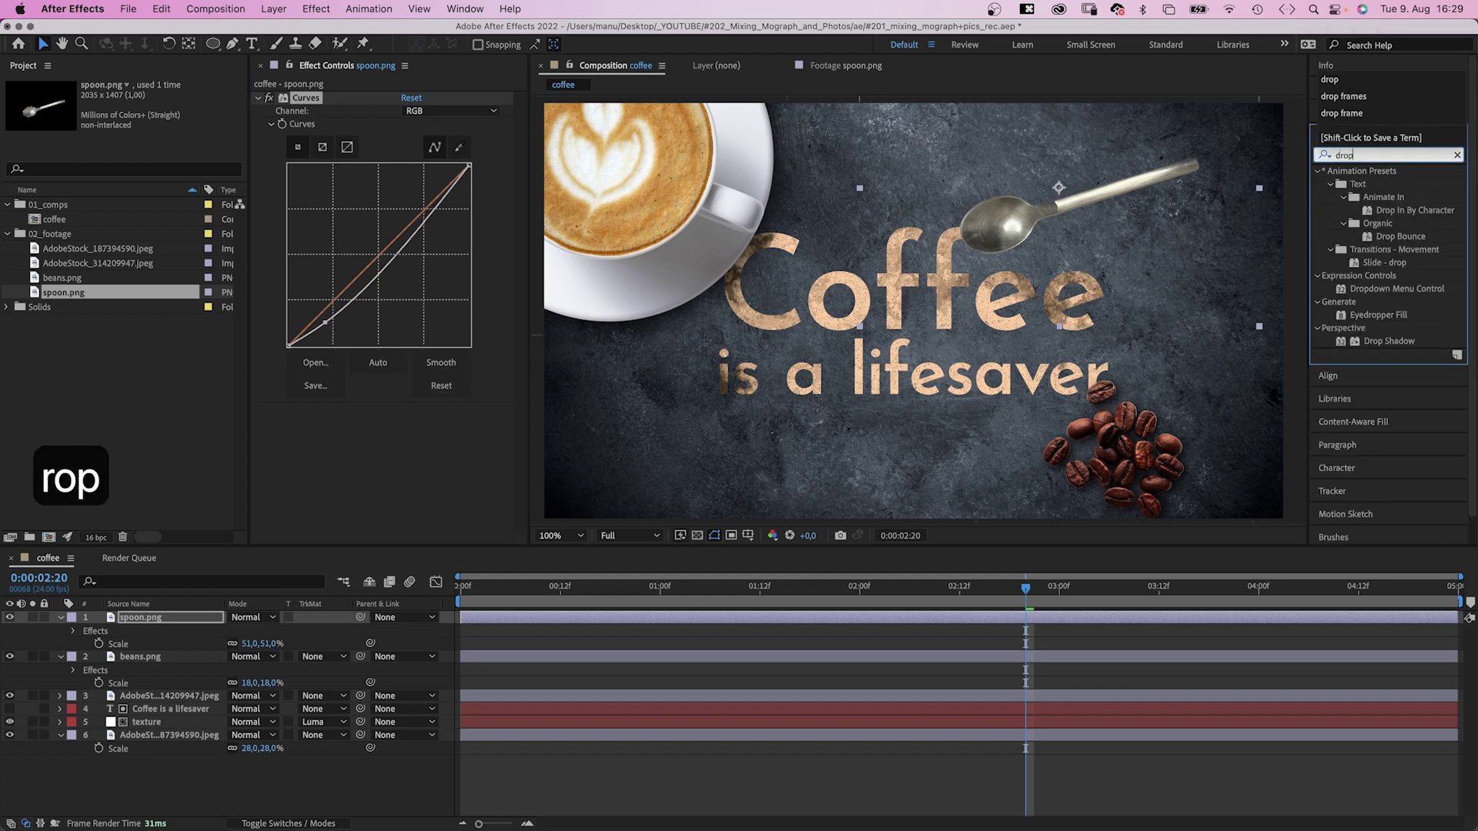
left_click_drag(1341, 349, 422, 455)
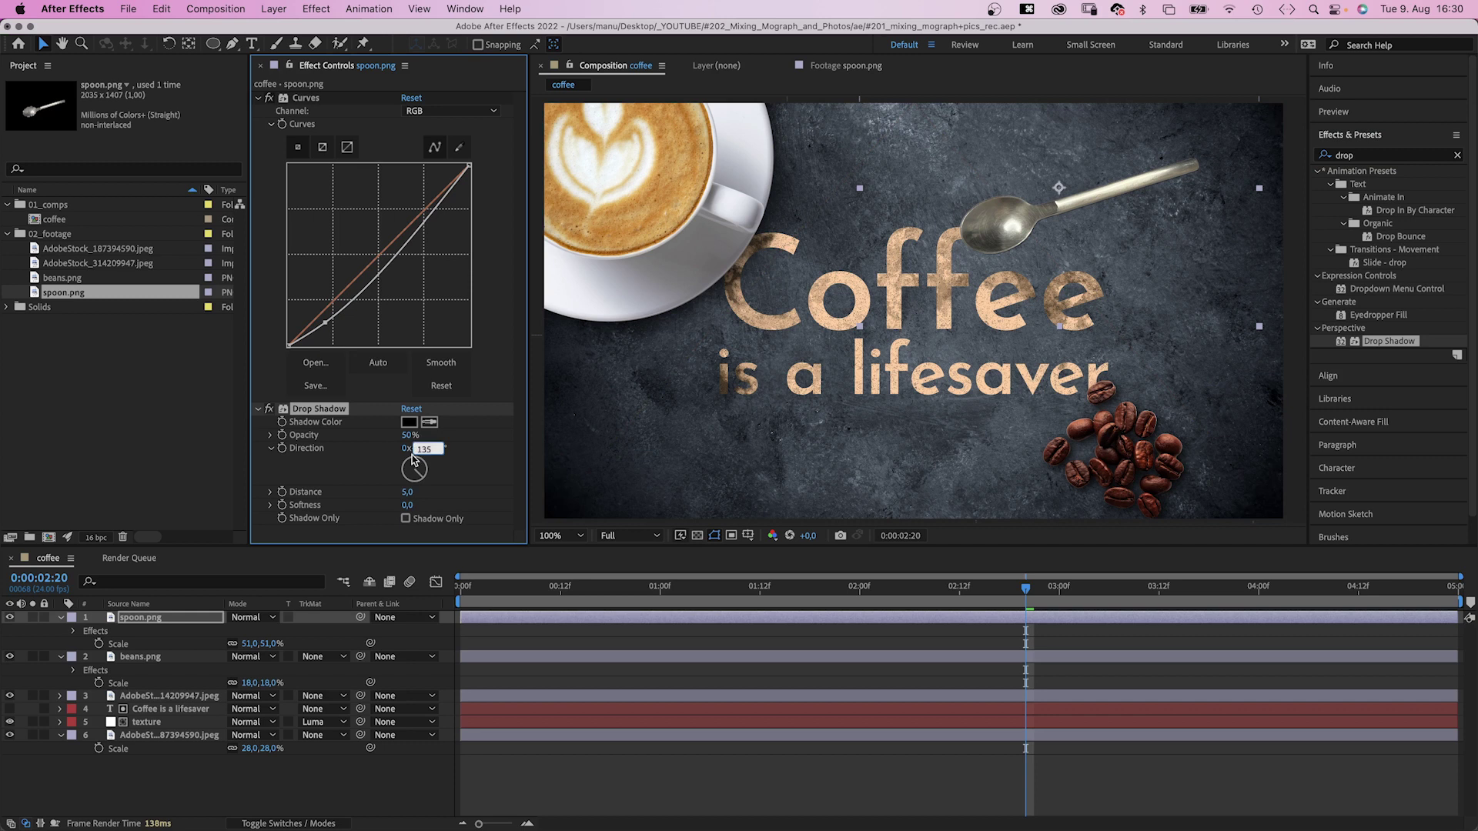
type("125")
key("Return")
type("85")
key("Return")
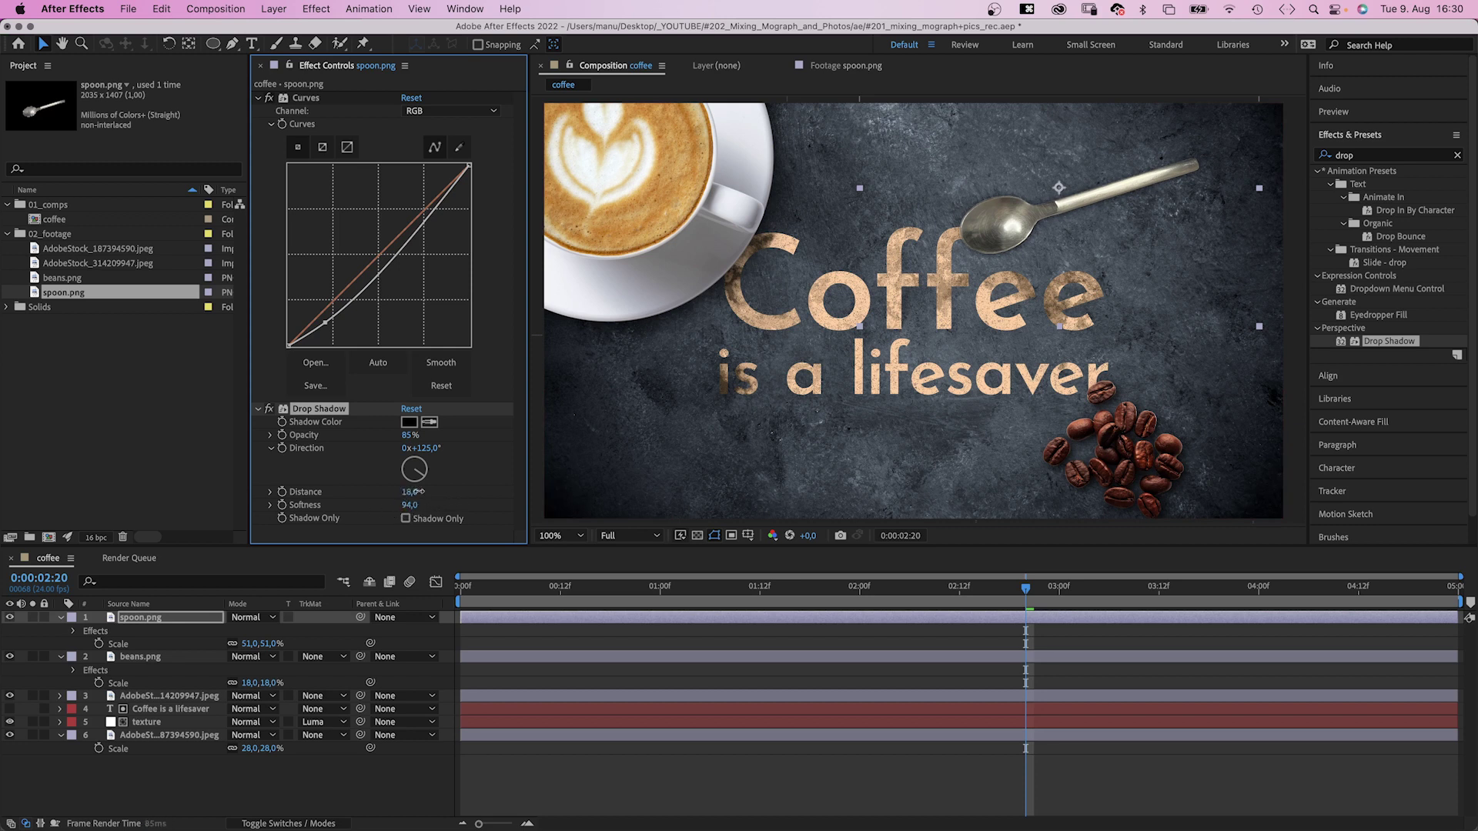
left_click_drag(422, 491, 418, 491)
key("v")
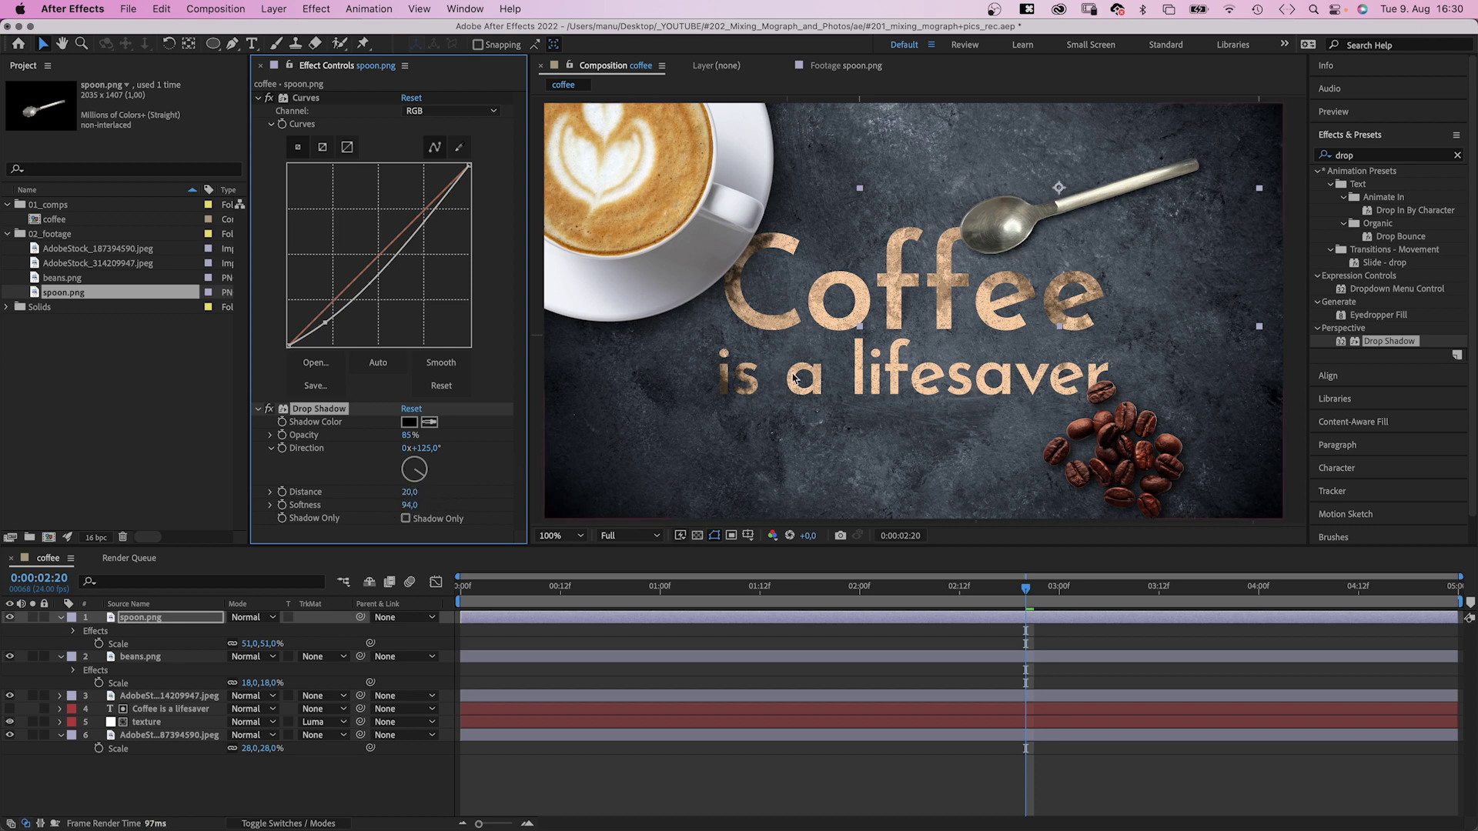
- Enlarge spoon.png to 62% and move it into the upper-right corner so its handle runs off the frame
left_click_drag(1093, 200, 1113, 190)
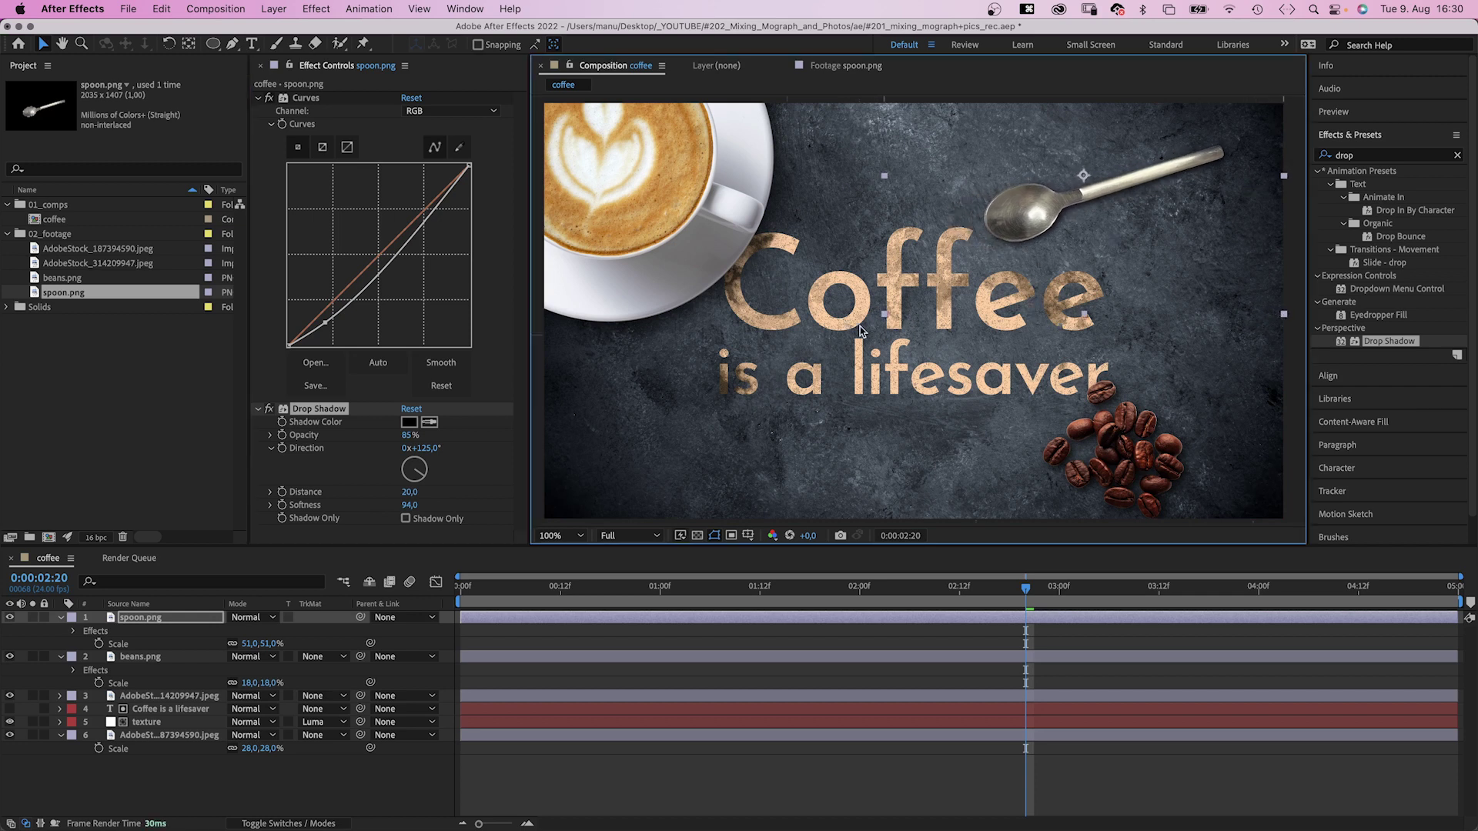
left_click_drag(250, 644, 252, 643)
left_click_drag(1153, 191, 1207, 148)
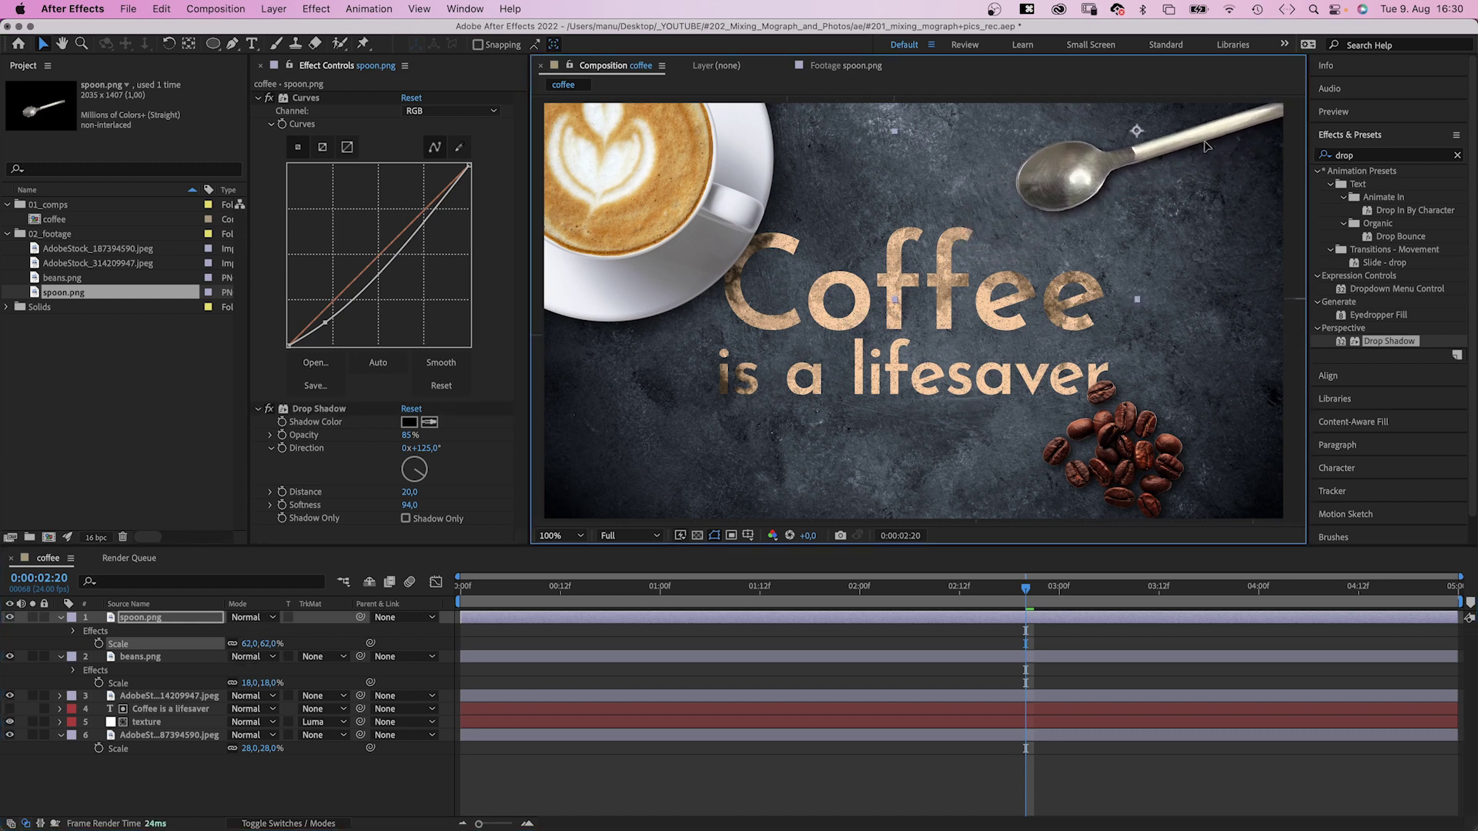
- Darken the spoon further by lowering the shadow point and the white point of its RGB curve
left_click(326, 327)
left_click_drag(326, 327, 333, 330)
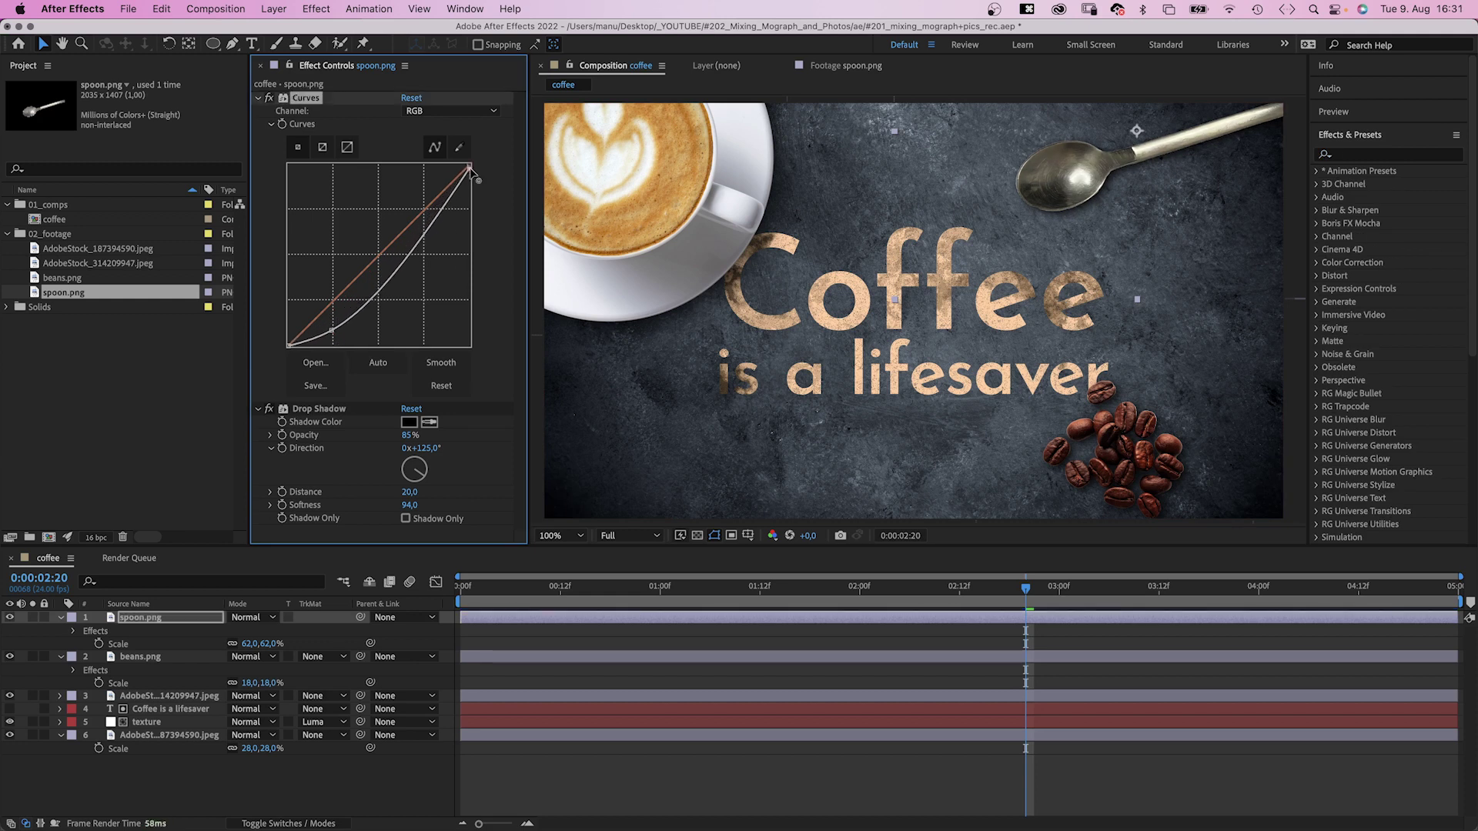
left_click_drag(469, 168, 470, 218)
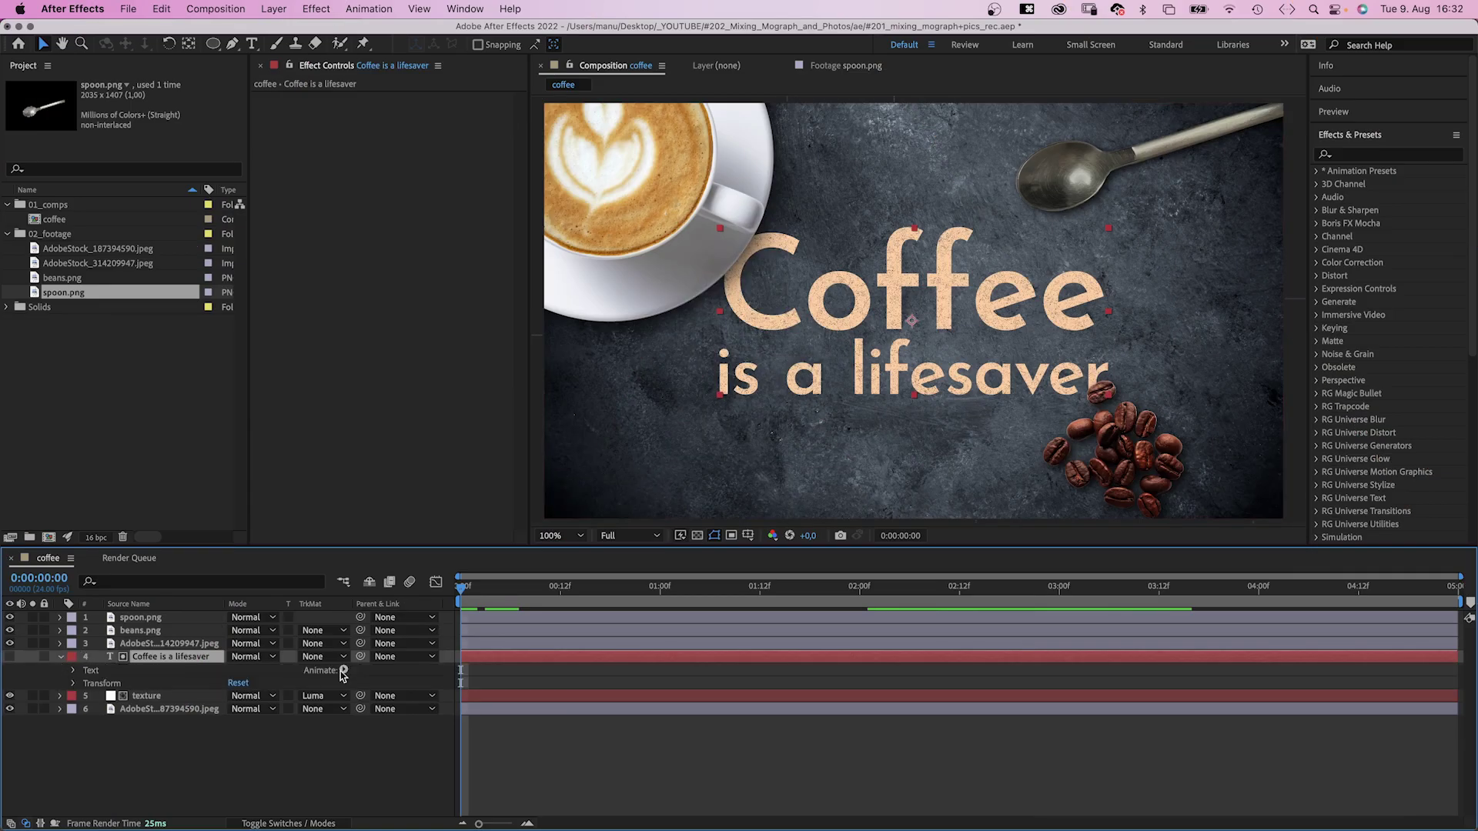
- Add an Opacity animator to the "Coffee is a lifesaver" text layer and set its opacity to 0%
left_click(345, 670)
left_click(379, 611)
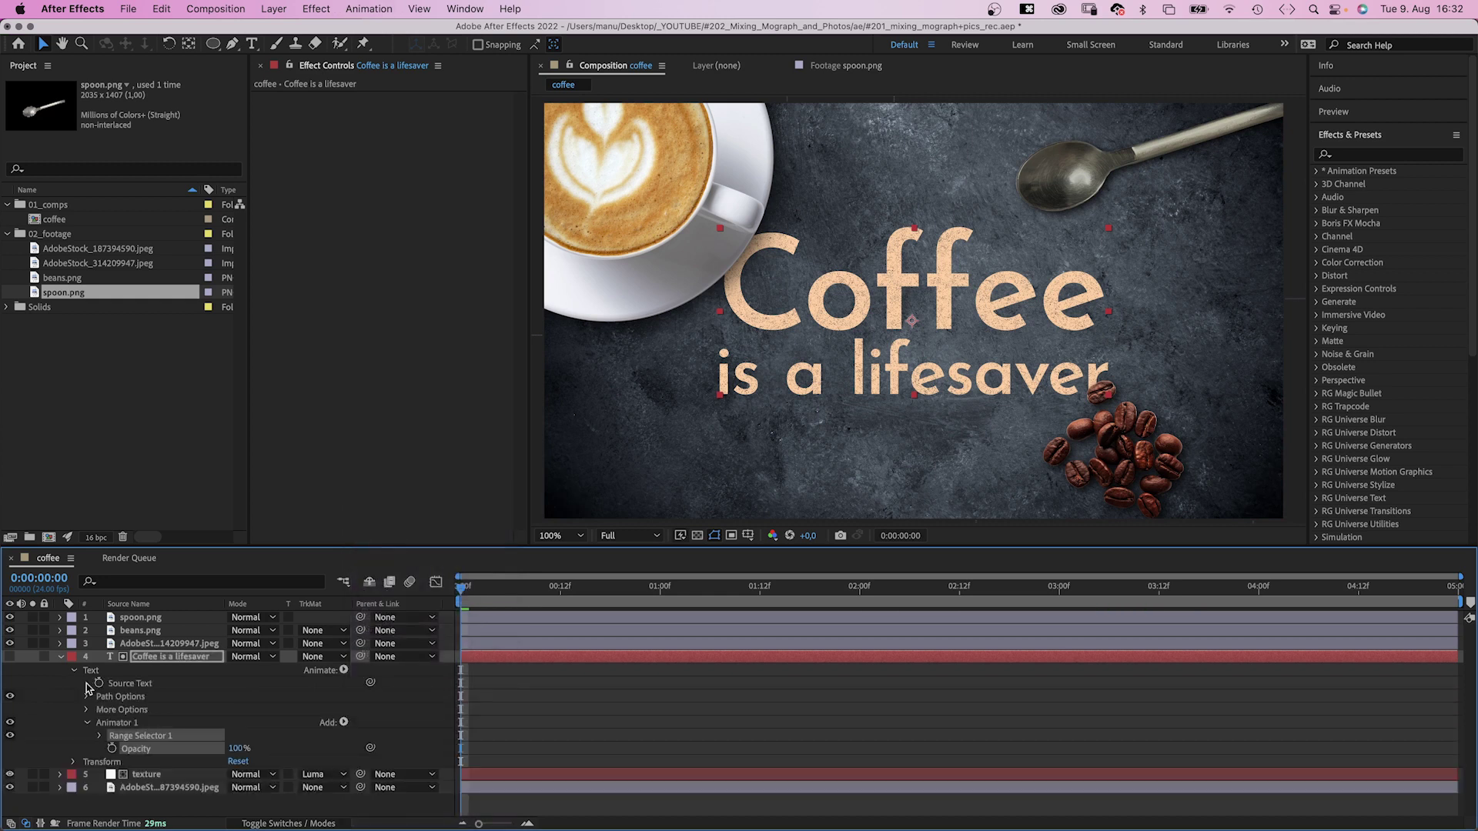
left_click(100, 737)
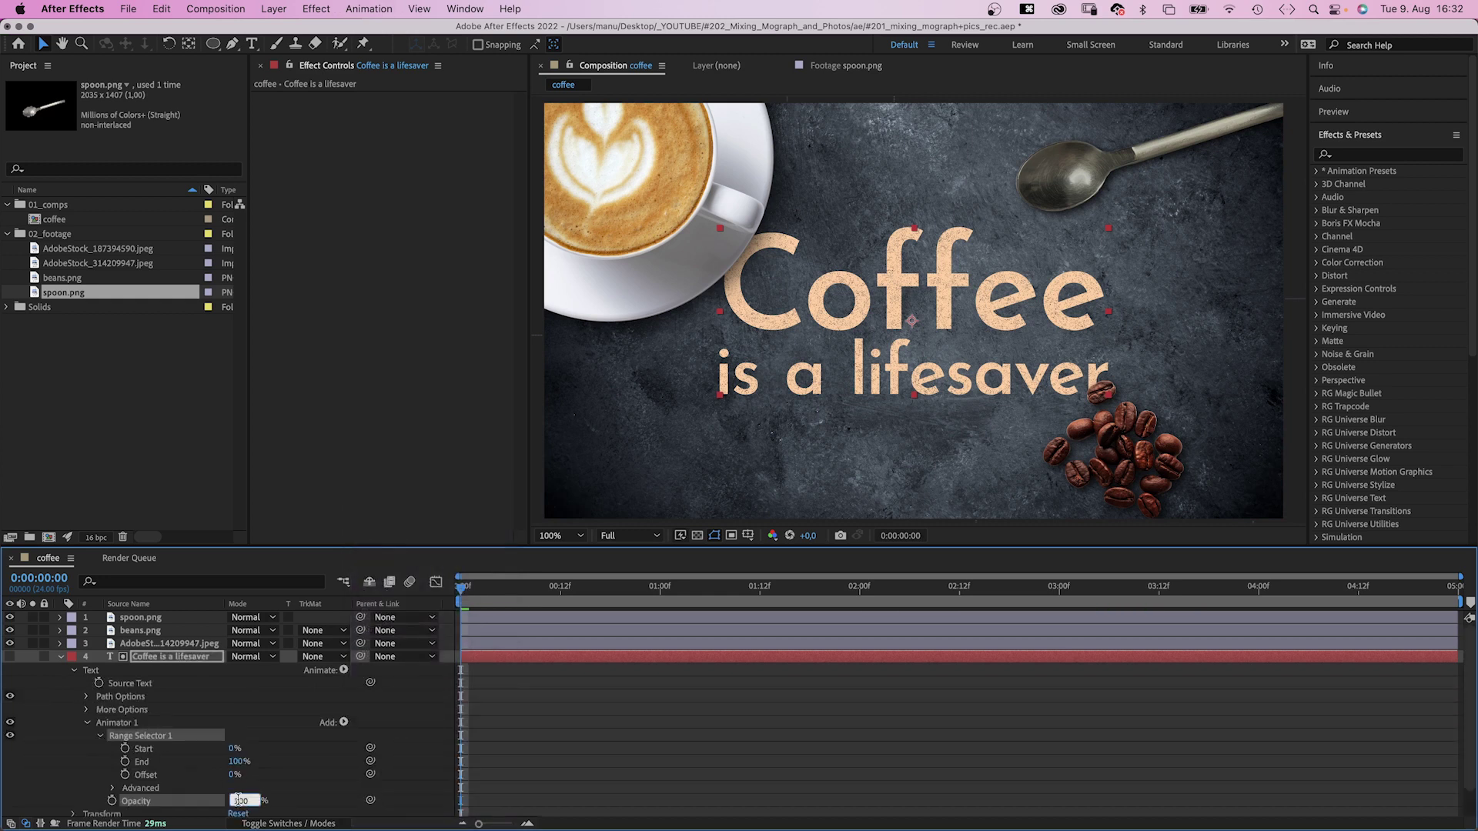
type("0")
key("Return")
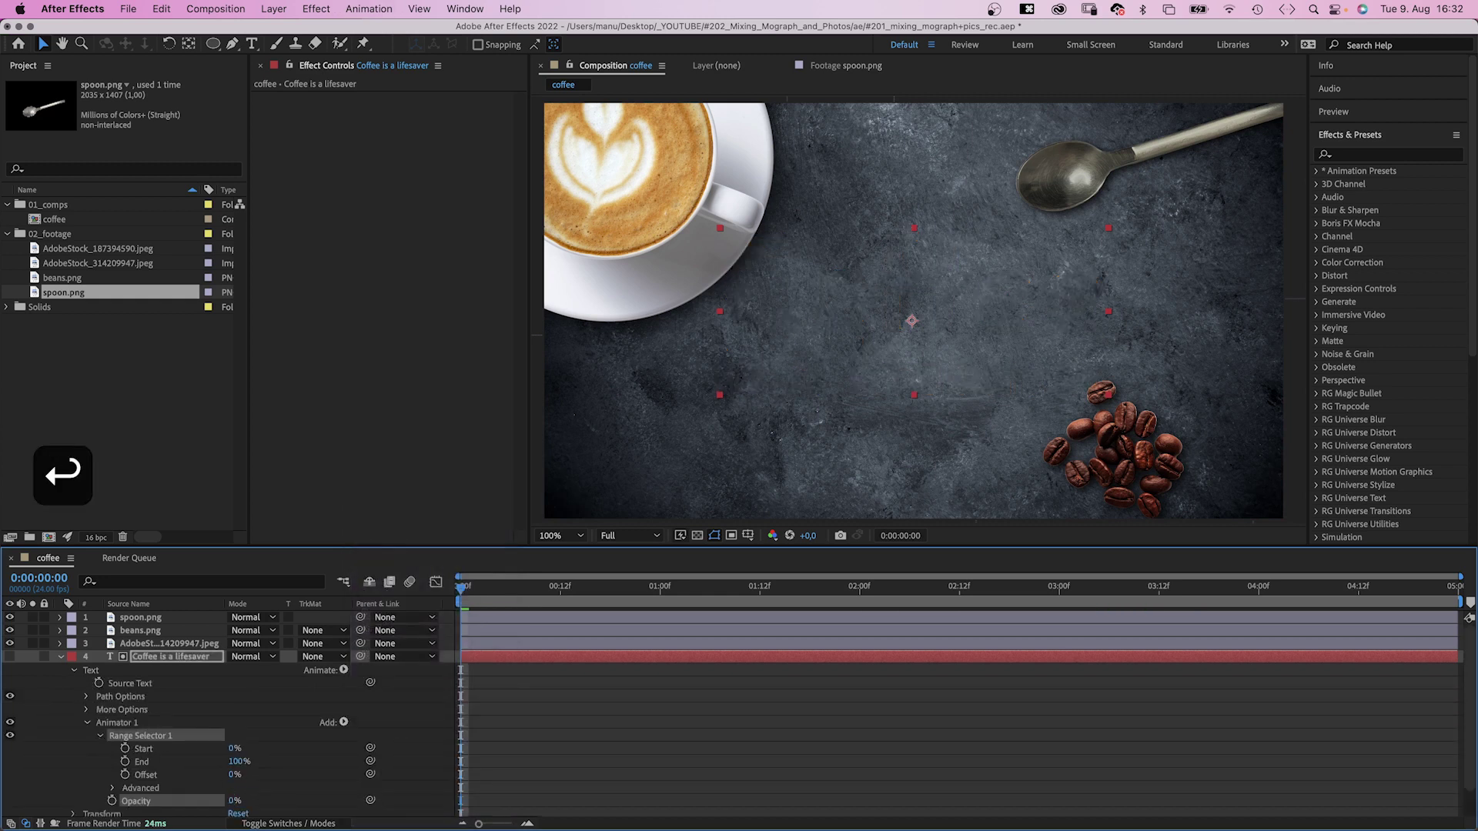
- Keyframe the Range Selector's Start at 0% on the first frame and 99% at 0:00:01:12
left_click(124, 749)
left_click_drag(616, 594, 754, 605)
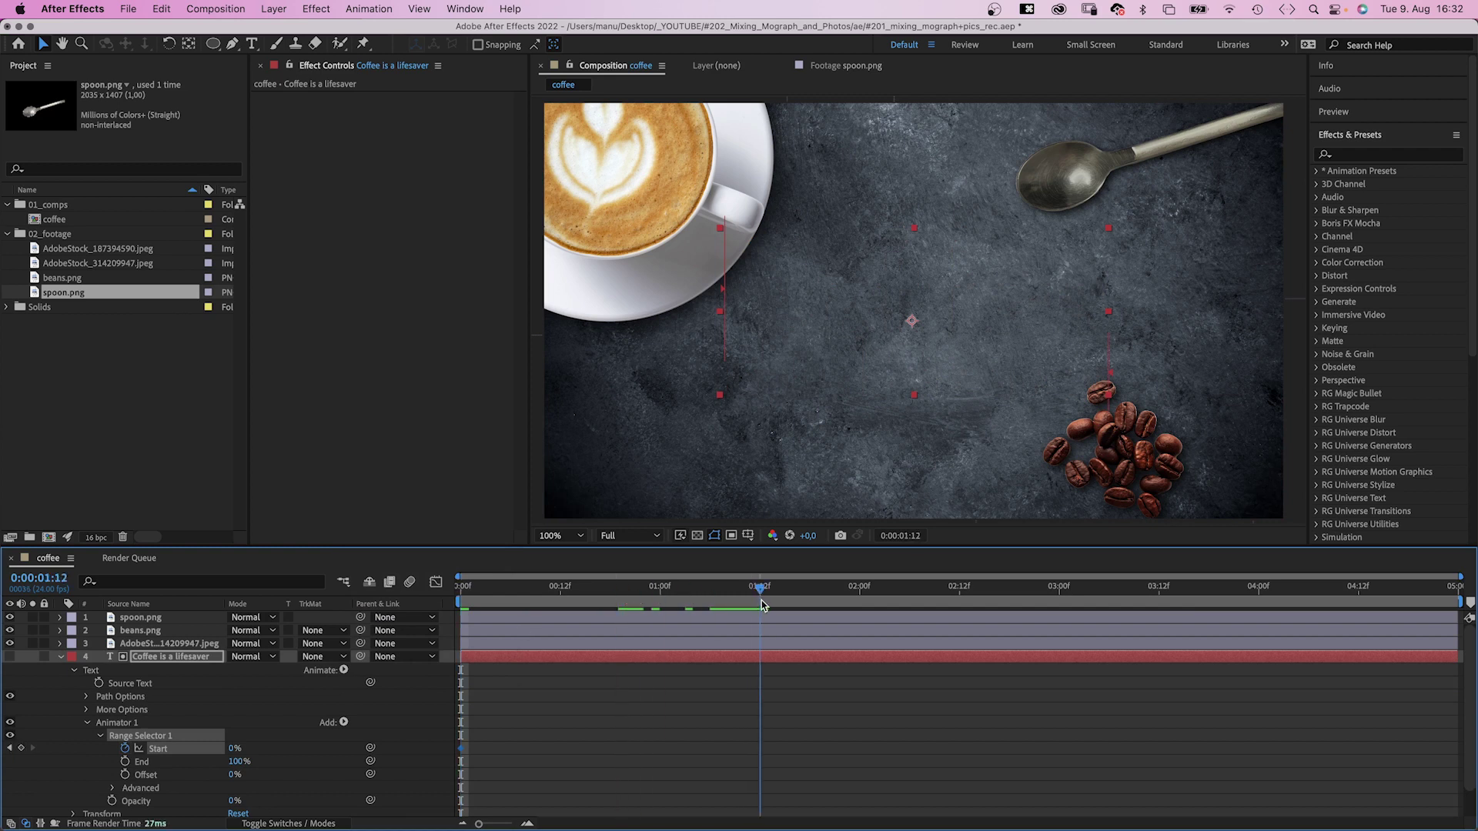
left_click_drag(234, 751, 346, 745)
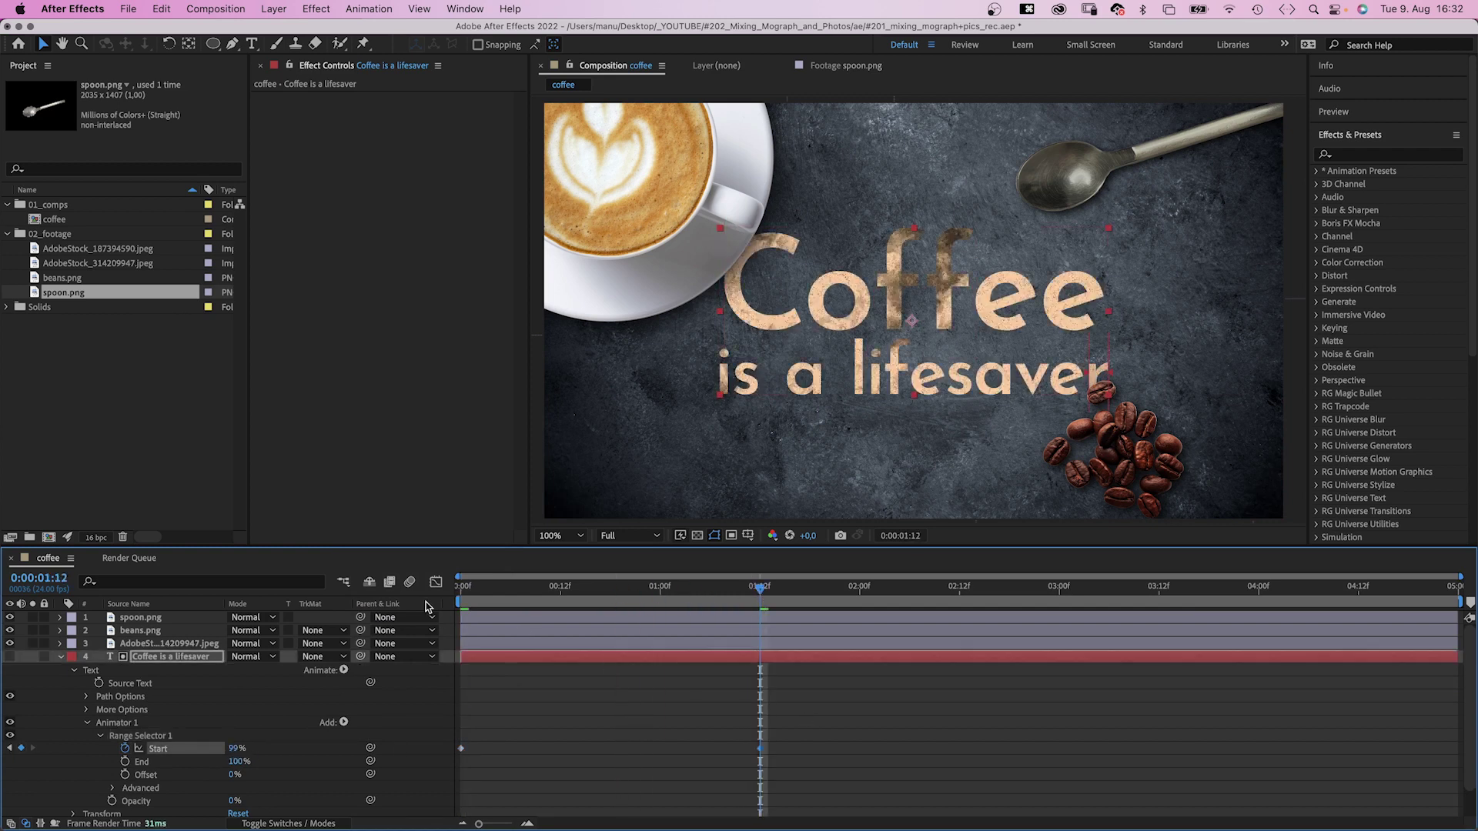
- Shape the Start keyframes' speed curve to begin fast and slow down gradually, and preview the text reveal
left_click(435, 584)
left_click_drag(734, 624, 526, 779)
key("Home")
key("space")
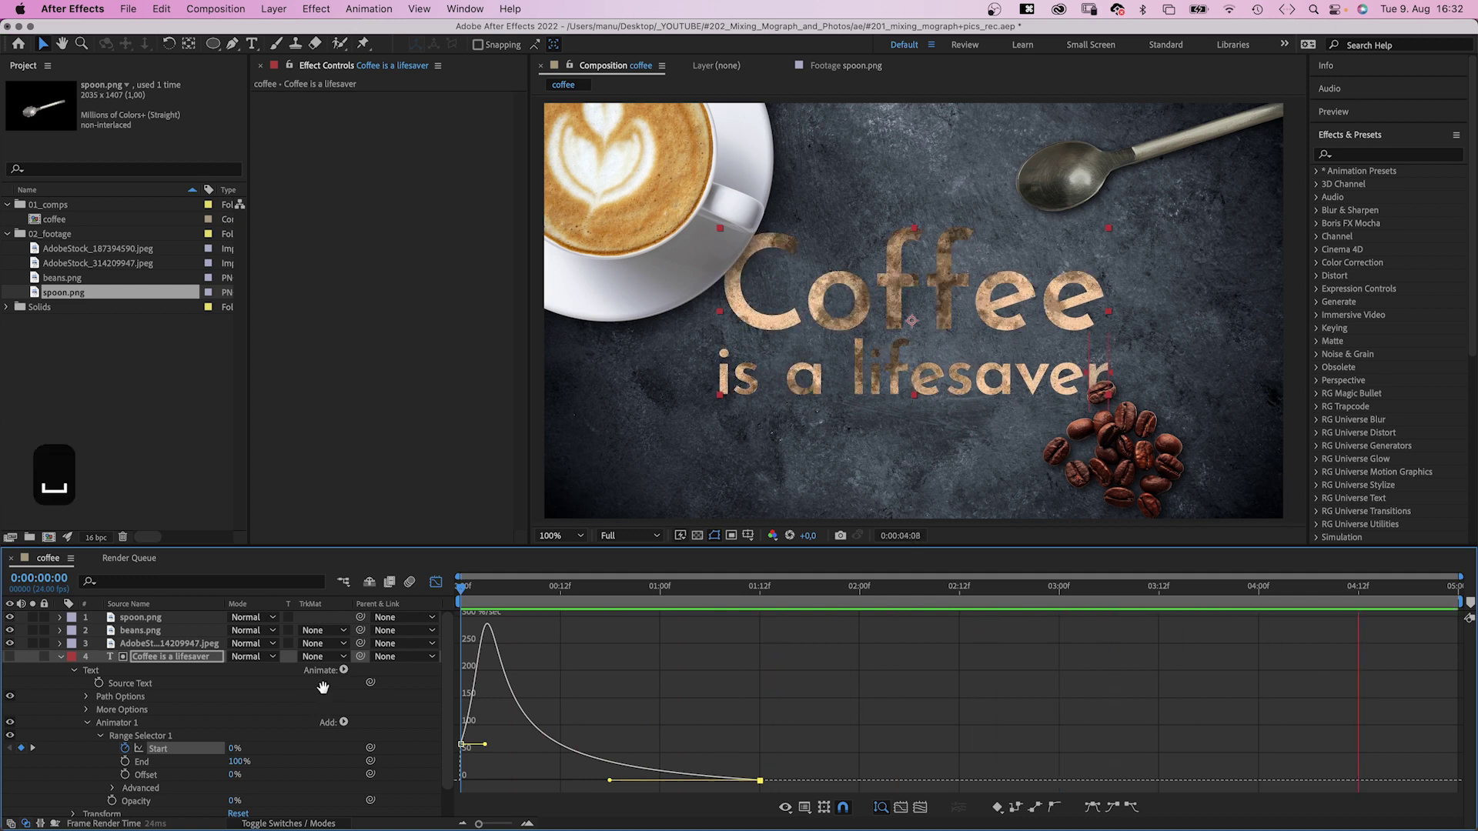
key("space")
left_click(60, 656)
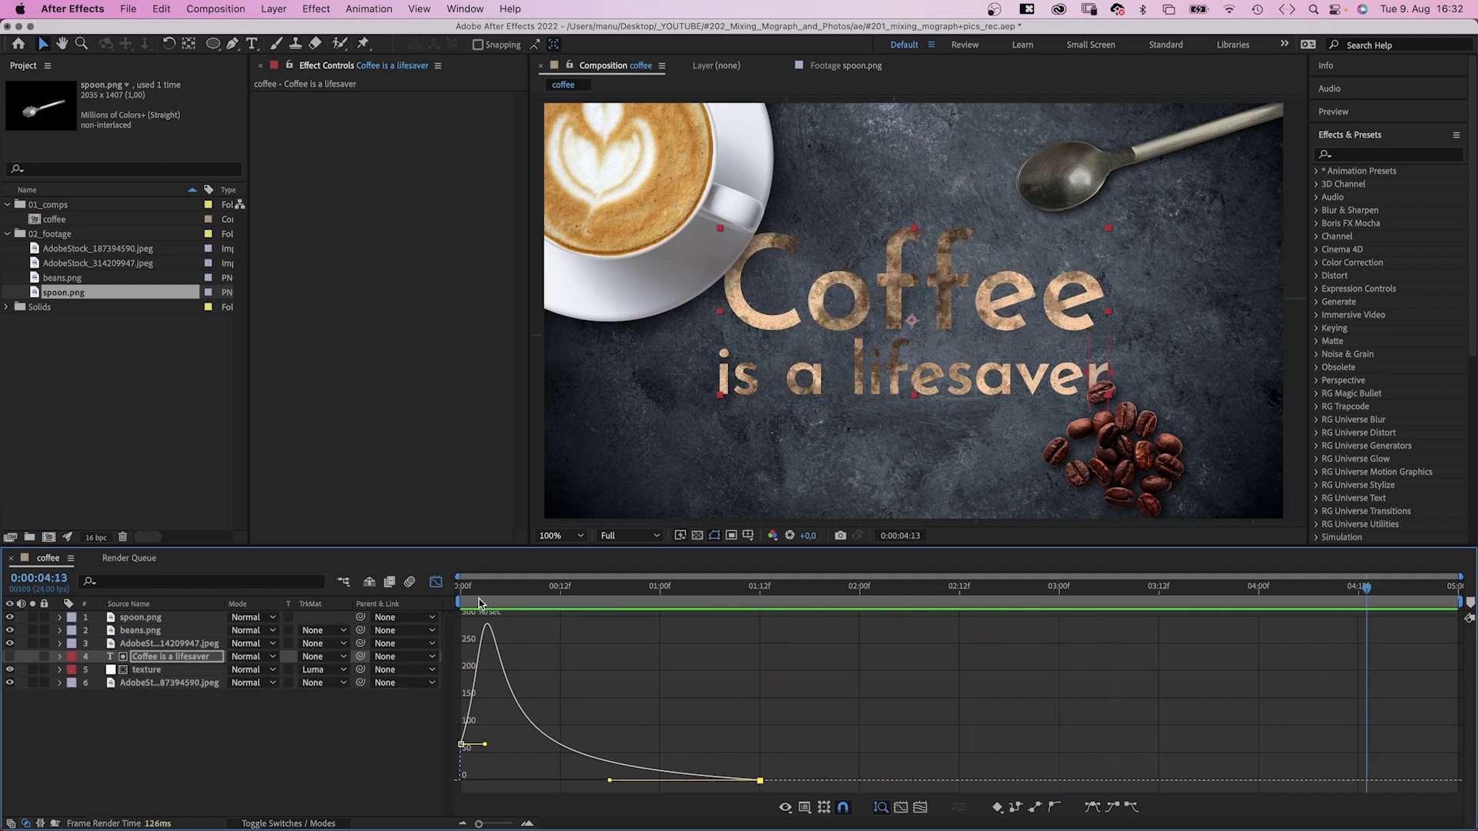
key("shift+F3")
- Keyframe Position and Rotation of the spoon, beans and coffee cup layers and move these keyframes to 0:00:02:12
key("Home")
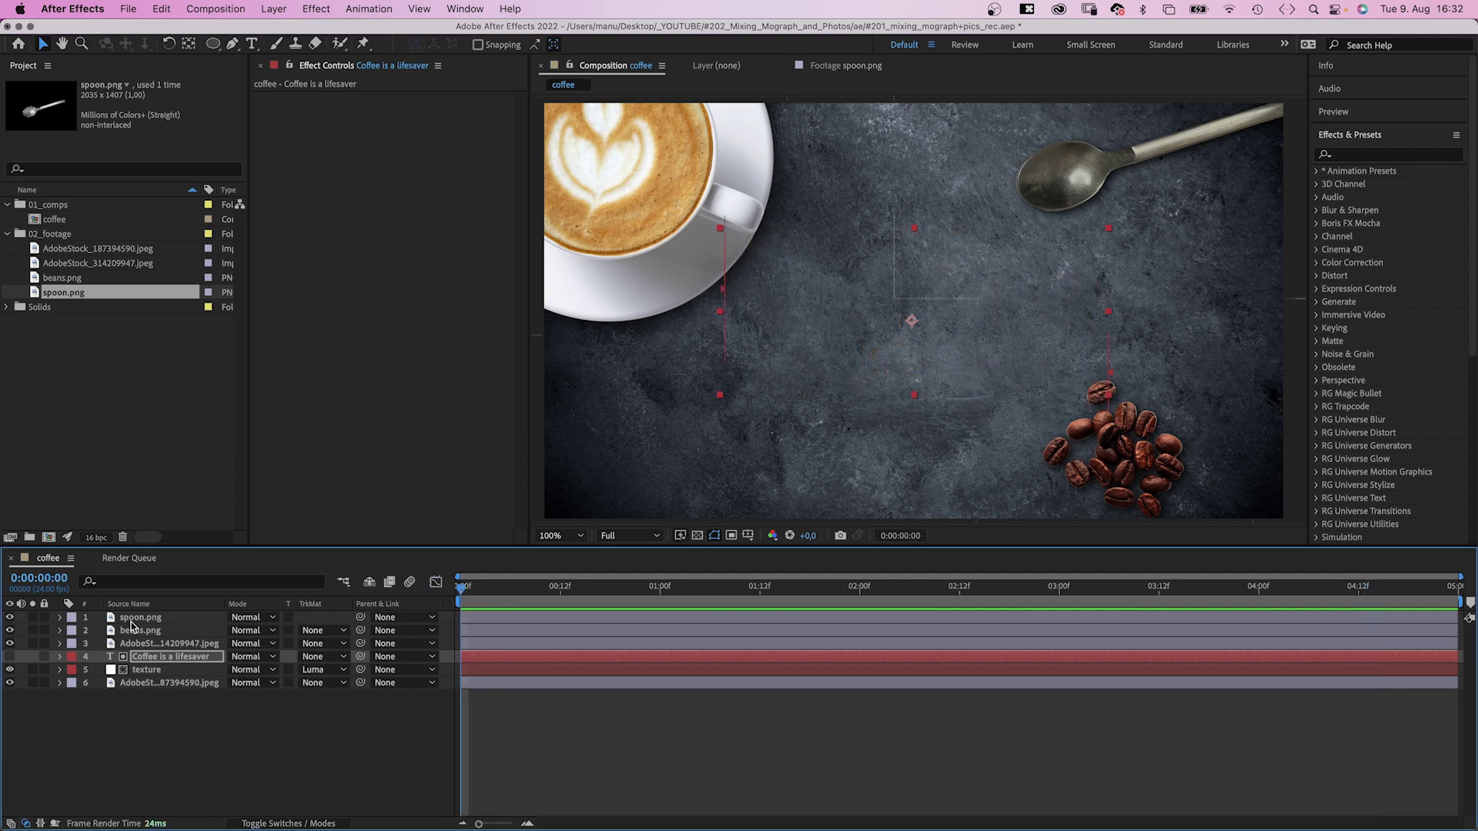
left_click(139, 617)
left_click(136, 645, "shift")
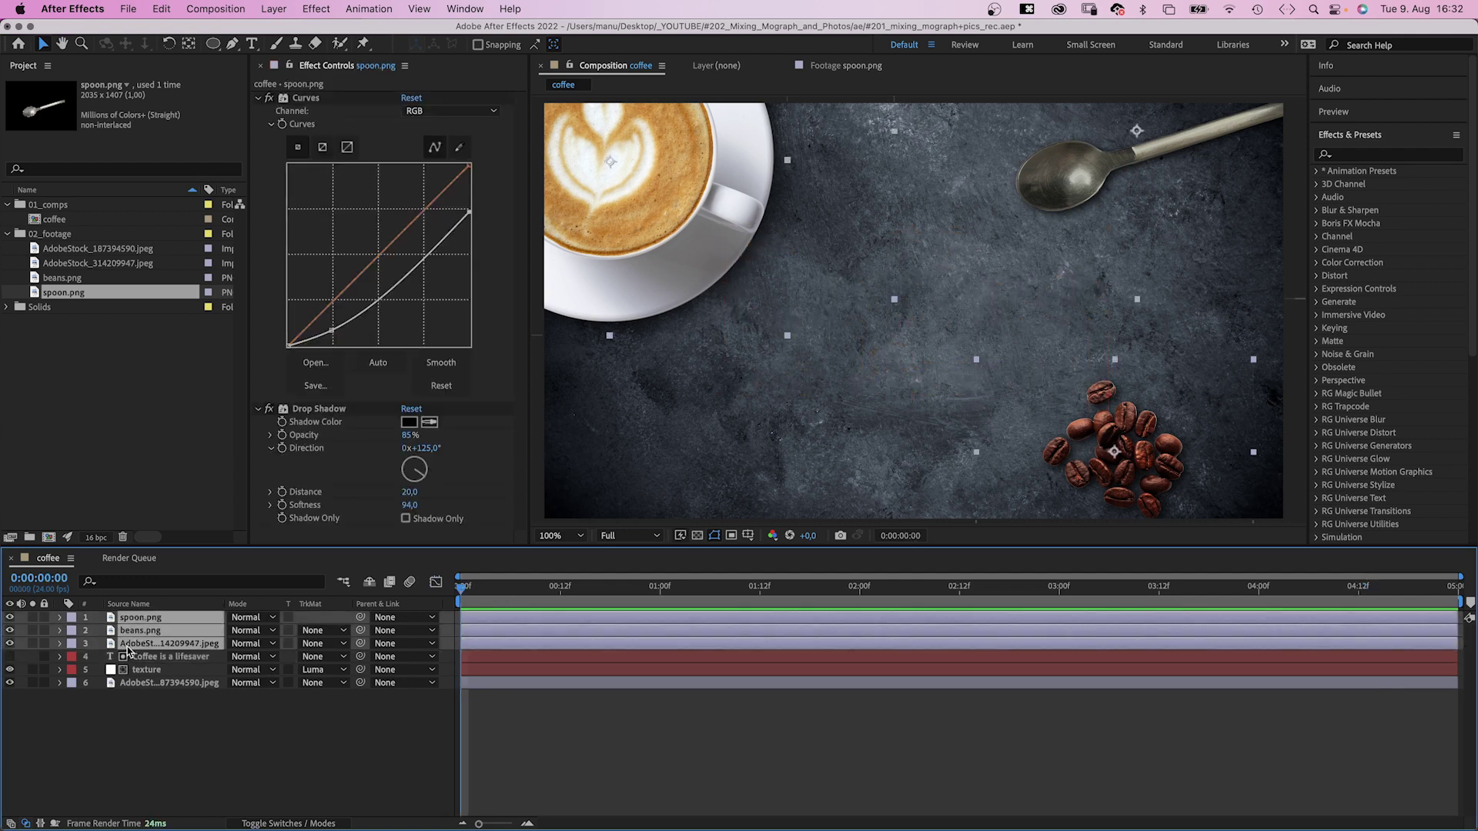
key("p")
key("shift+r")
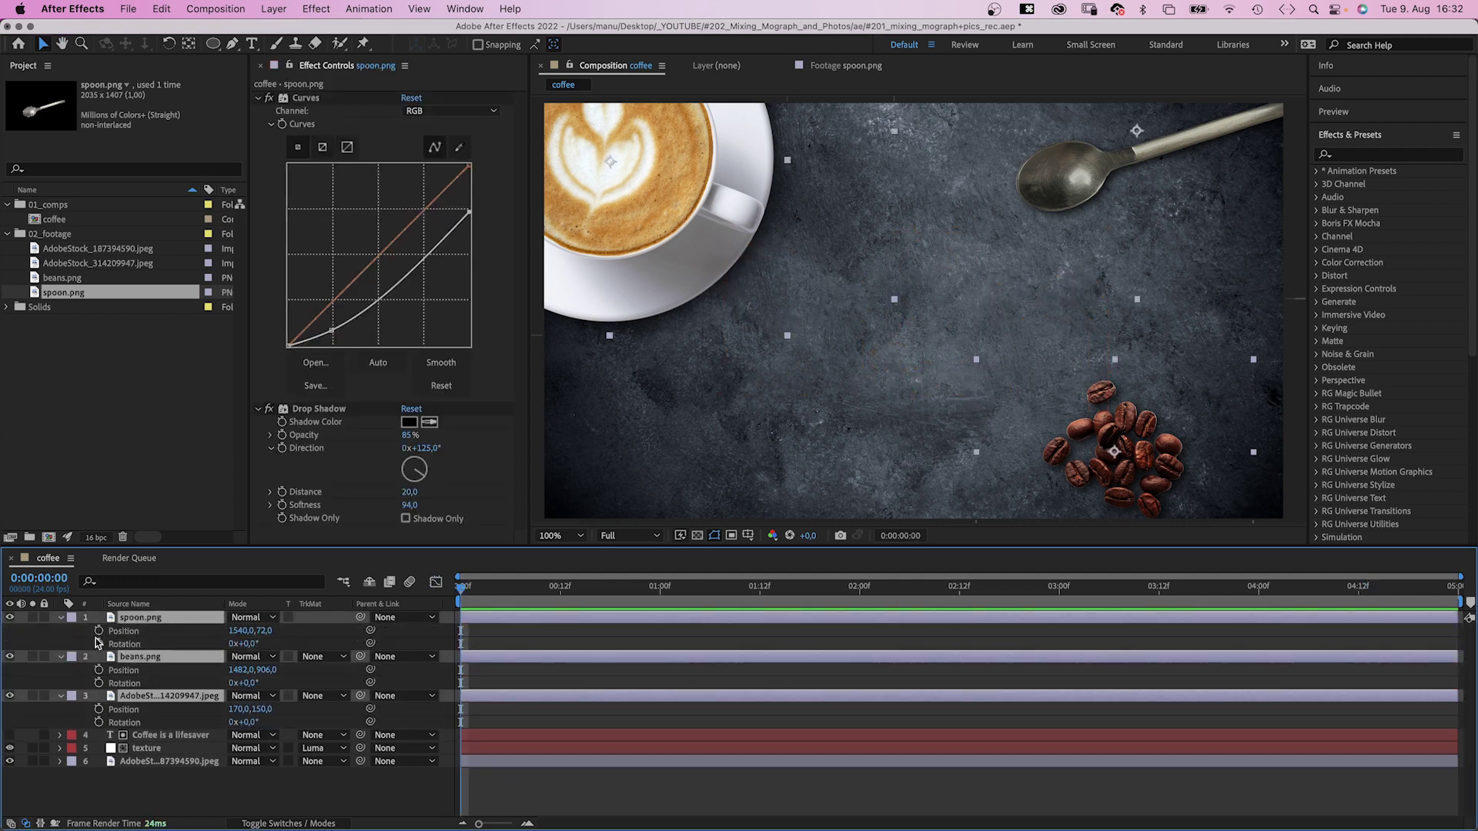
left_click(98, 642)
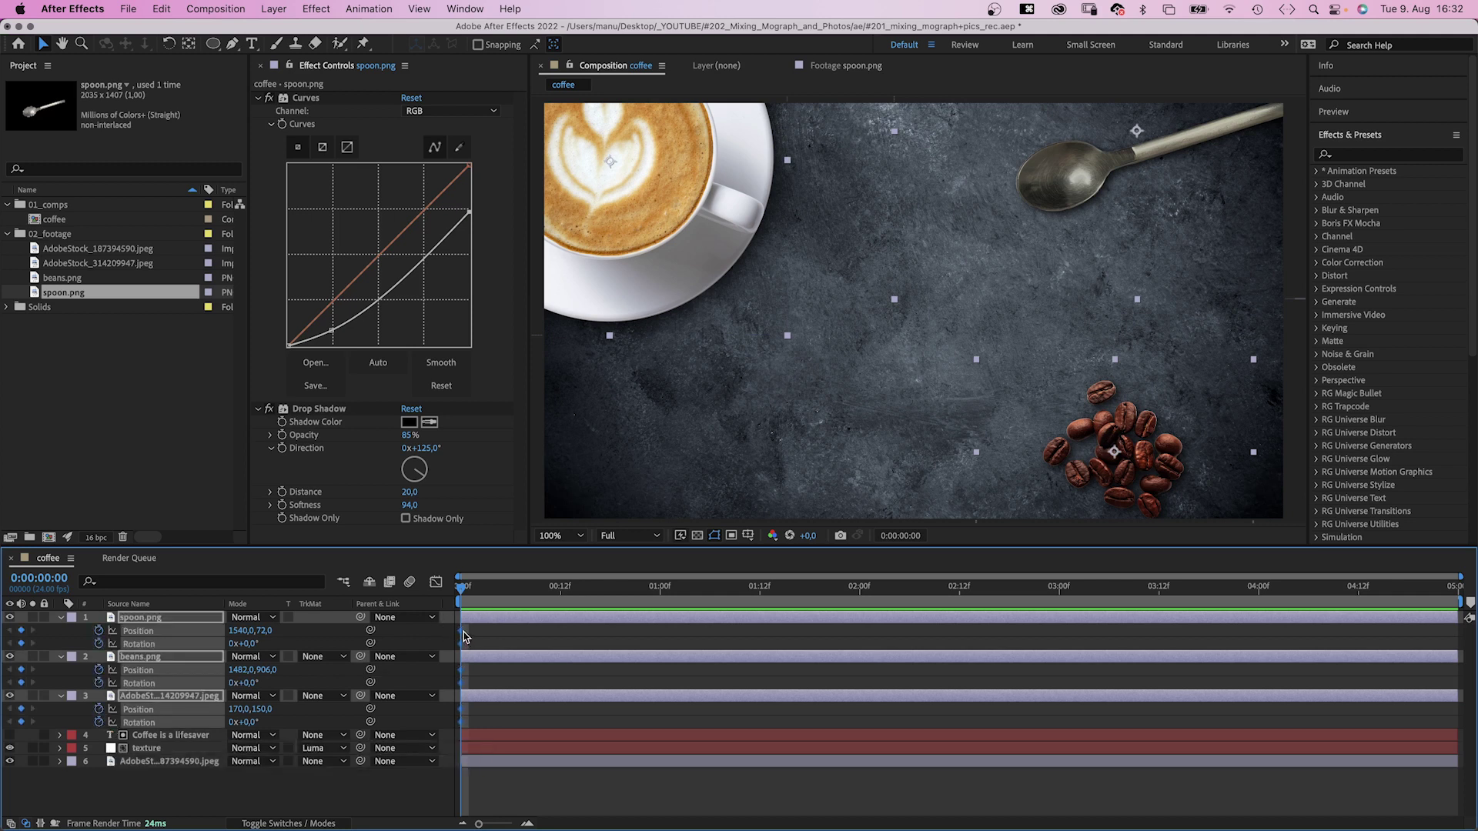
left_click_drag(461, 636, 961, 626)
key("F2")
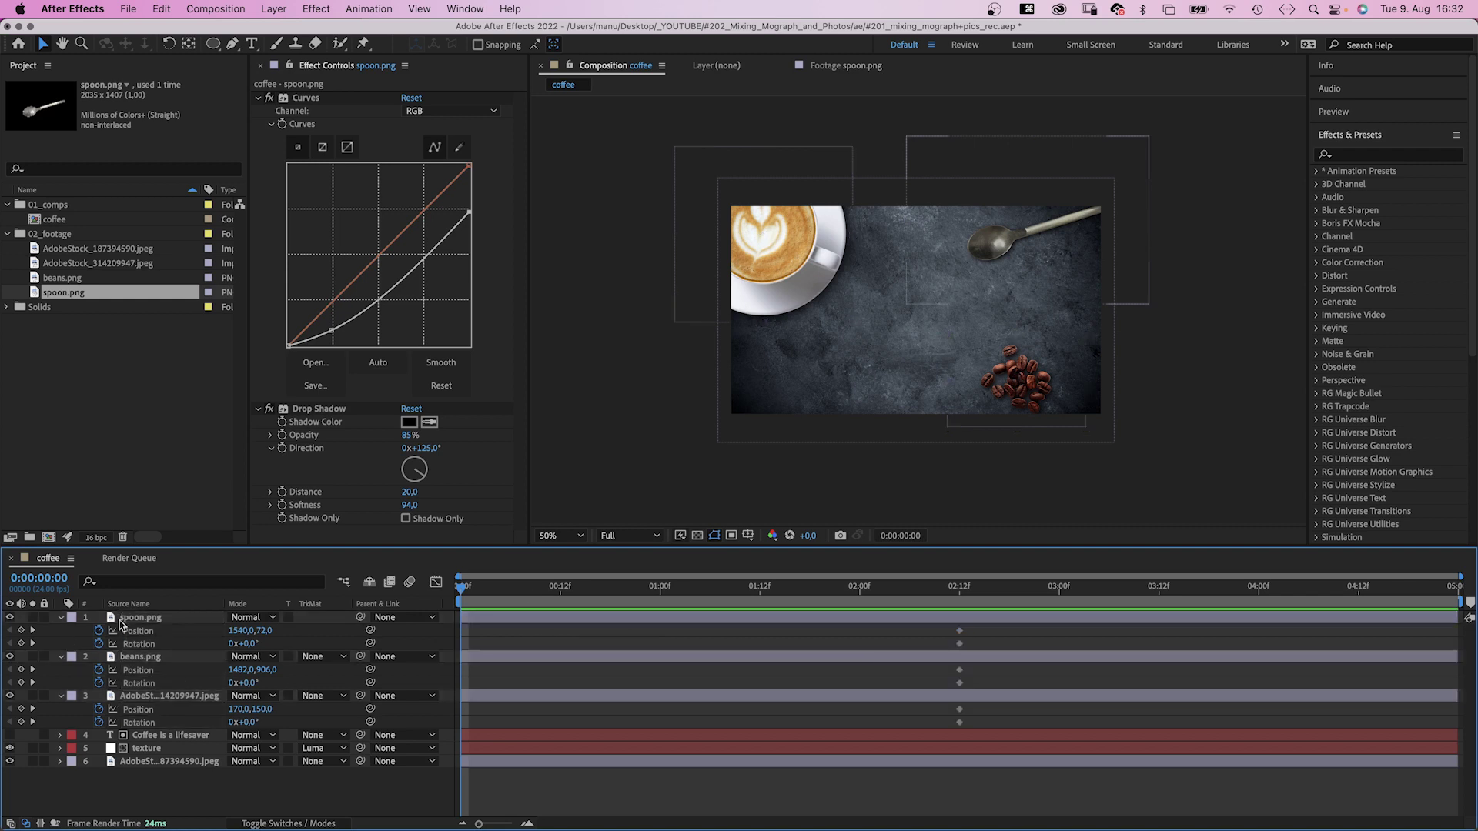
- On the first frame, move the spoon above the frame to 1832, -408 and rotate it 22°
left_click(140, 617)
left_click_drag(1024, 242, 1080, 150)
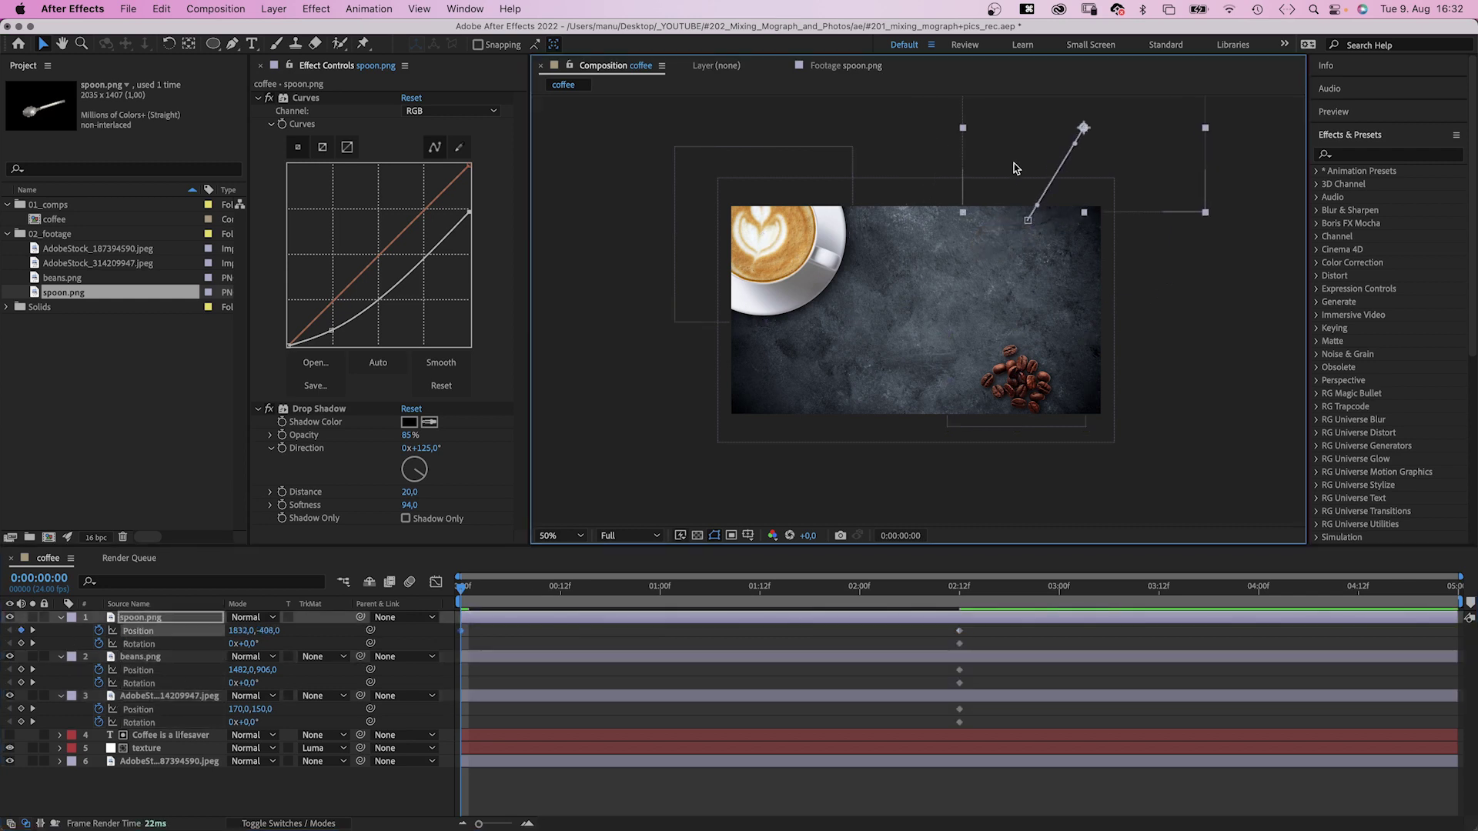
left_click_drag(248, 645, 265, 644)
- On the first frame, move the coffee cup off the upper-left corner to -518, -318 and rotate it -26°
left_click(792, 262)
left_click_drag(792, 262, 527, 81)
left_click_drag(244, 723, 223, 723)
- On the first frame, move the beans below the frame to 1498, 1646 and rotate them -20°
left_click(1016, 377)
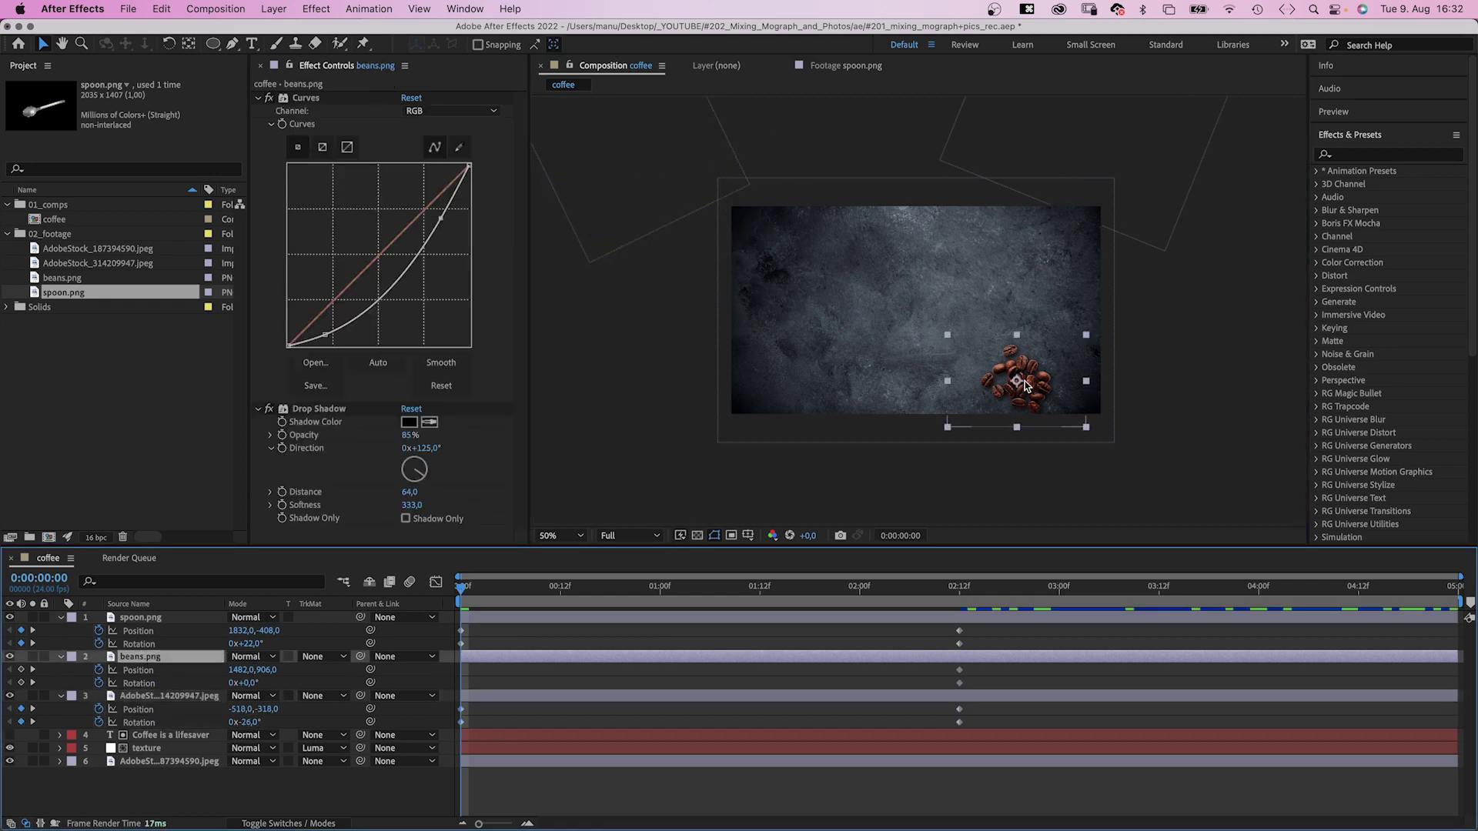
left_click_drag(1016, 377, 1023, 662)
left_click_drag(260, 684, 239, 684)
- Ease the ending Position and Rotation keyframes of the three objects so their motion slows into the final positions
left_click_drag(992, 630, 924, 727)
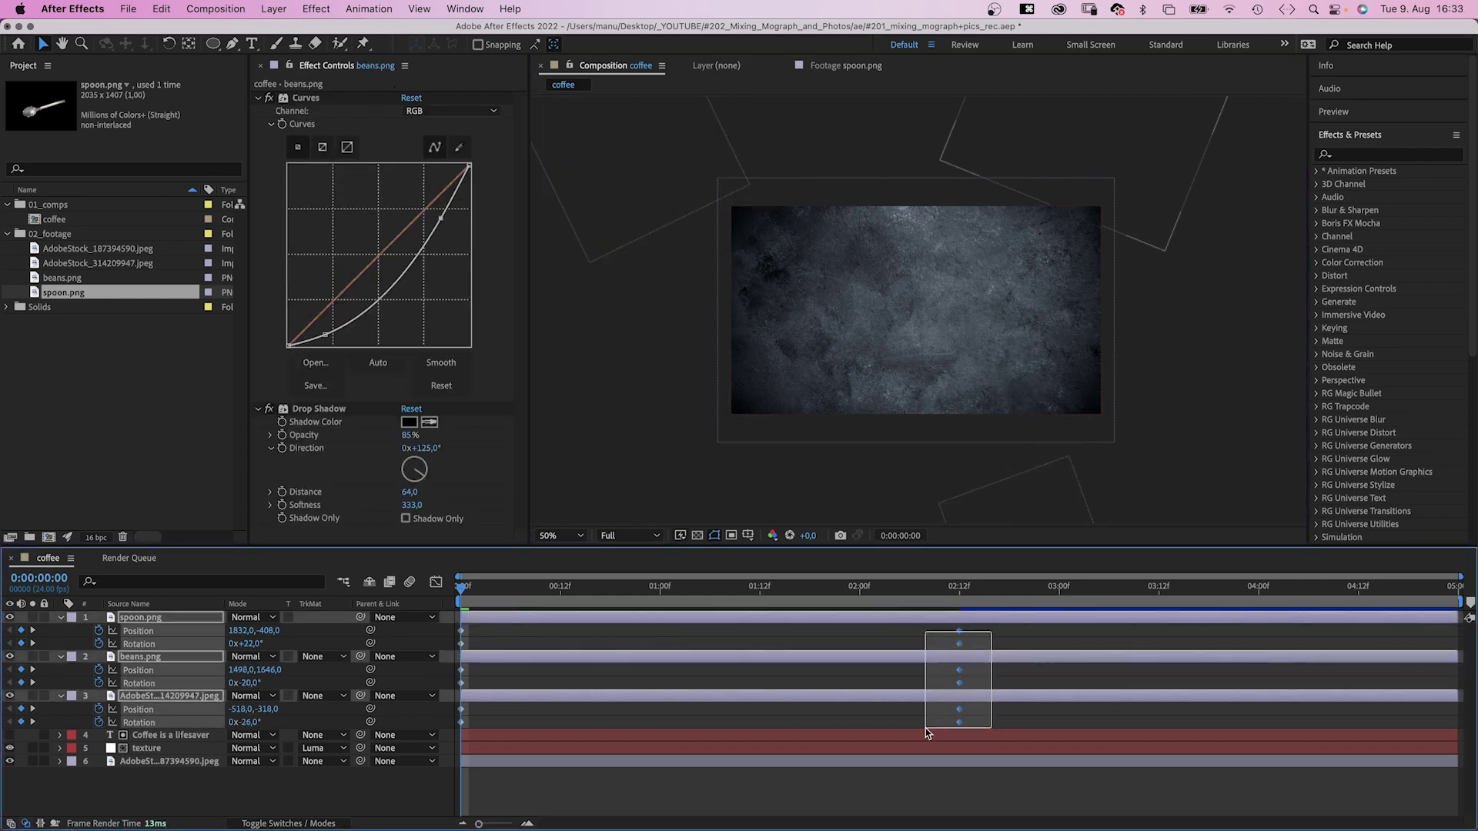
left_click(434, 583)
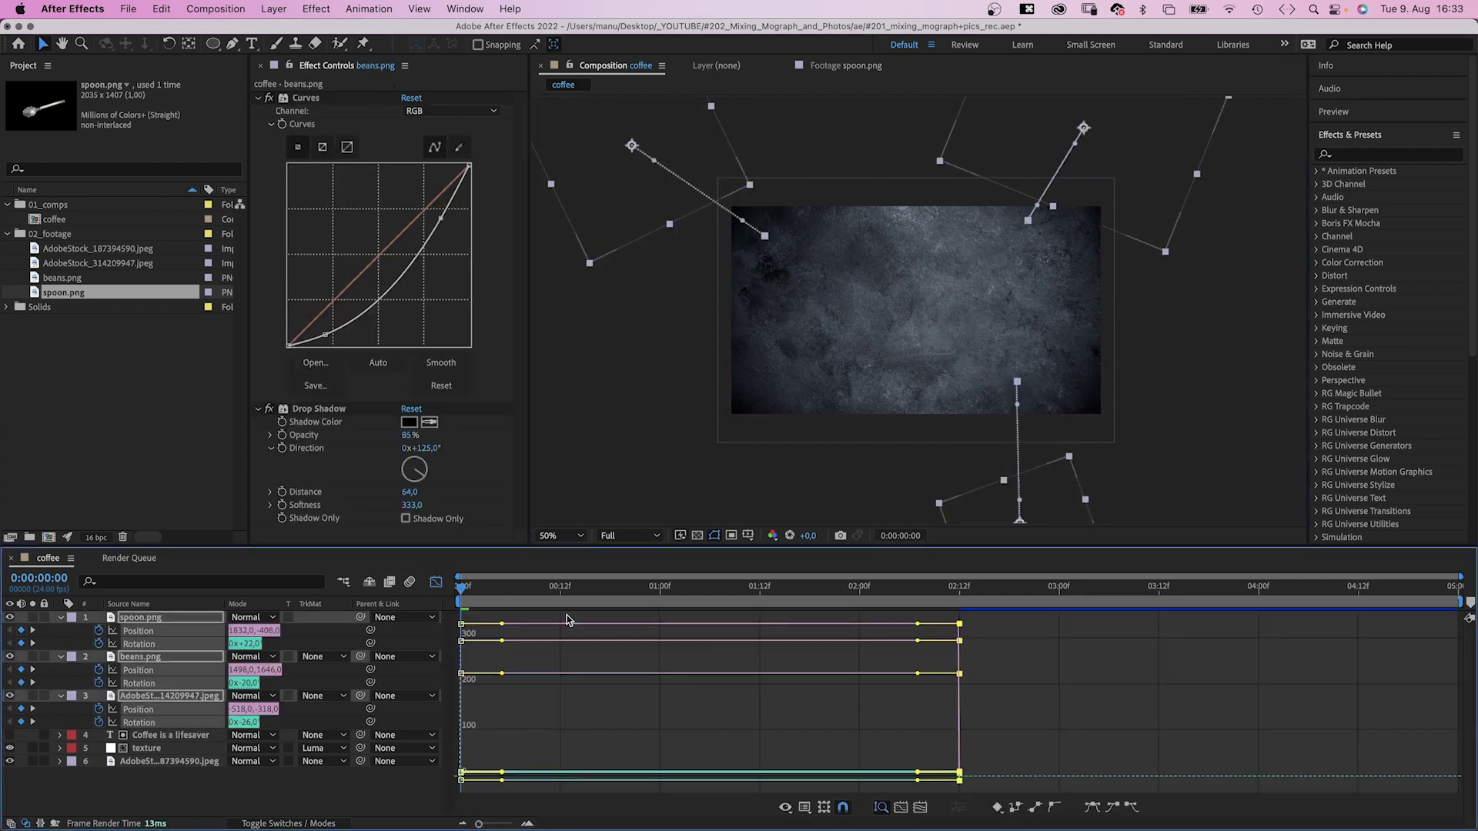
left_click(1091, 807)
left_click_drag(876, 776, 562, 720)
left_click(436, 582)
- Preview the motion and move the three objects' ending keyframes earlier, to about 0:00:01:03
key("space")
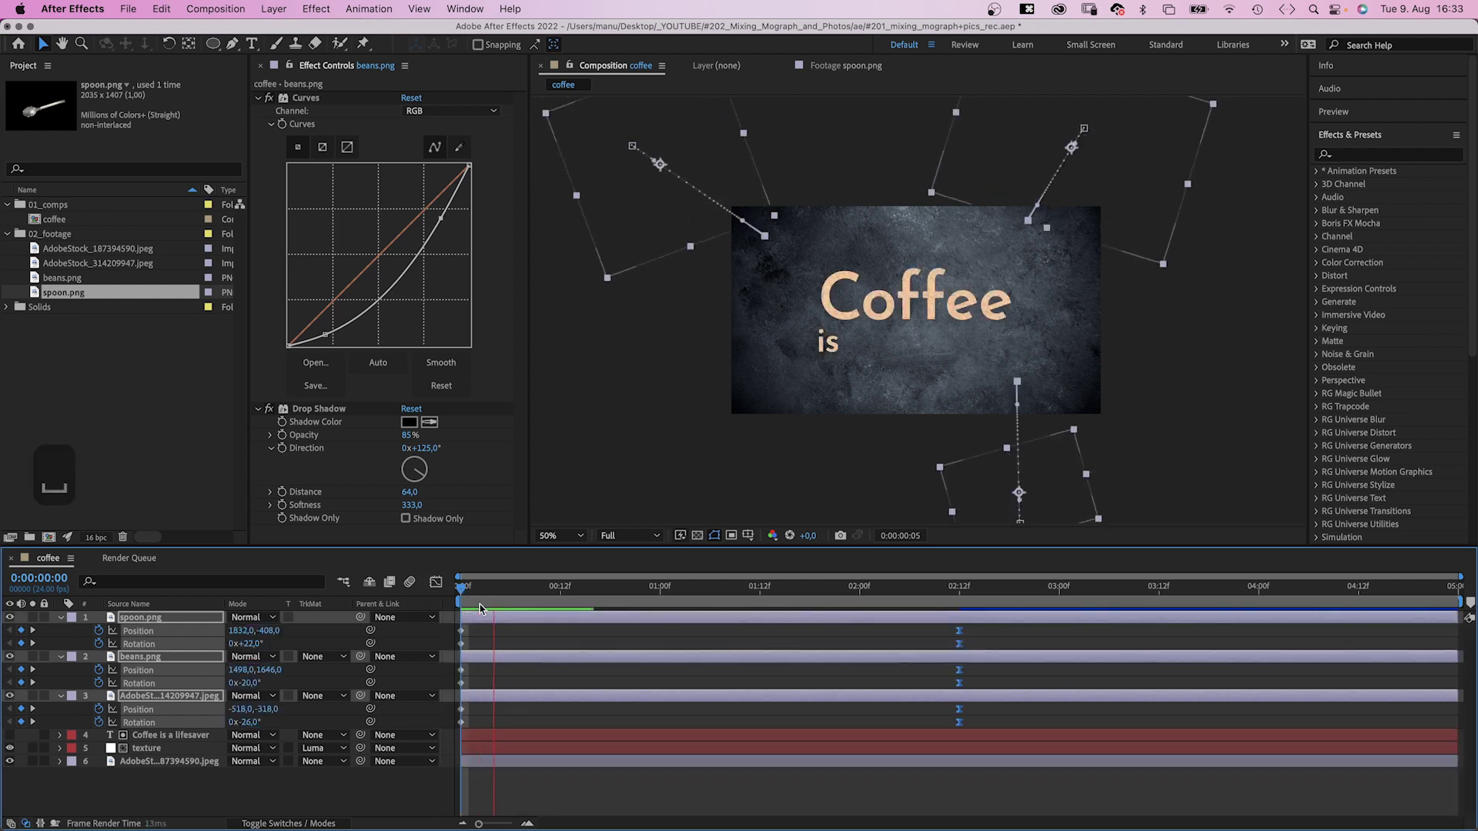
key("space")
left_click_drag(958, 630, 669, 641)
left_click(709, 629)
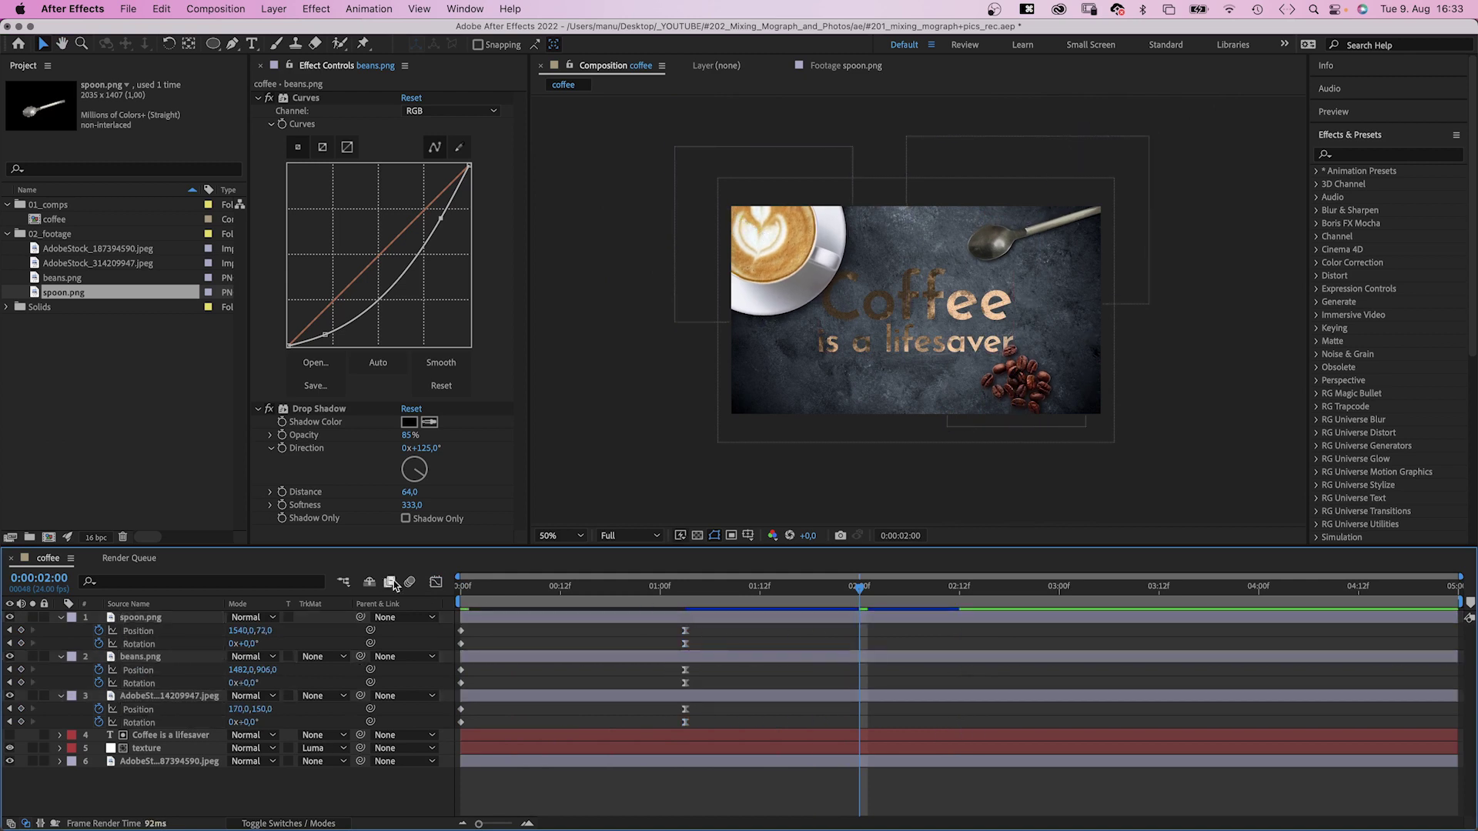
- Shift the coffee cup's keyframes to start at 0:00:00:09 and the beans' keyframes to start at about 0:00:00:20
left_click_drag(471, 586, 537, 588)
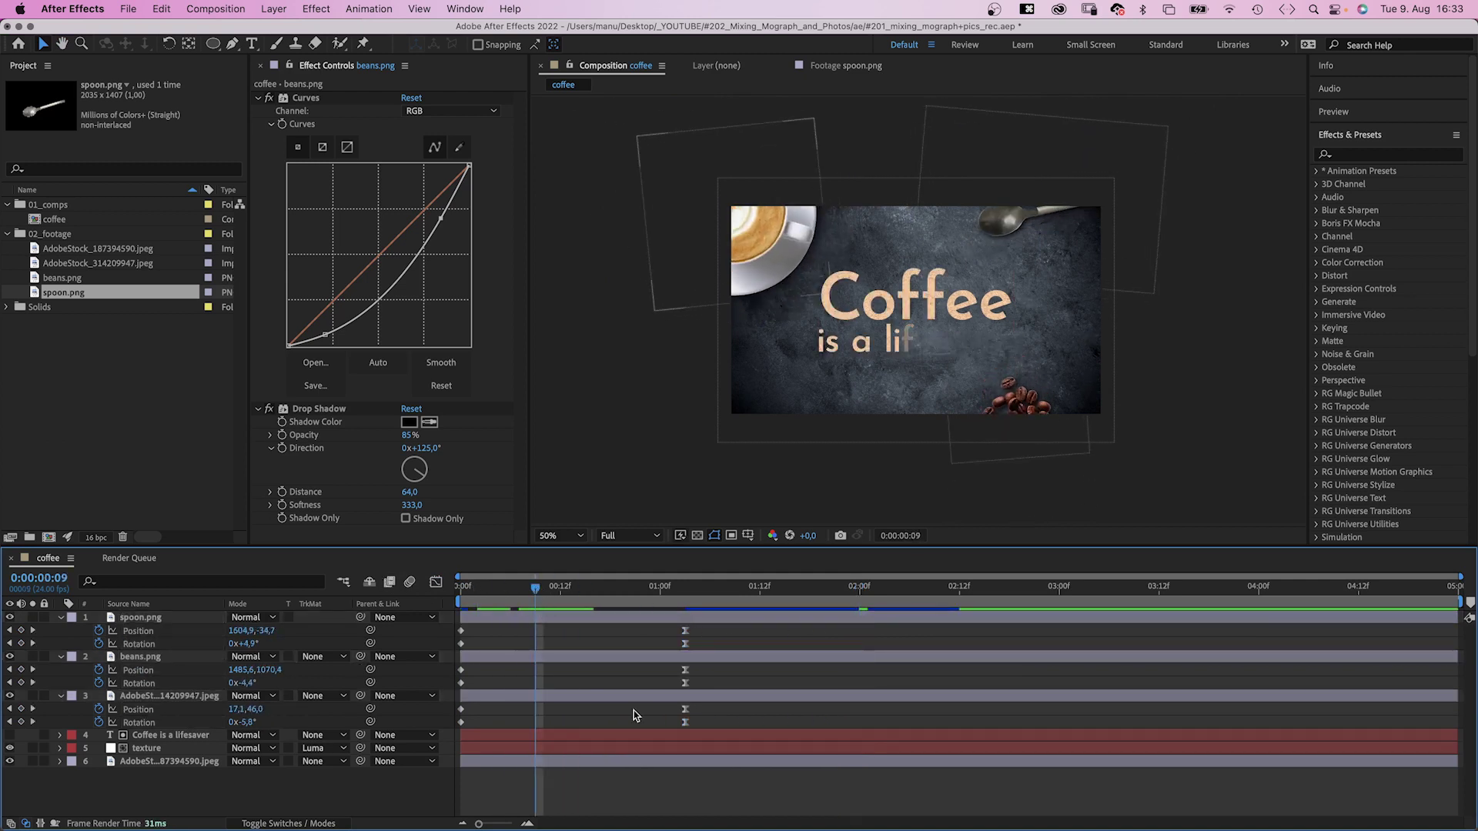
left_click_drag(725, 727, 536, 709)
left_click(628, 586)
left_click_drag(703, 667, 851, 670)
- Shift the spoon's keyframes to start at 0:00:01:07 and extend its ending keyframes to about 0:00:02:18
left_click(718, 587)
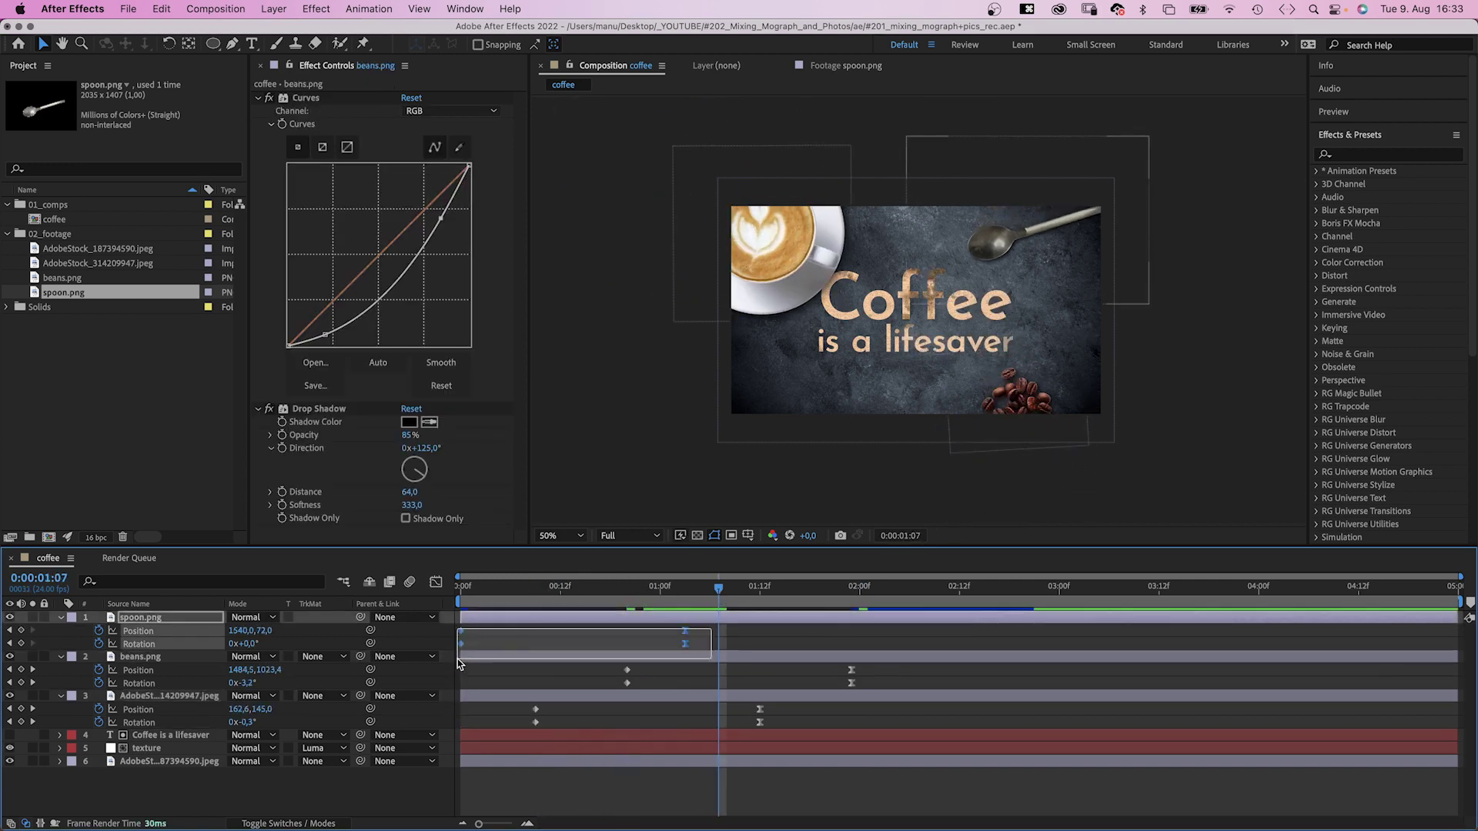
left_click_drag(458, 661, 697, 625)
left_click_drag(460, 630, 719, 631)
left_click_drag(944, 644, 1009, 643)
- Play back the staggered animation from the first frame with the composition shown at 100%
left_click(373, 807)
key("space")
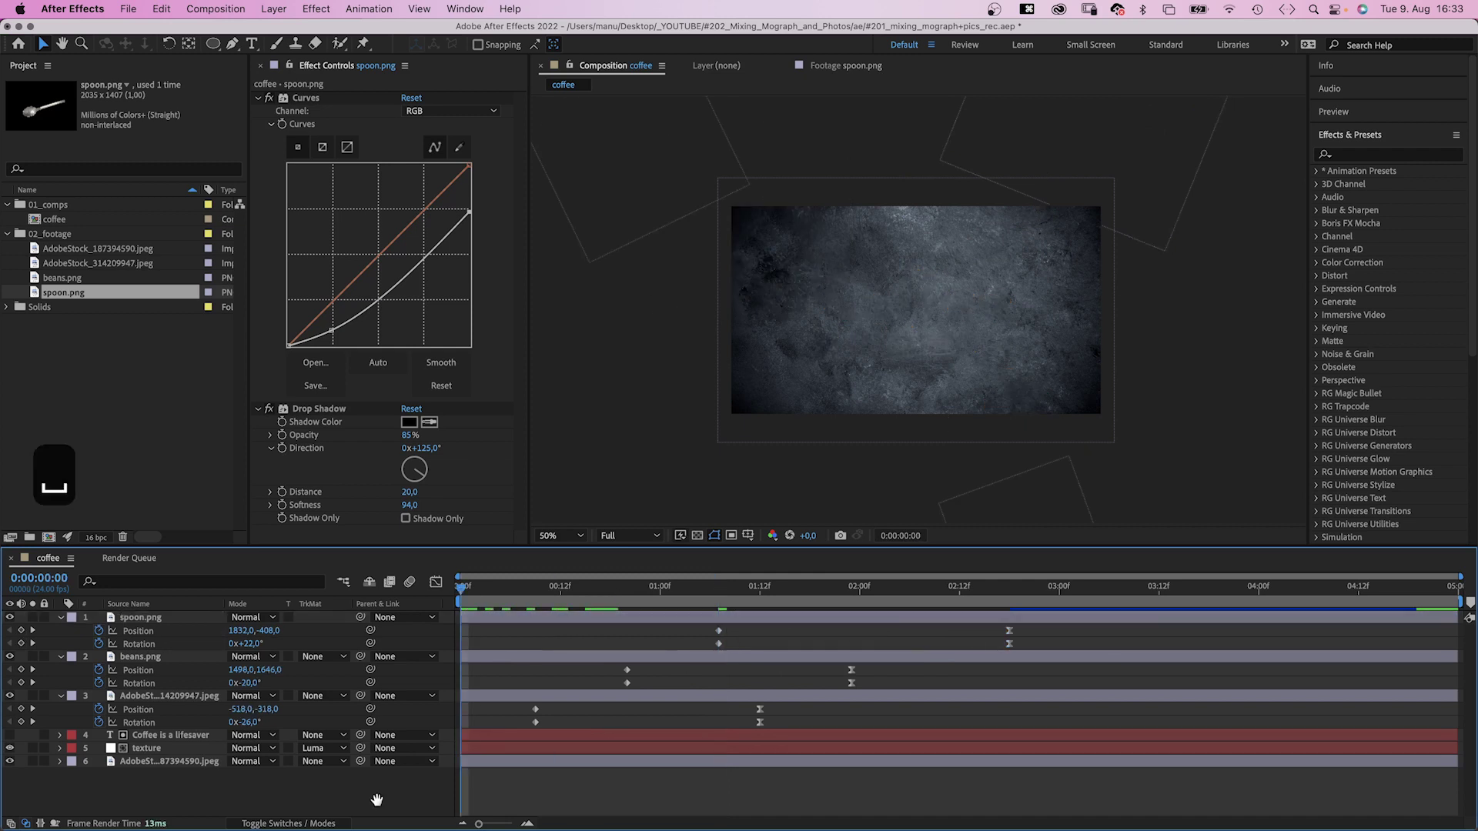
key("space")
key("slash")
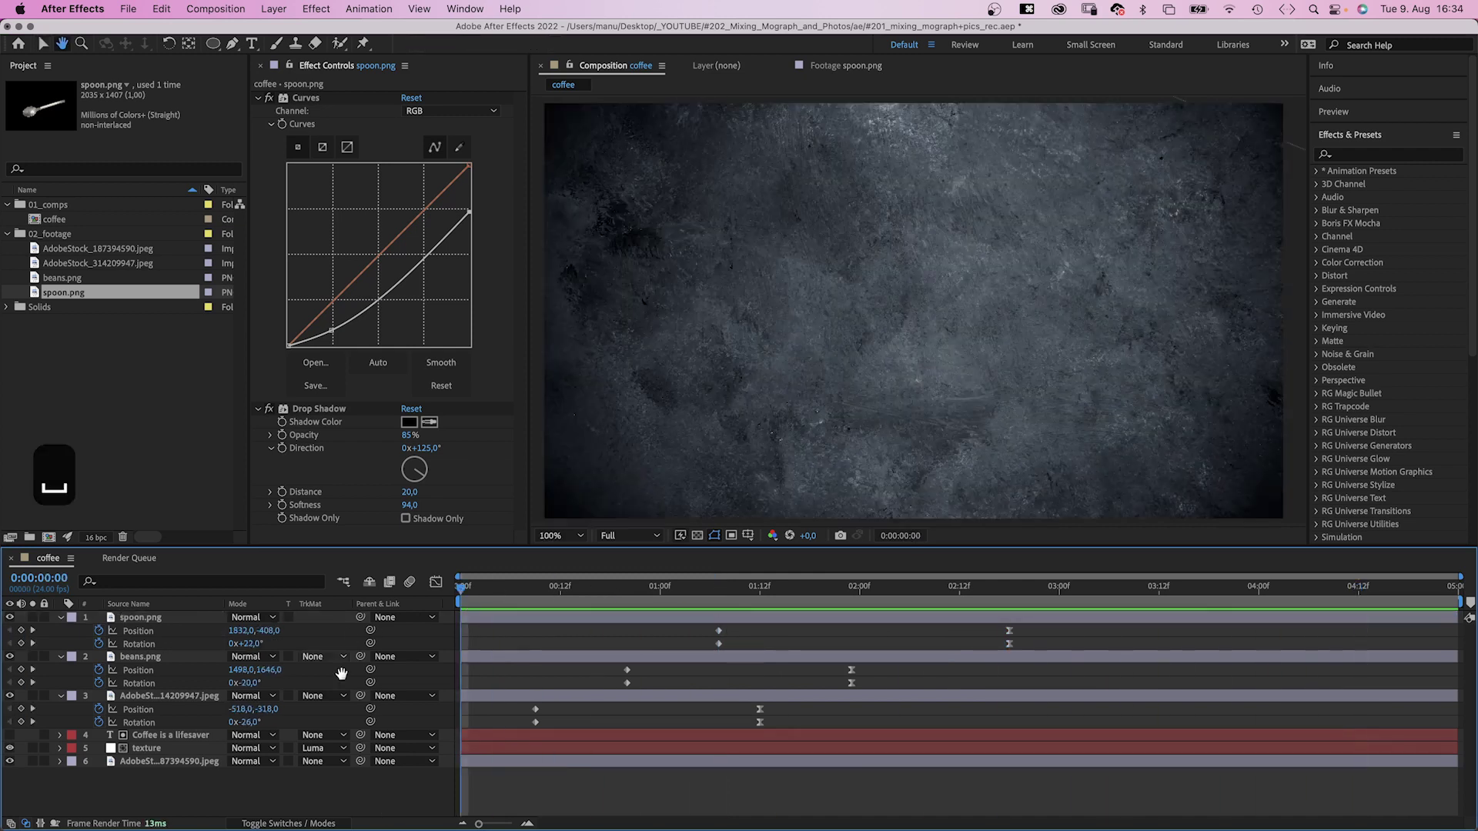
key("space")
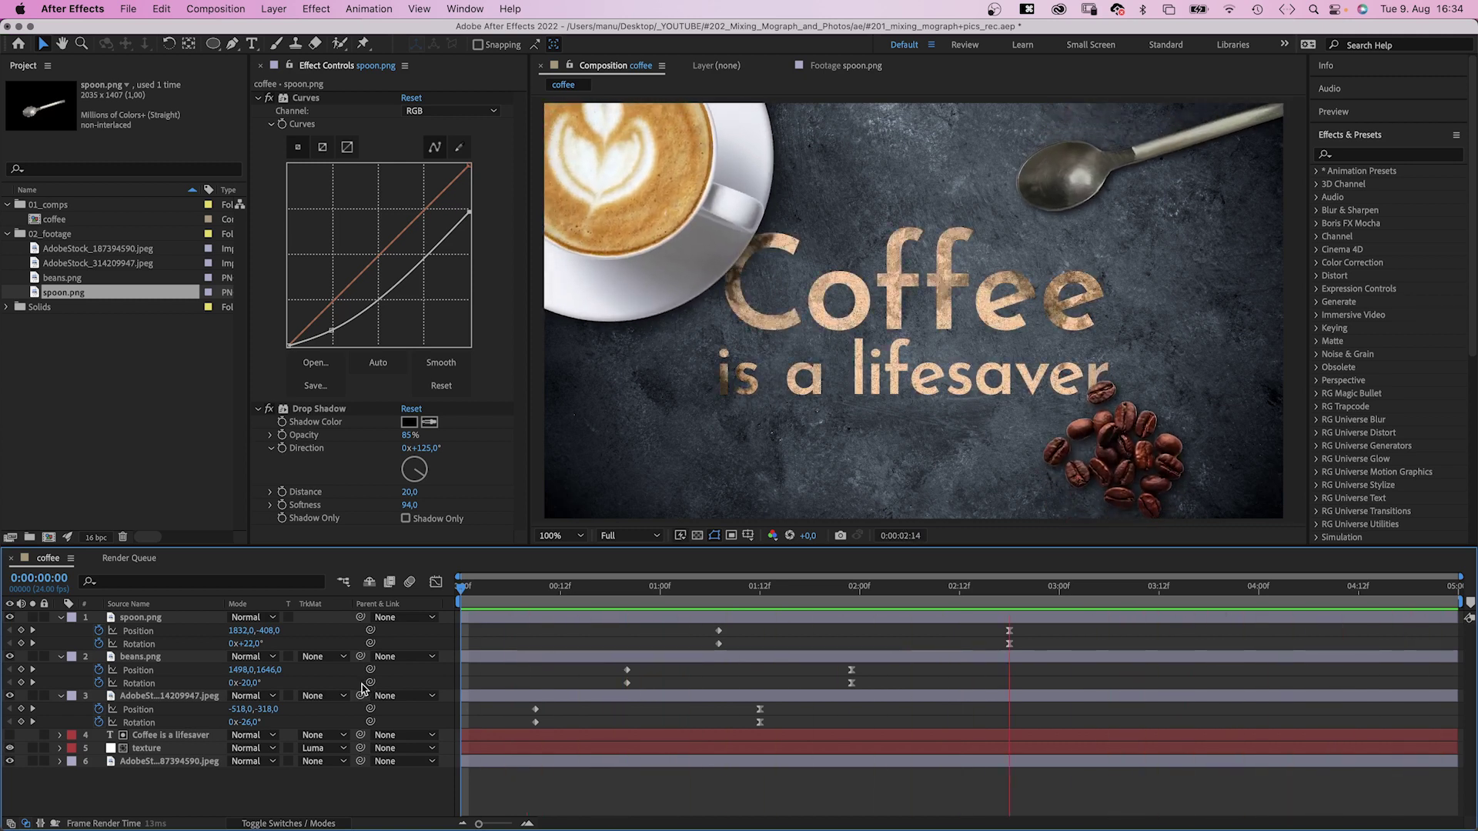
- Add an adjustment layer above all layers and apply the Noise effect at 5% with colour noise turned off
key("space")
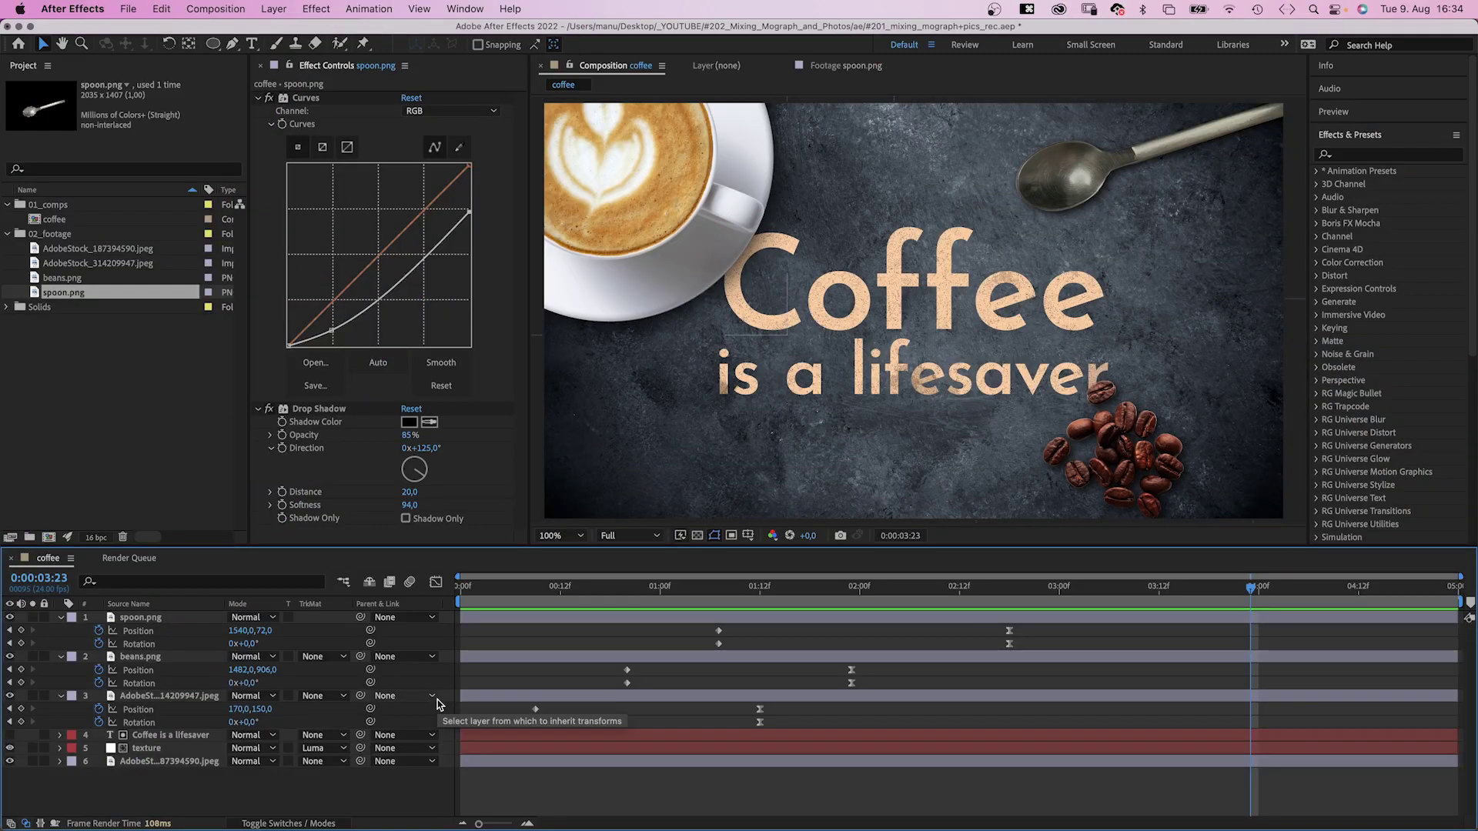
key("alt+super+y")
left_click(1347, 156)
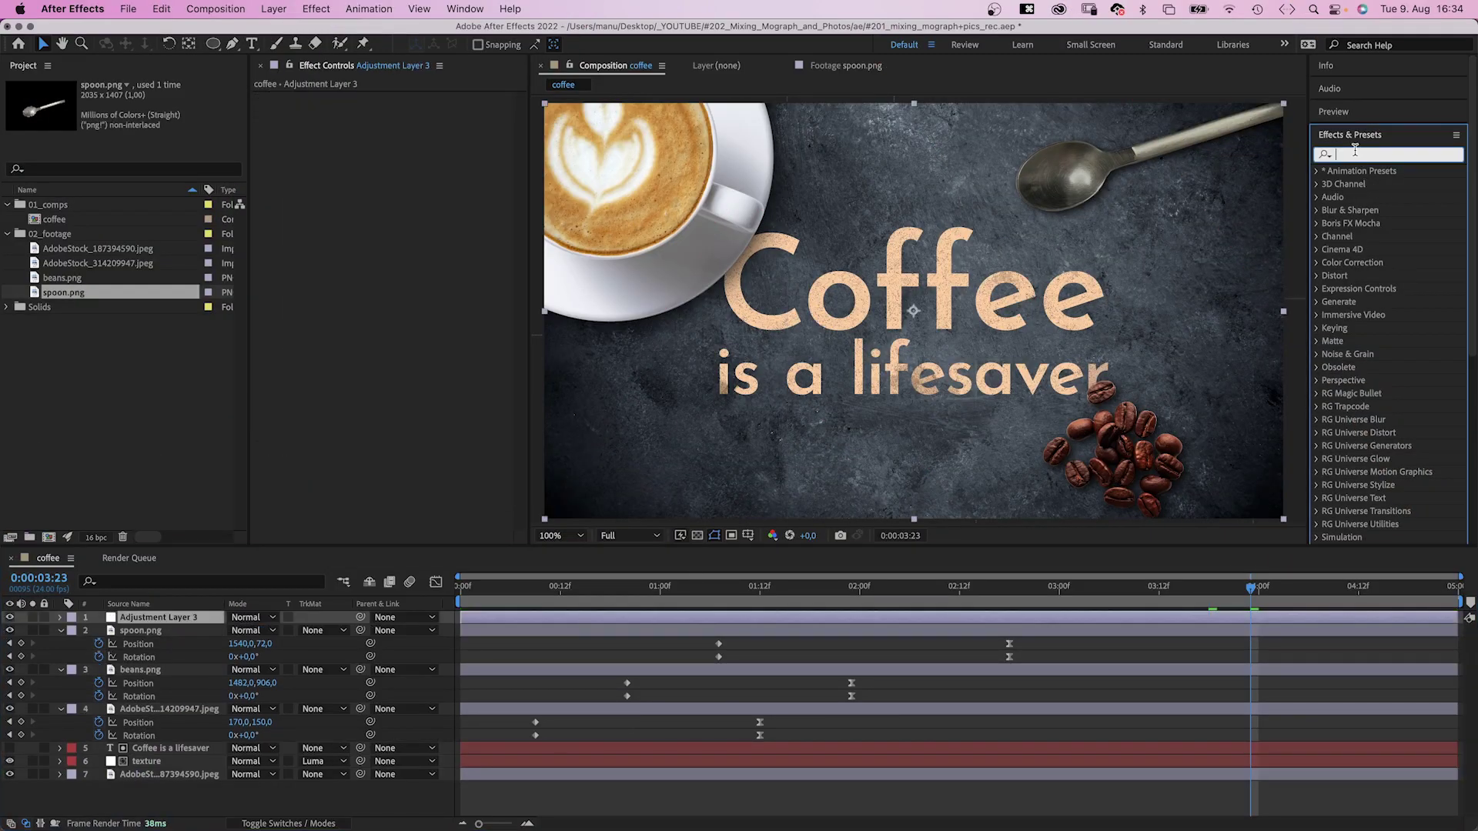
type("noise")
left_click_drag(1374, 315, 404, 204)
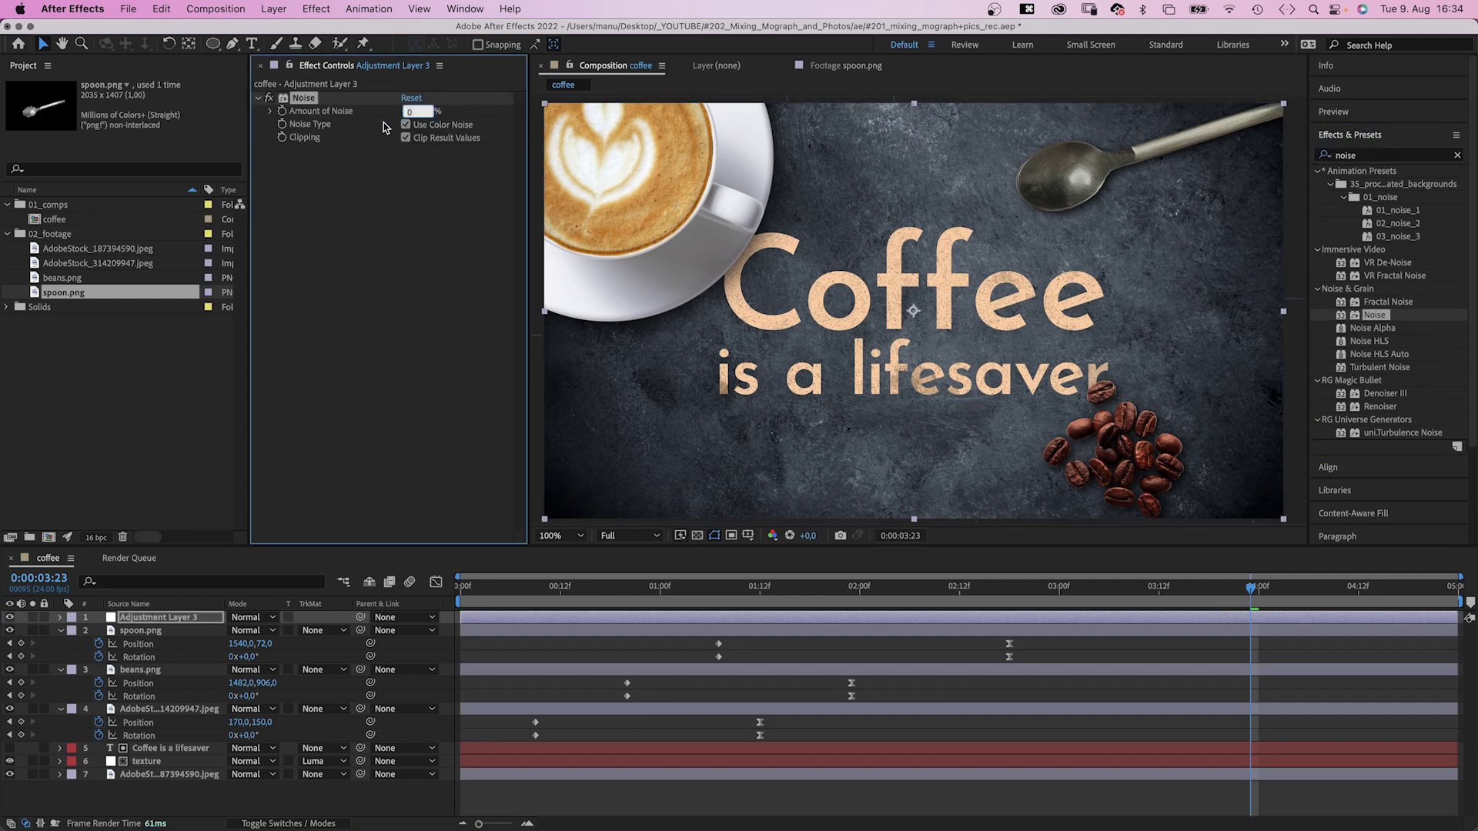
type("5")
key("Return")
- Apply the Posterize Time effect to the adjustment layer with a frame rate of 12
left_click(1371, 154)
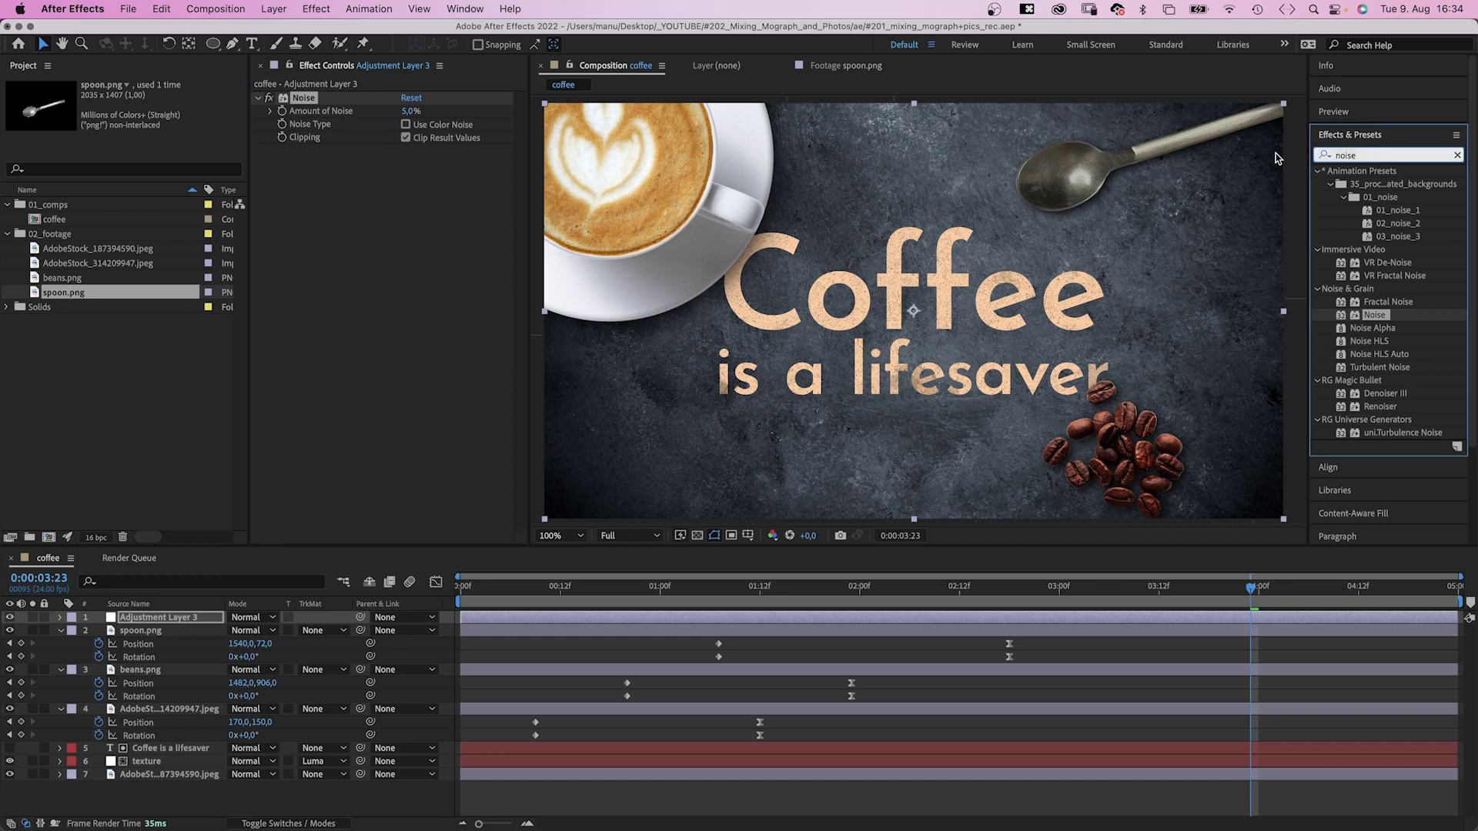
type("posterize")
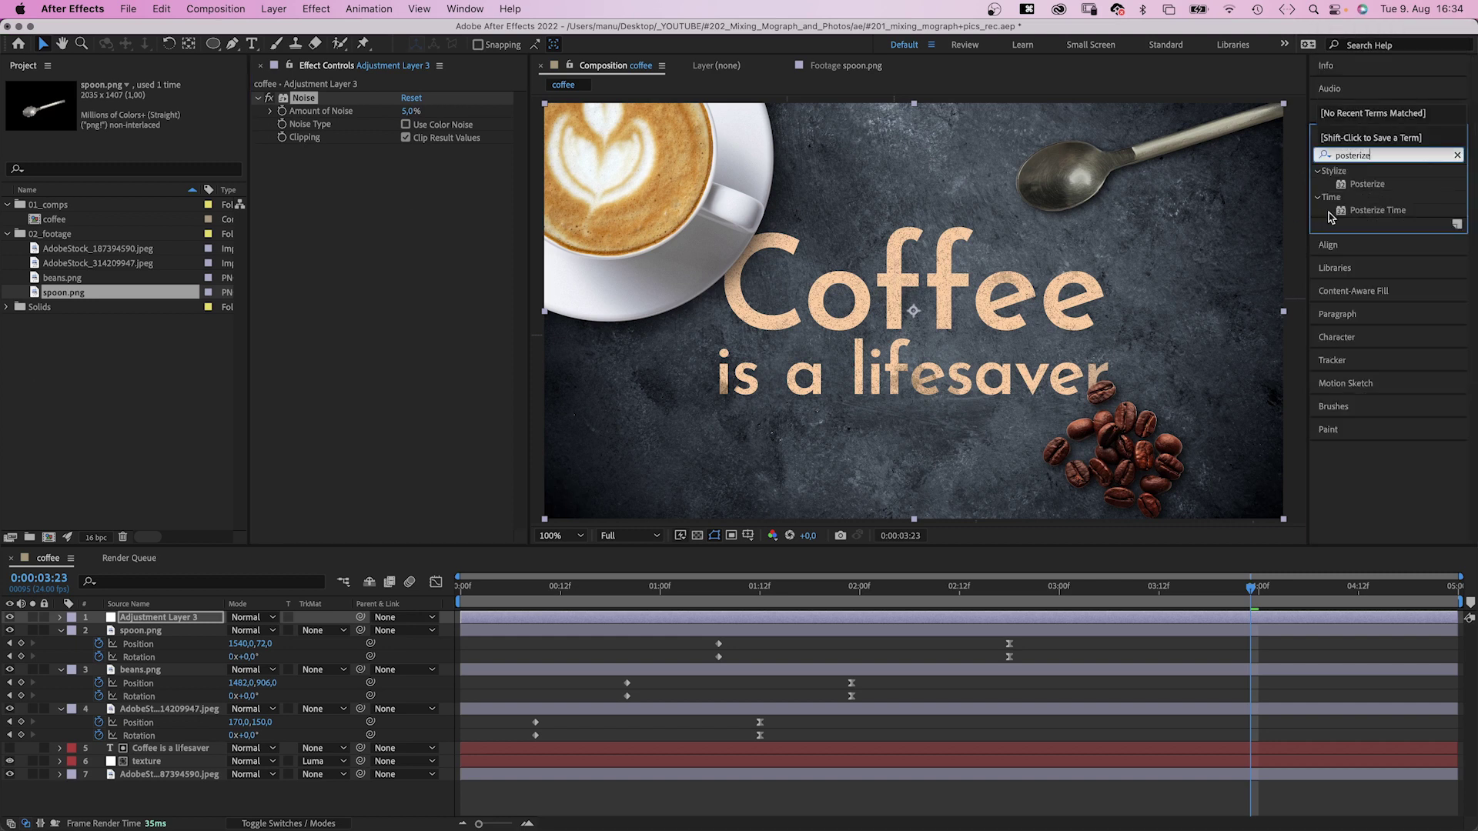
left_click_drag(1336, 217, 1185, 292)
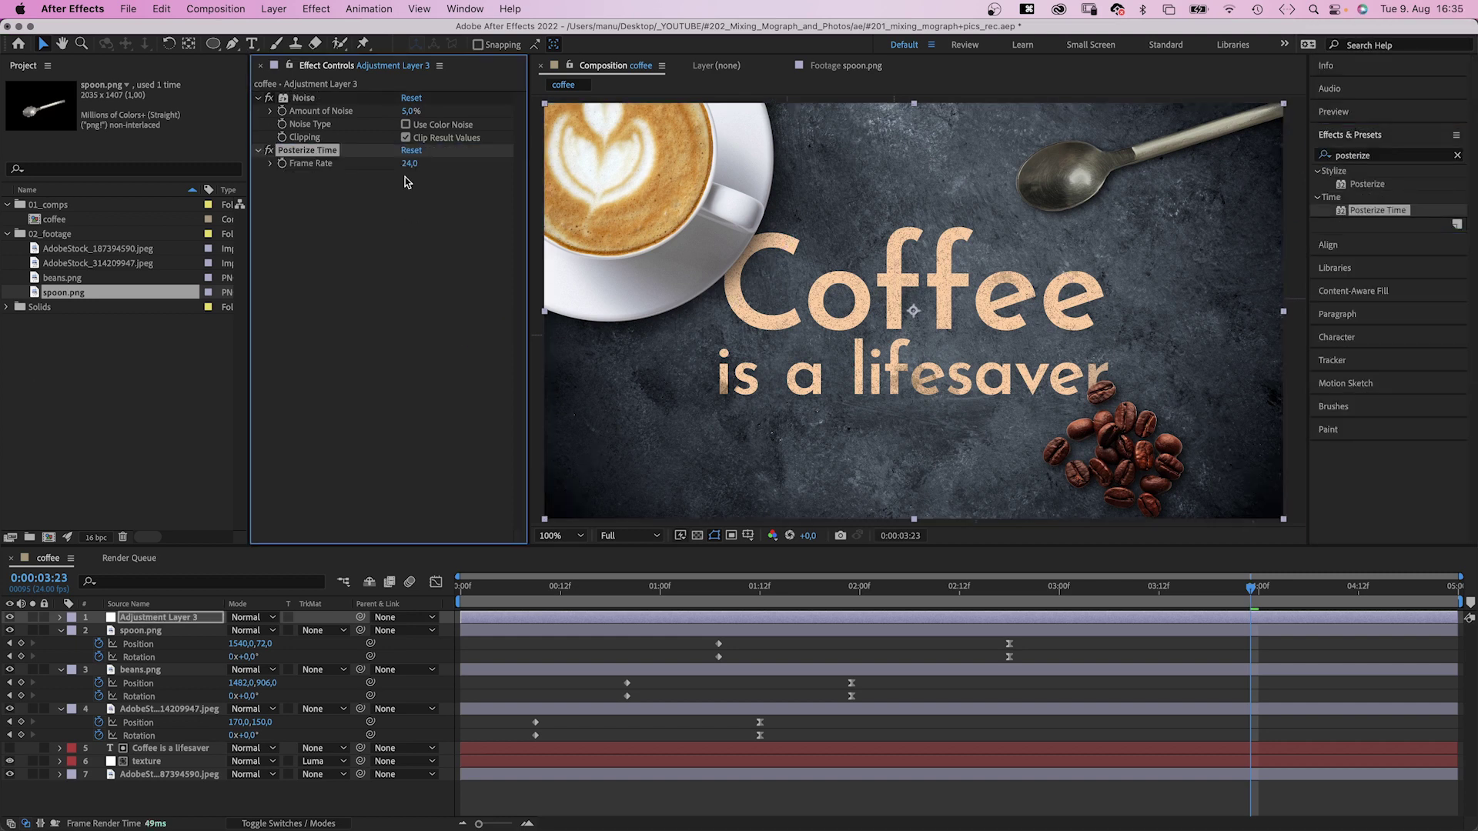
type("12")
key("Return")
- Play back the composition from the first frame to check the noise and reduced frame rate
key("Home")
key("space")
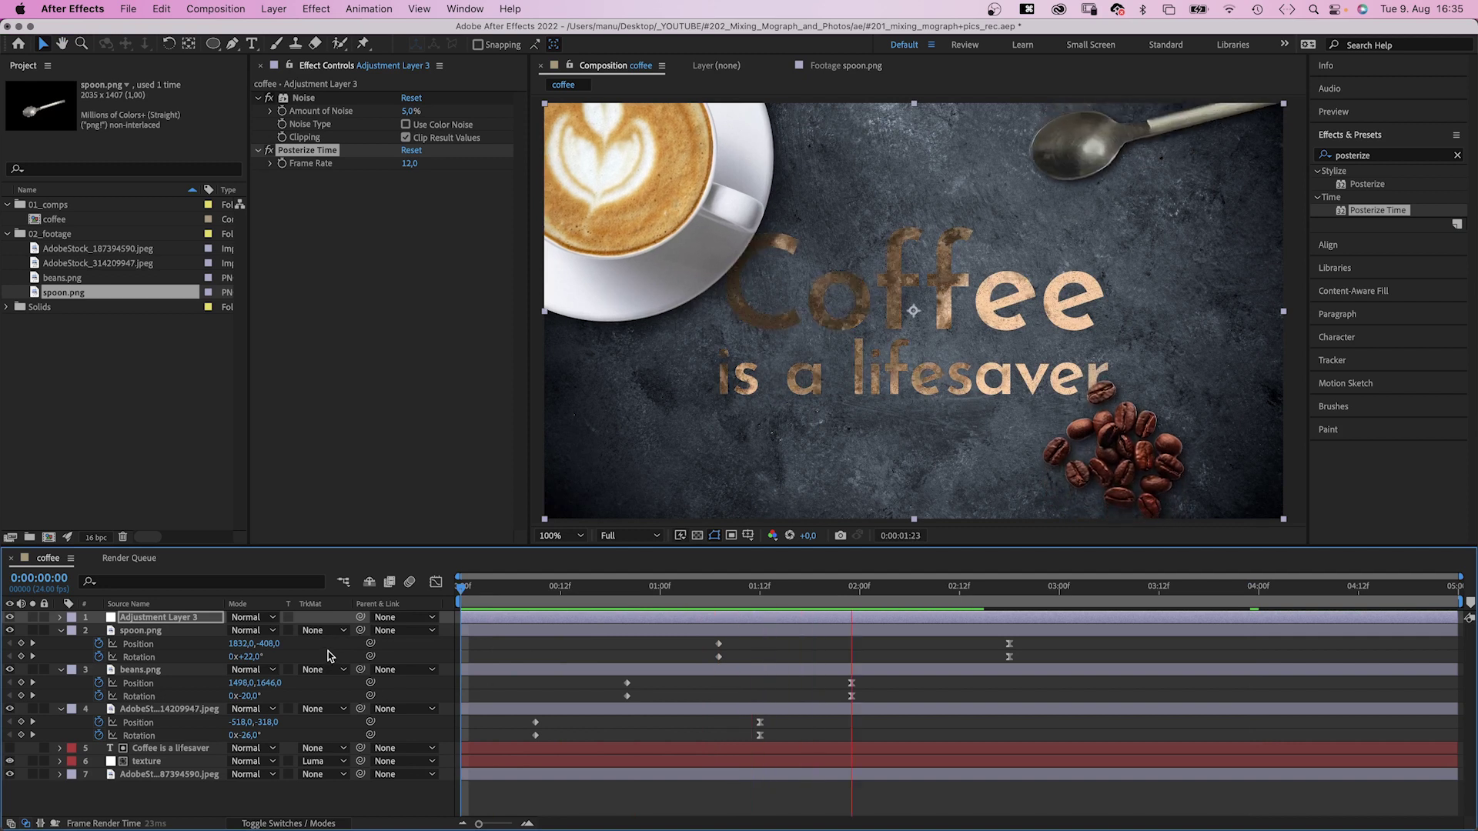
key("space")
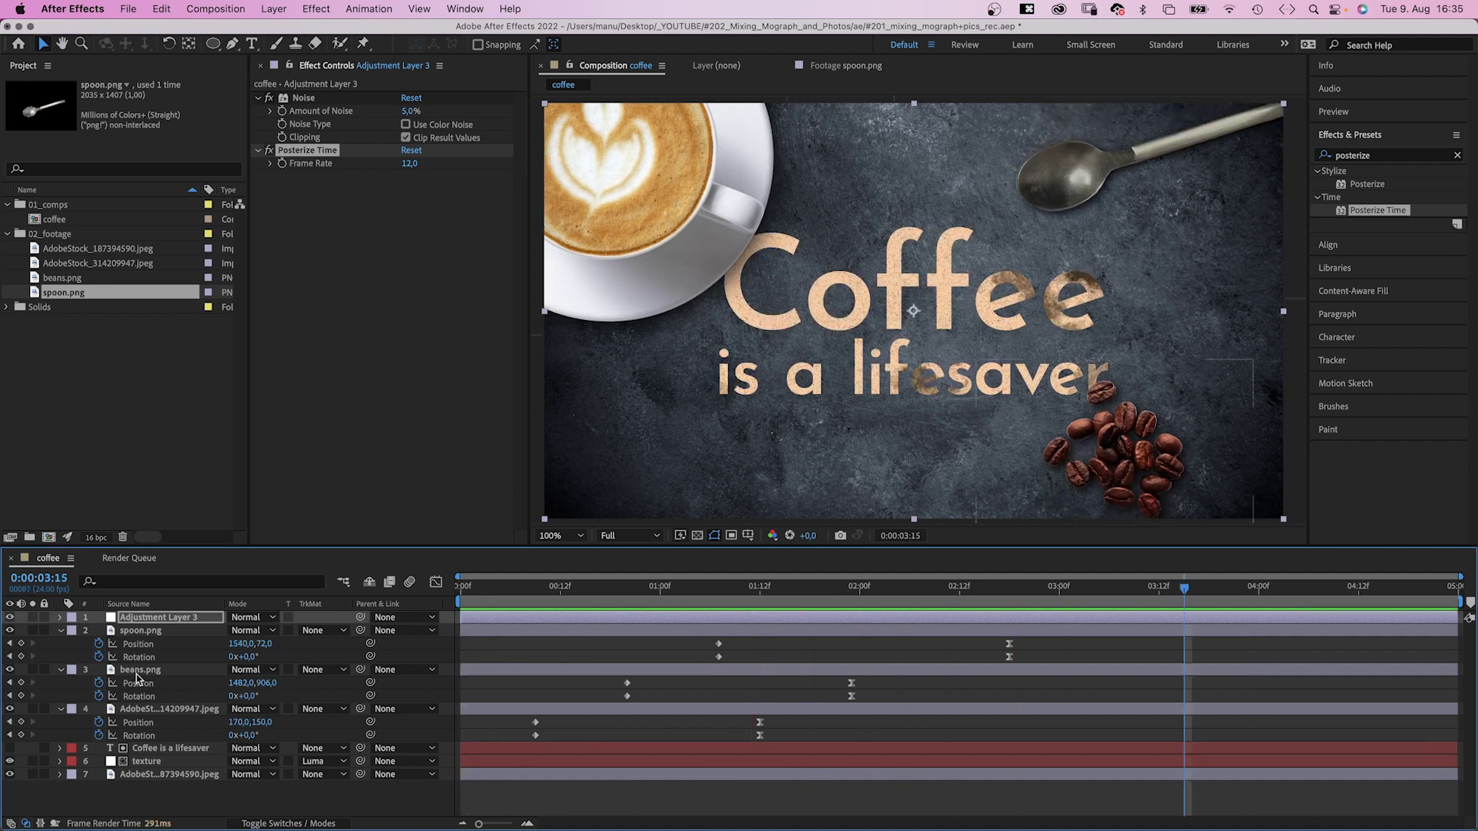
- Create a pale yellow 1920 × 1080 px solid named "light" directly above the spoon layer
left_click(139, 634)
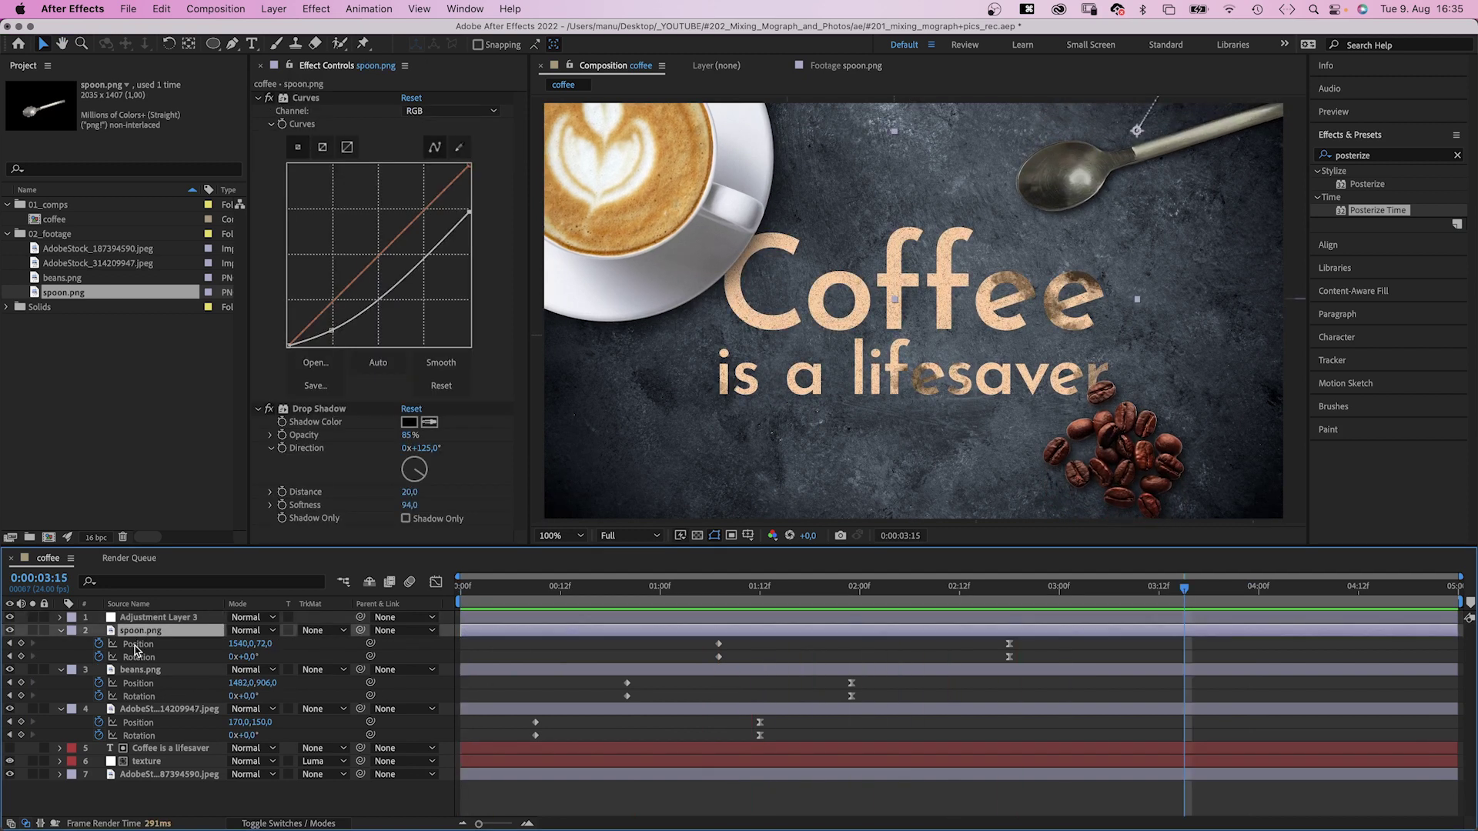
key("cmd+y")
type("light")
left_click(762, 401)
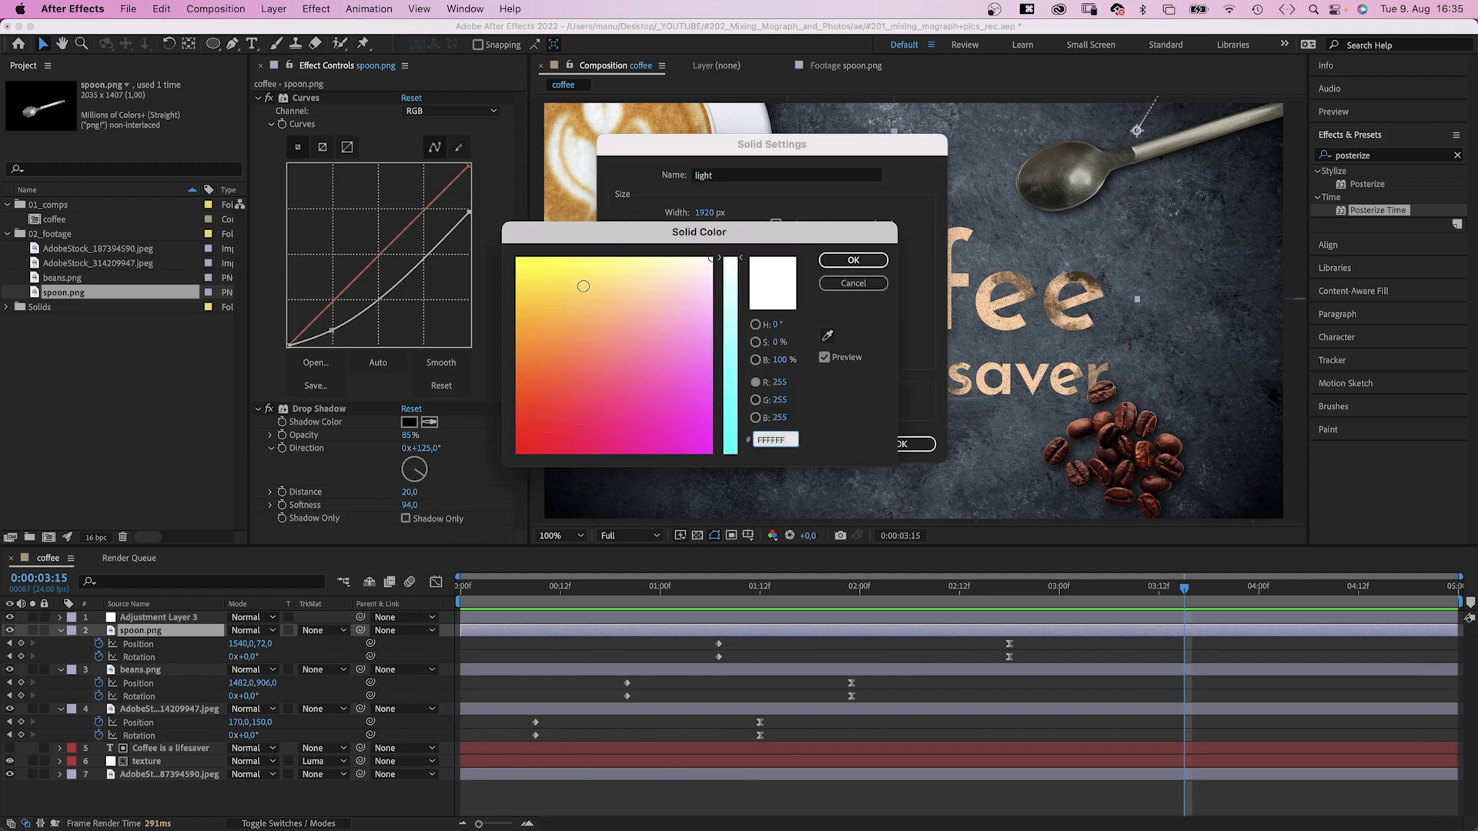
left_click_drag(613, 280, 639, 267)
left_click(845, 258)
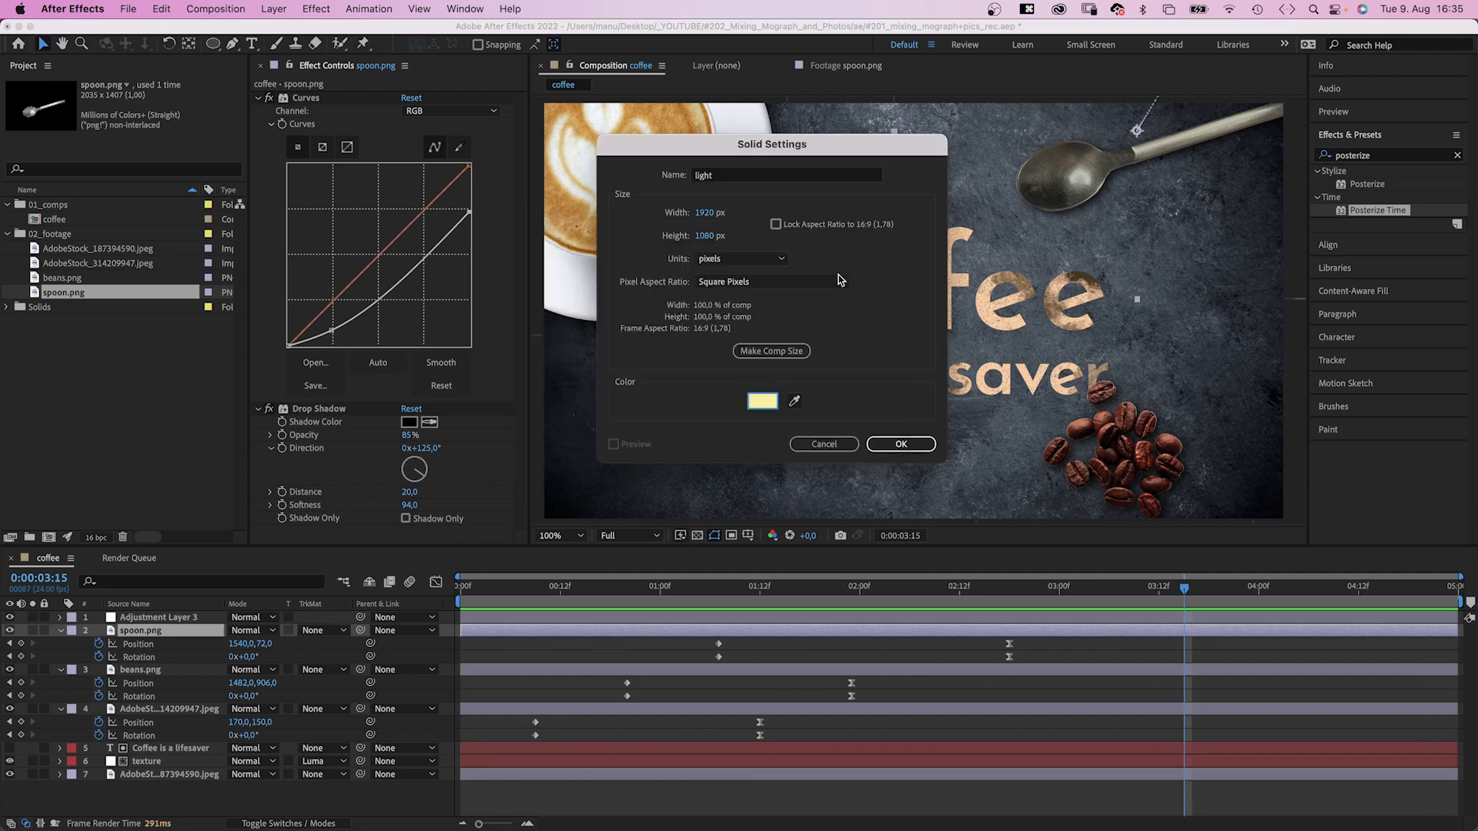
left_click(902, 445)
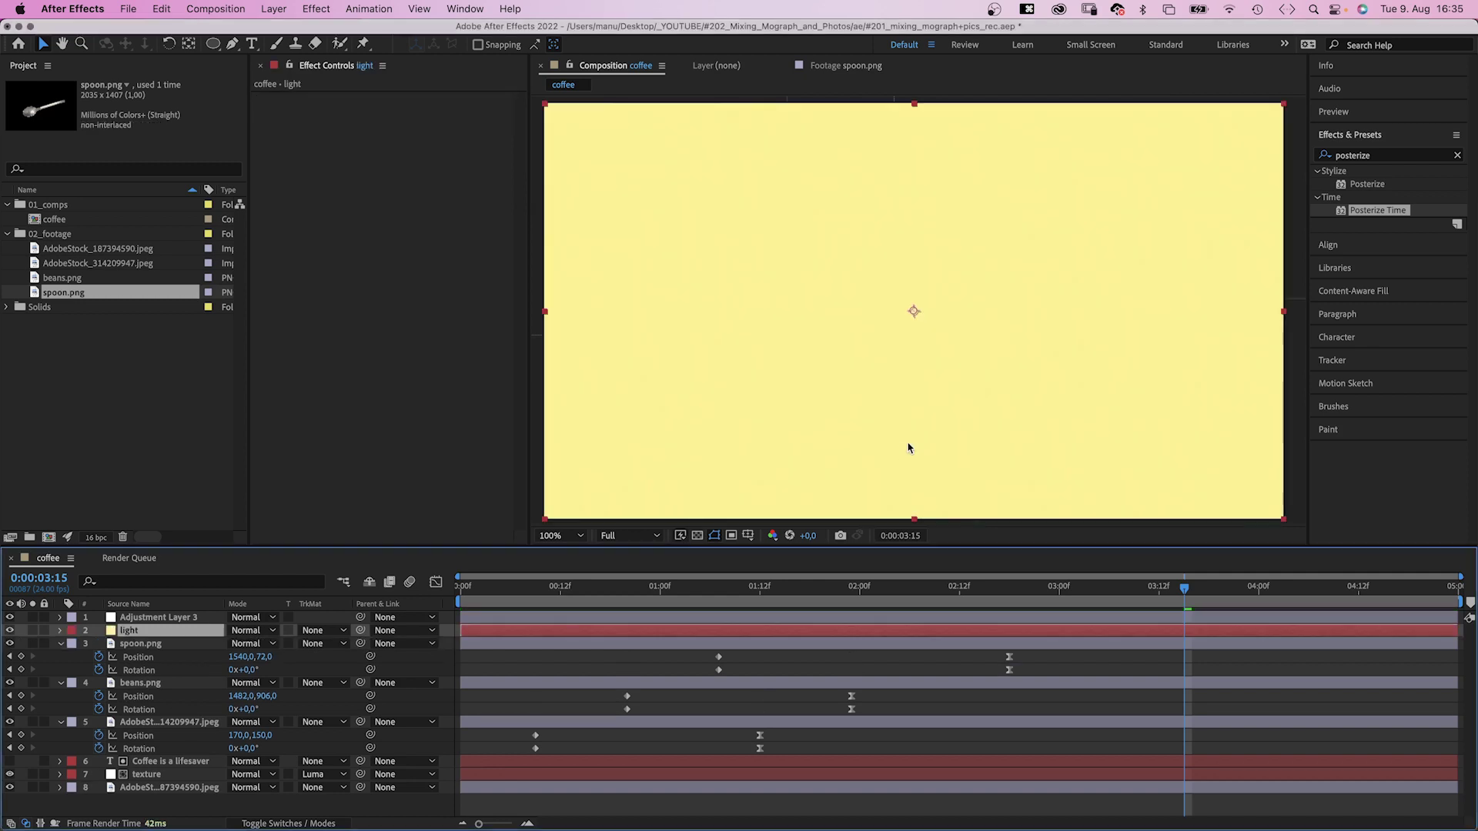
- Mask the light solid with a wide ellipse spanning the cup and the start of the title, feathered about 564 pixels
left_click(213, 44)
left_click_drag(587, 190, 992, 331)
left_click(87, 657)
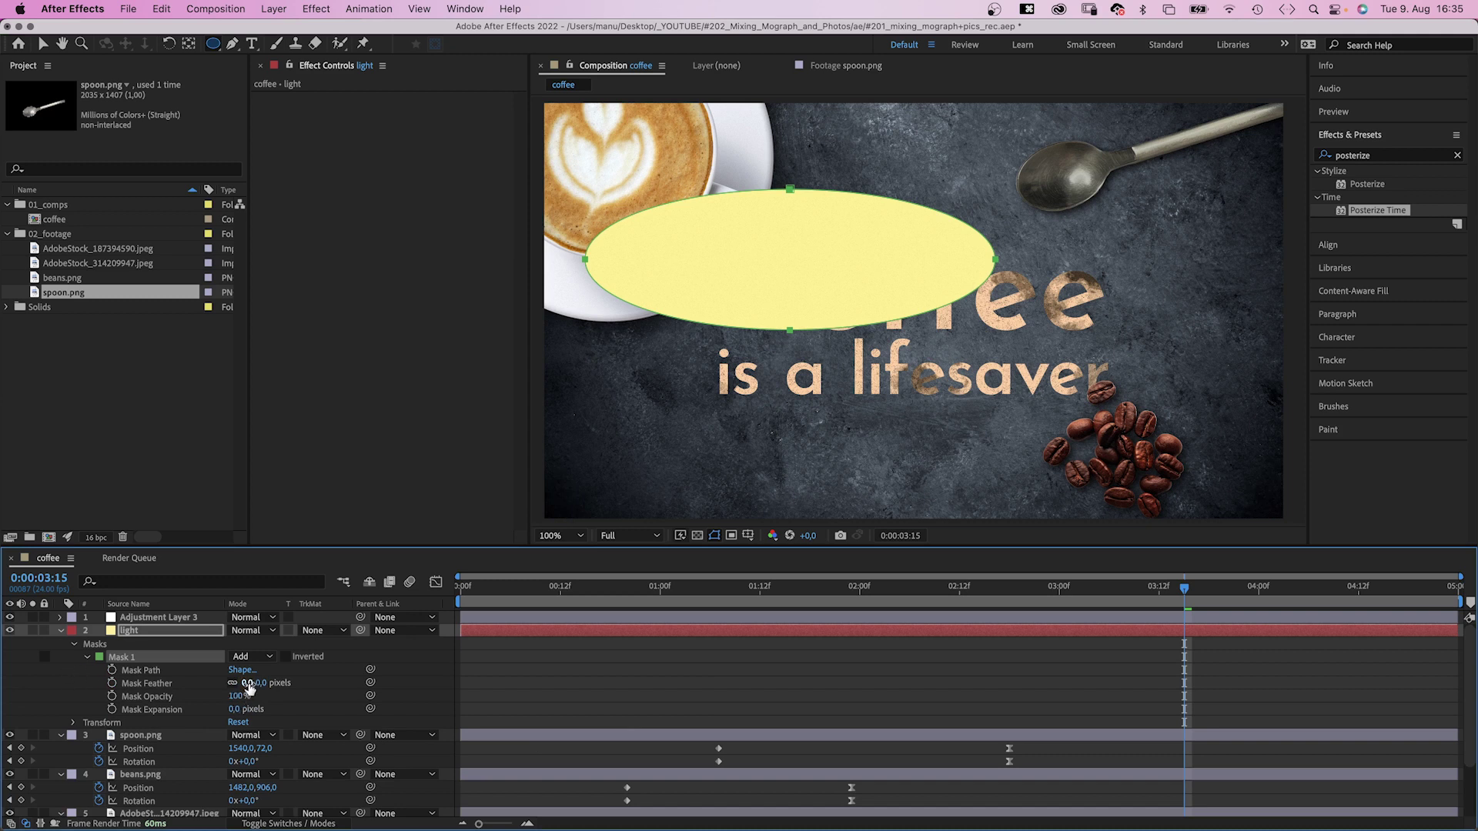
left_click_drag(247, 685, 646, 659)
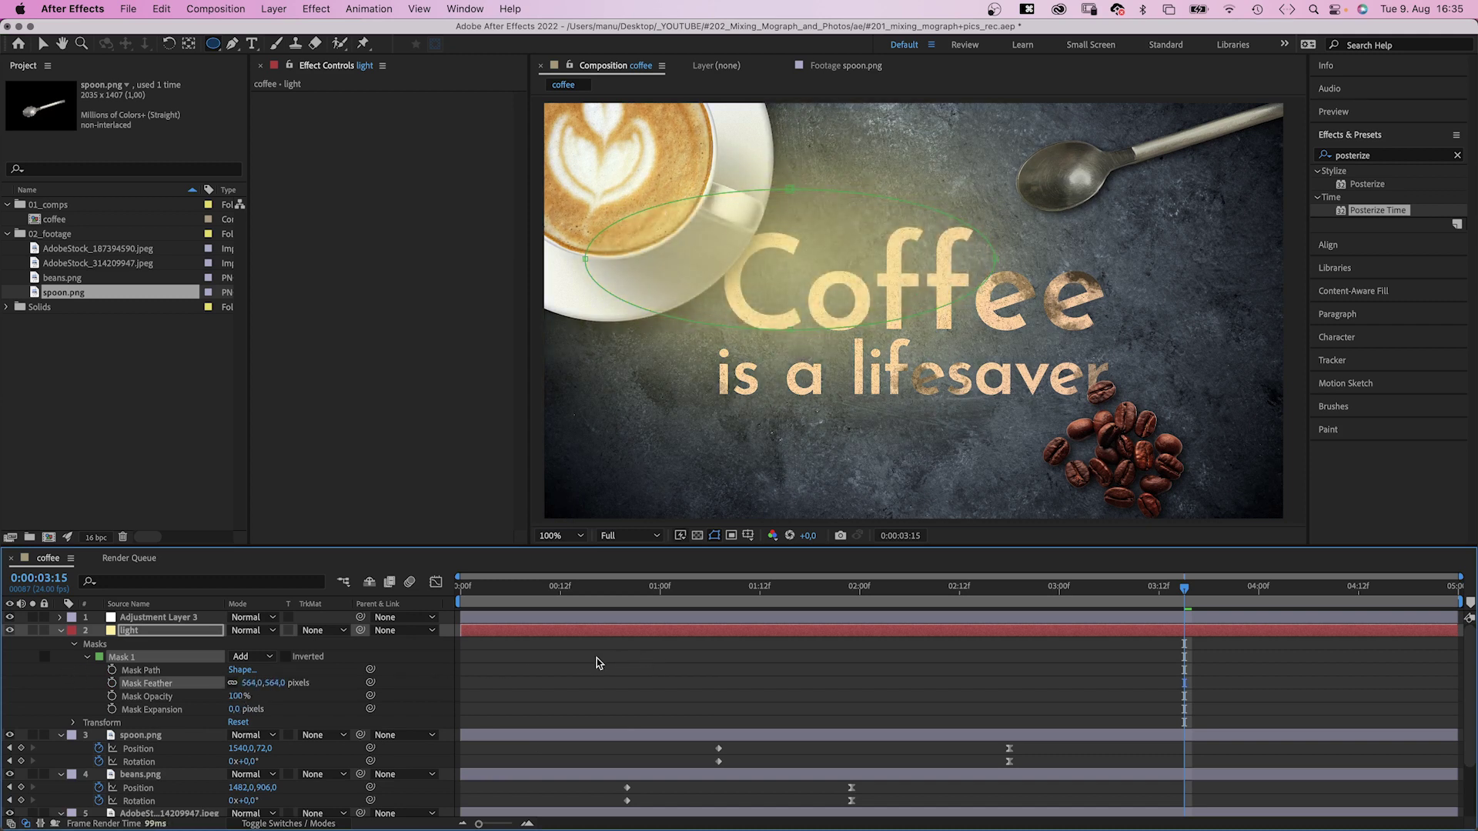
- Set the light layer's blending mode to Add and its opacity to 21%, and play back from the first frame
left_click(245, 630)
left_click(259, 299)
key("t")
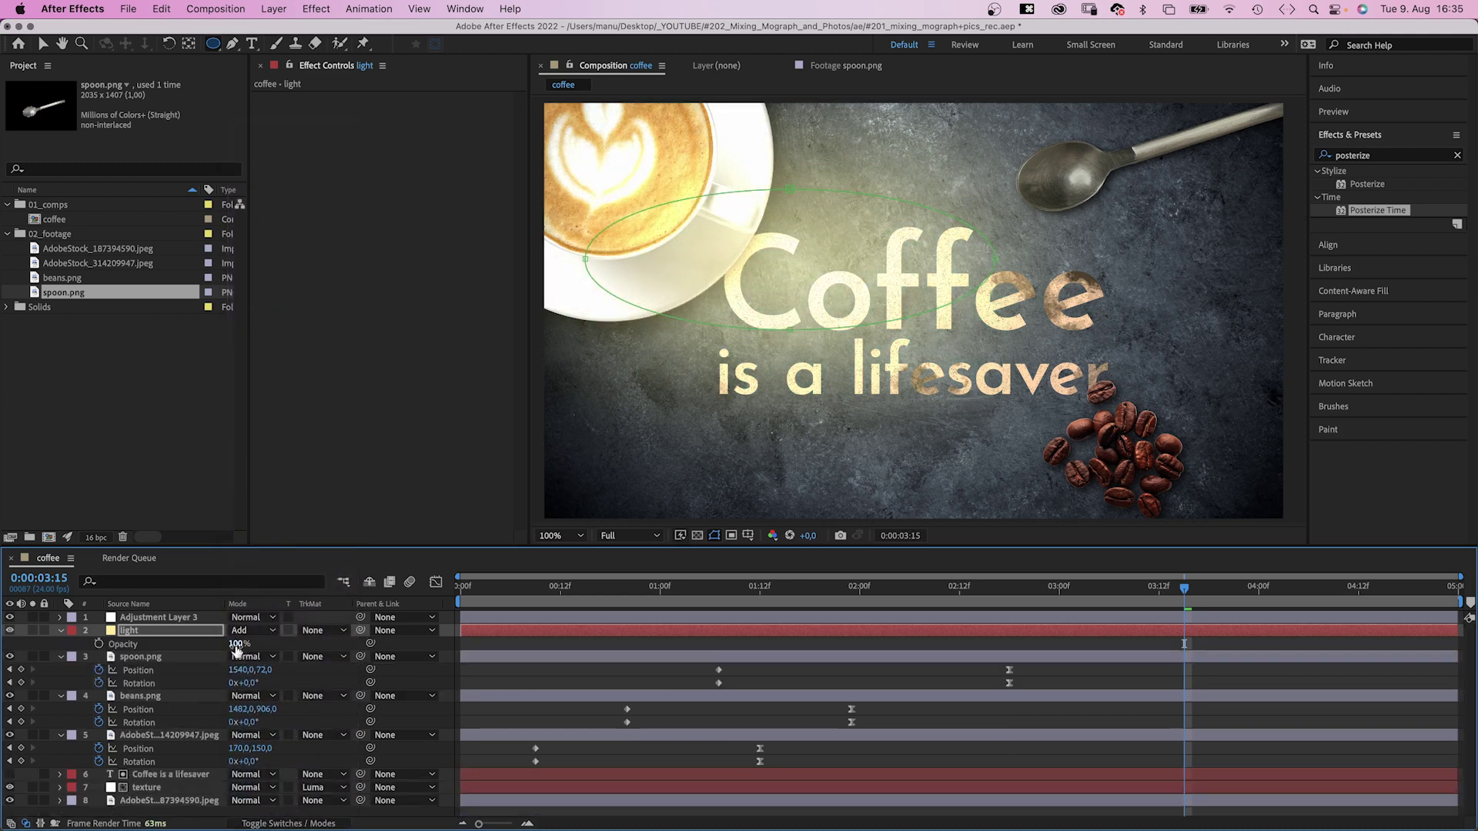
left_click_drag(235, 645, 171, 644)
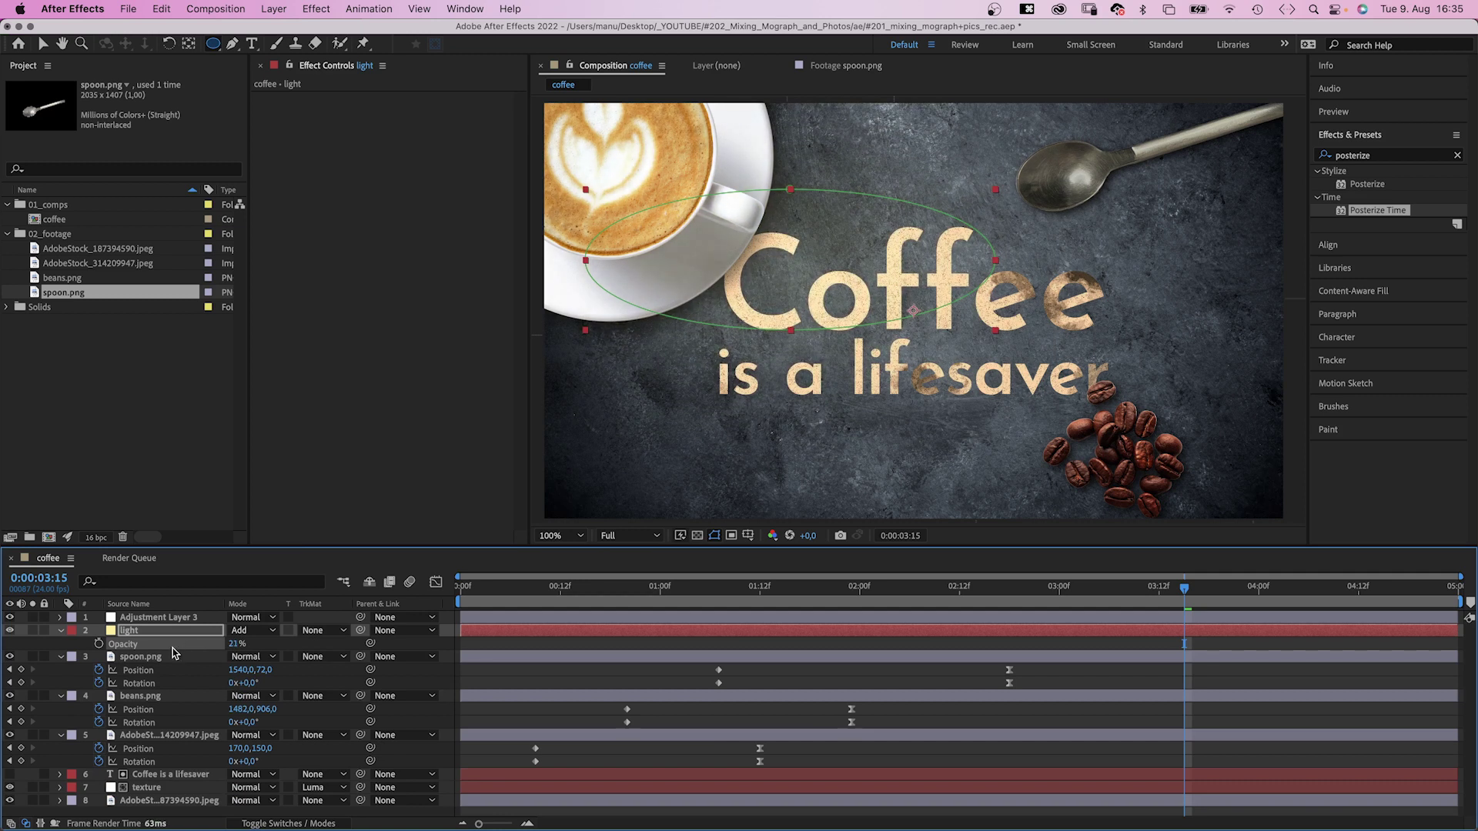
key("Home")
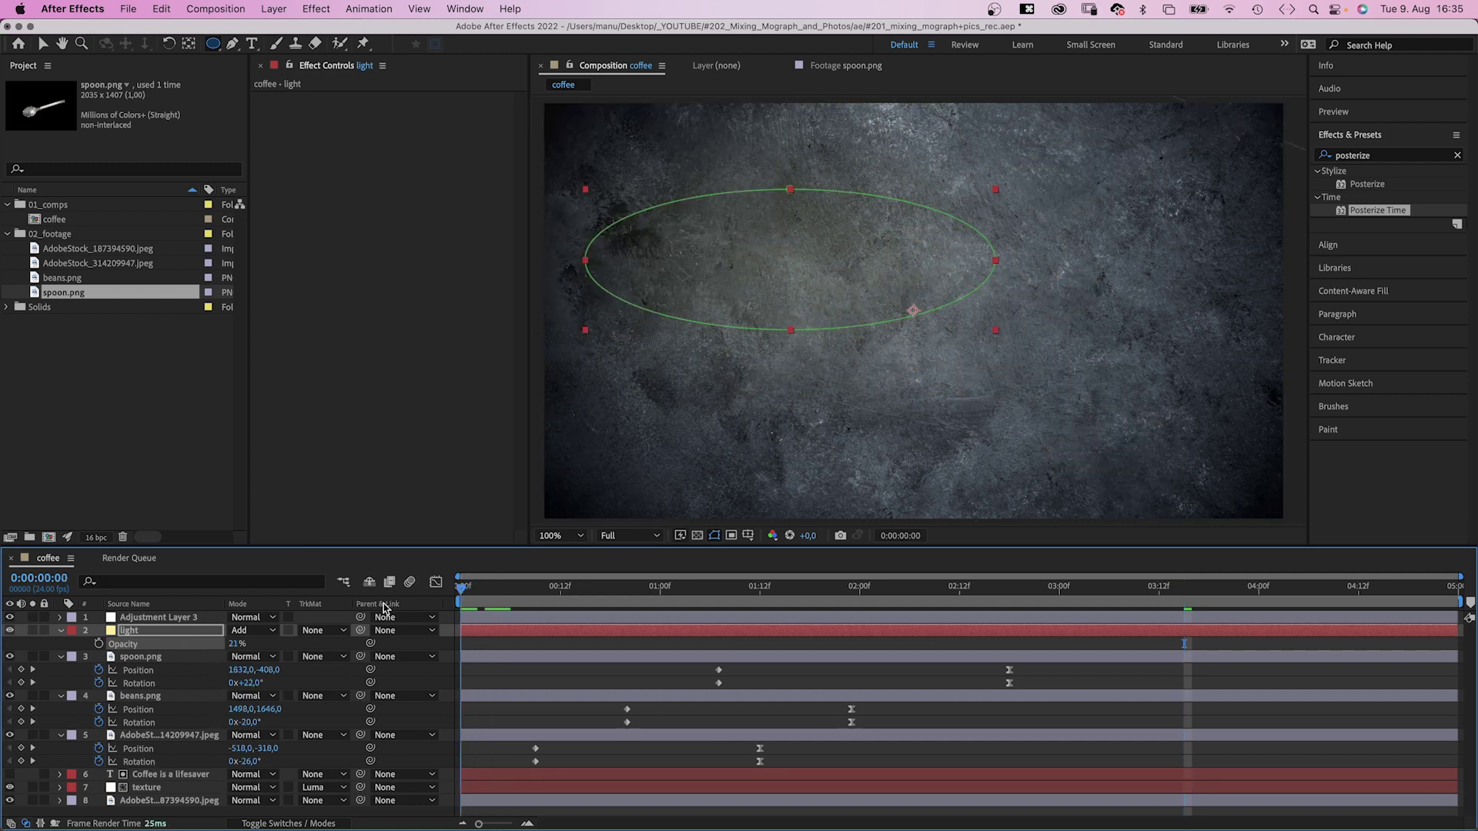
key("space")
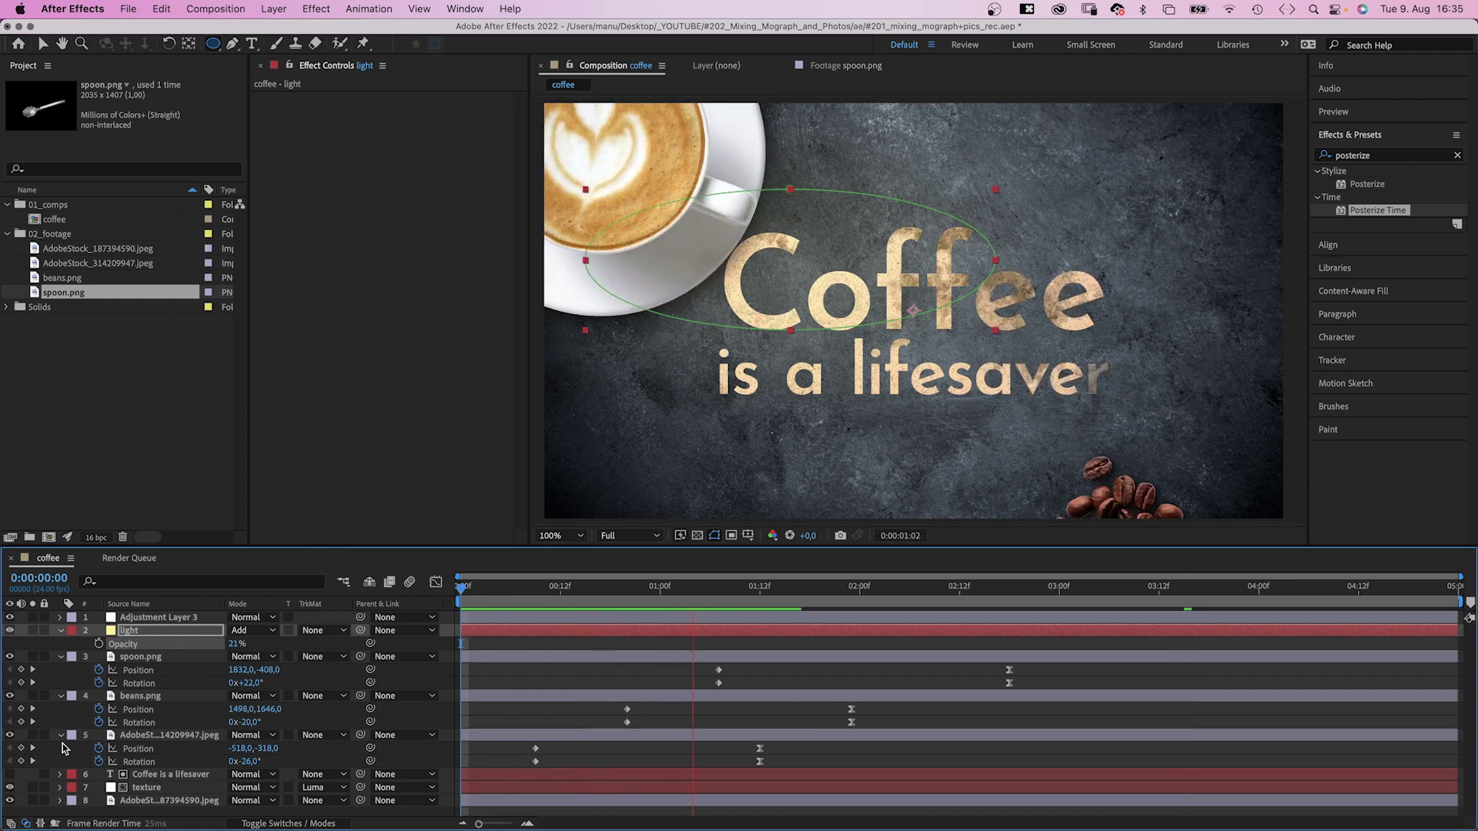